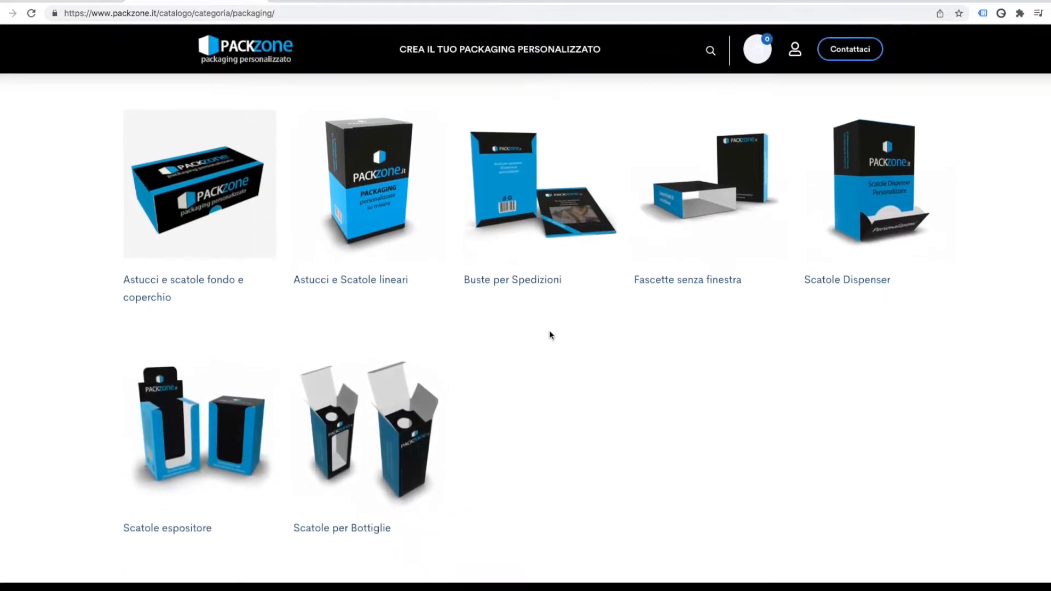
Step: Open the Astucci e Scatole lineari product and set its internal dimensions to width 140, depth 80 and height 160 mm
scroll(521, 339, "up", 2)
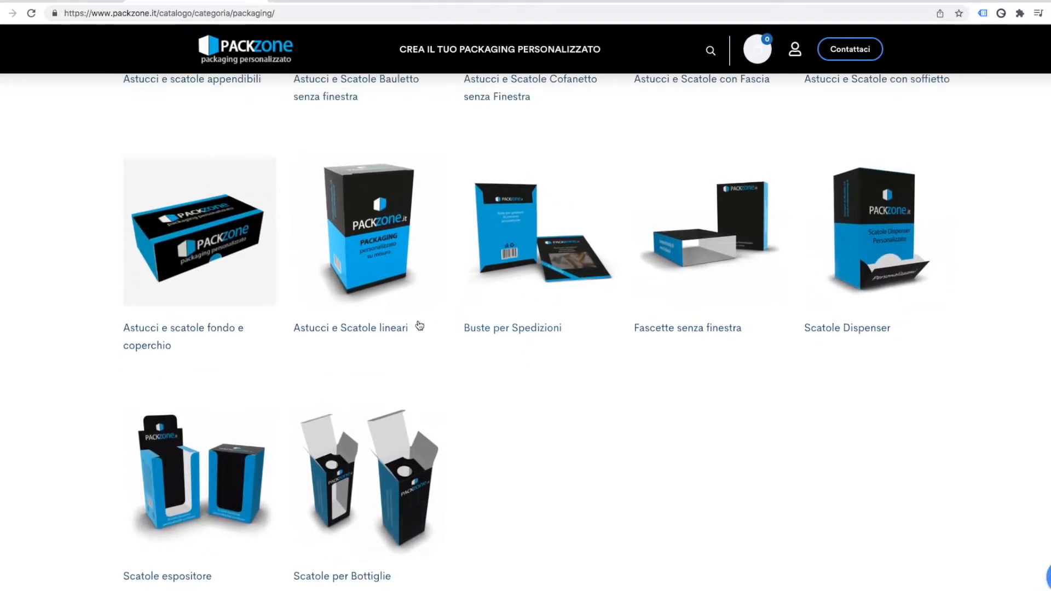
left_click(358, 287)
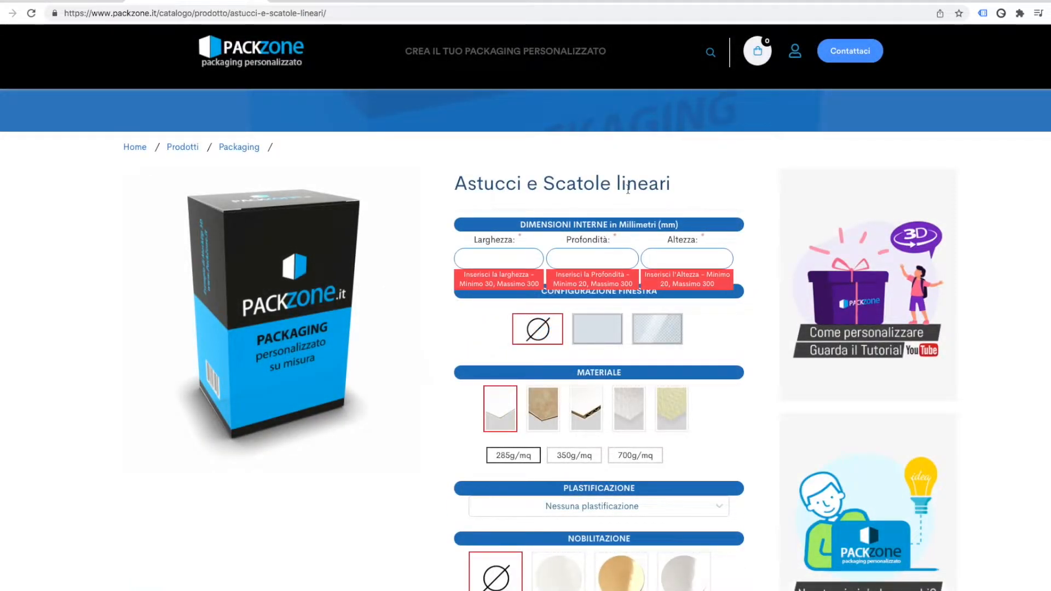
left_click(498, 258)
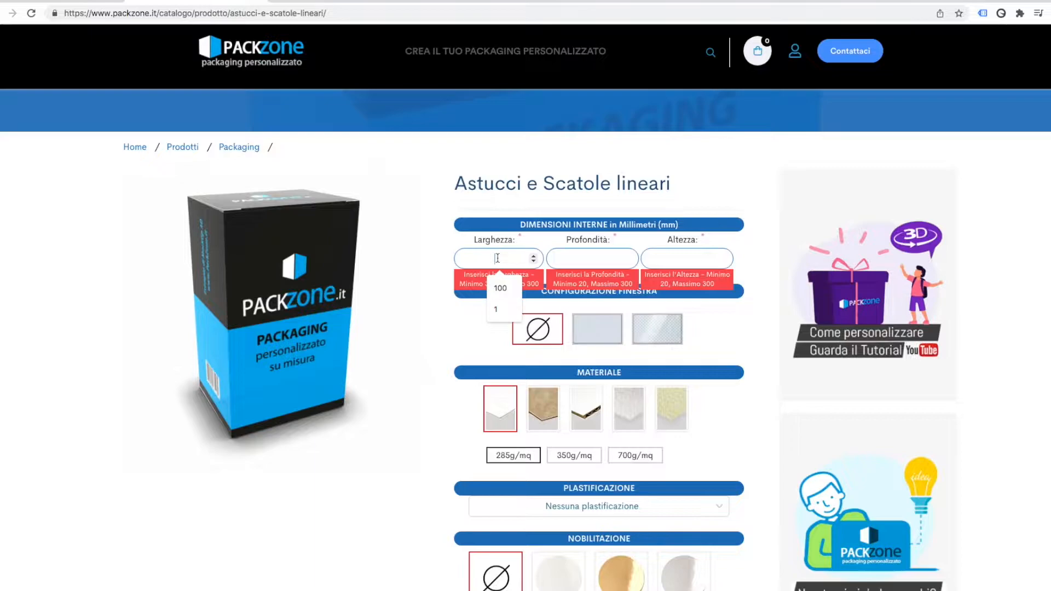
type("140")
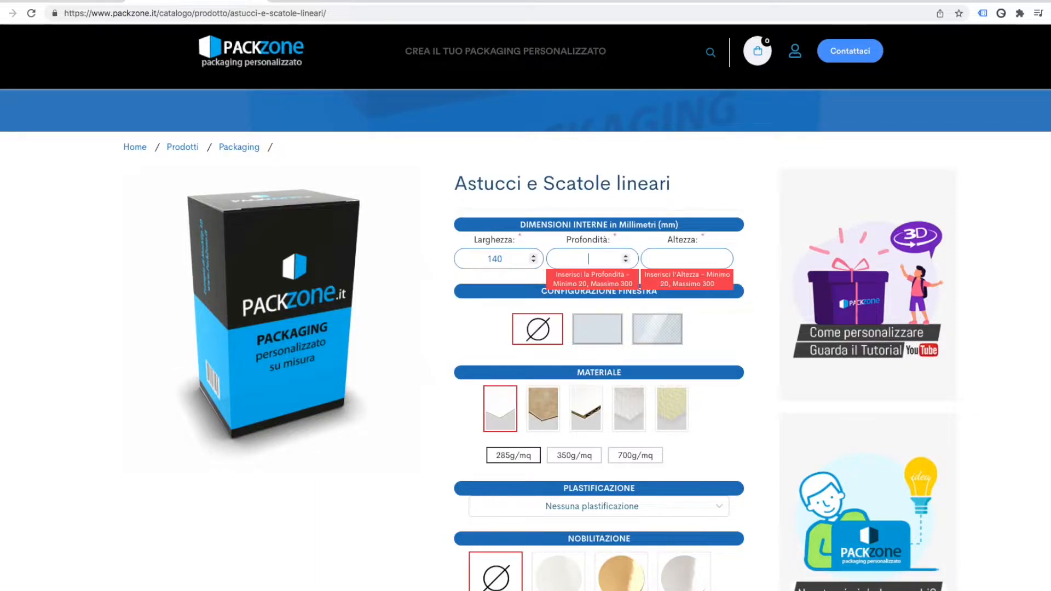
type("80")
key("Tab")
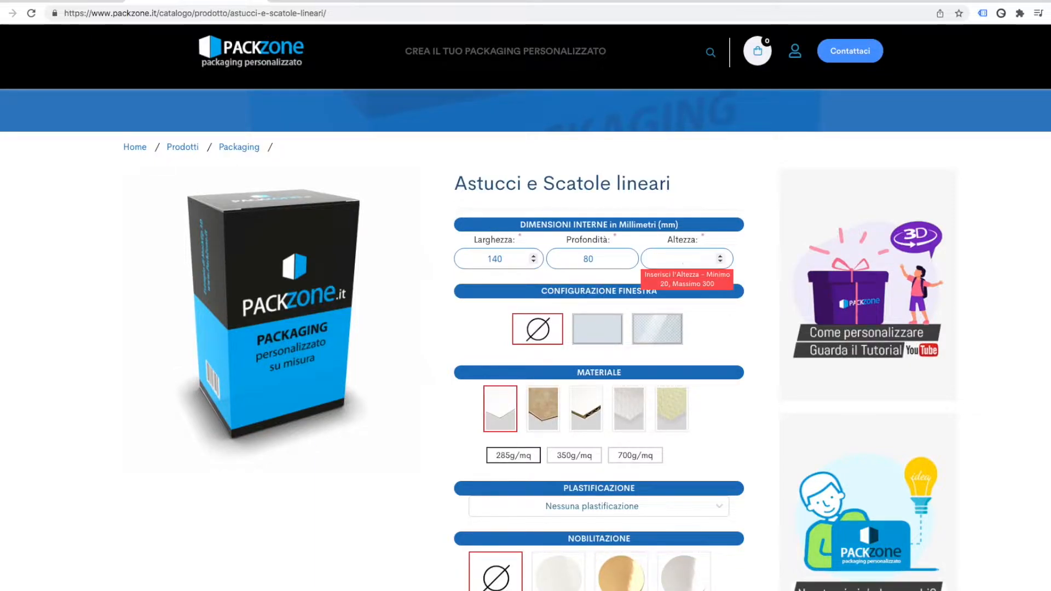
type("160")
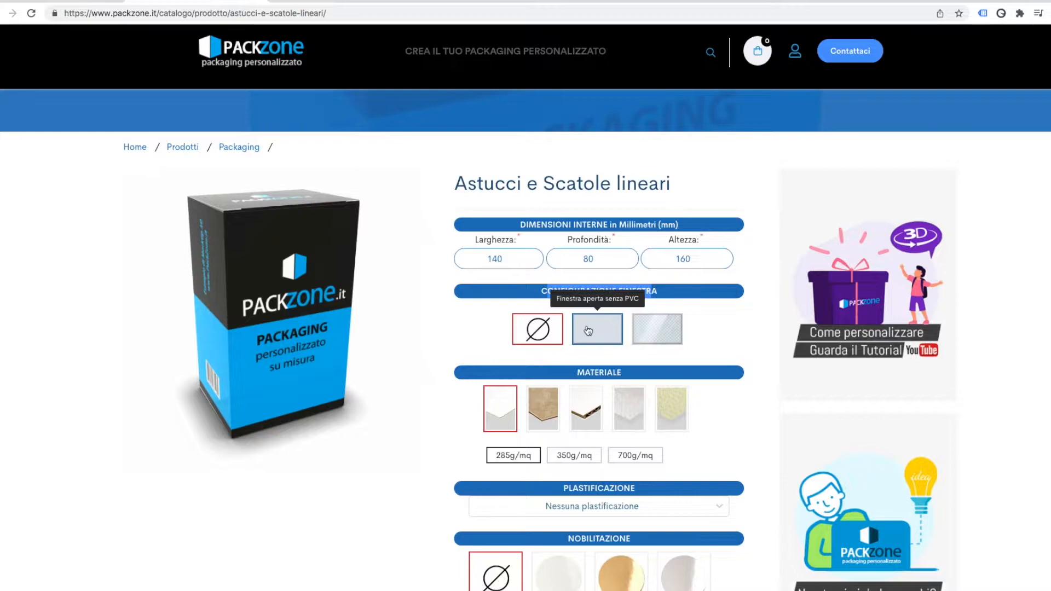
Step: Configure the box with an open window without PVC and Cartoncino Bianco material at 350g/mq
left_click(605, 335)
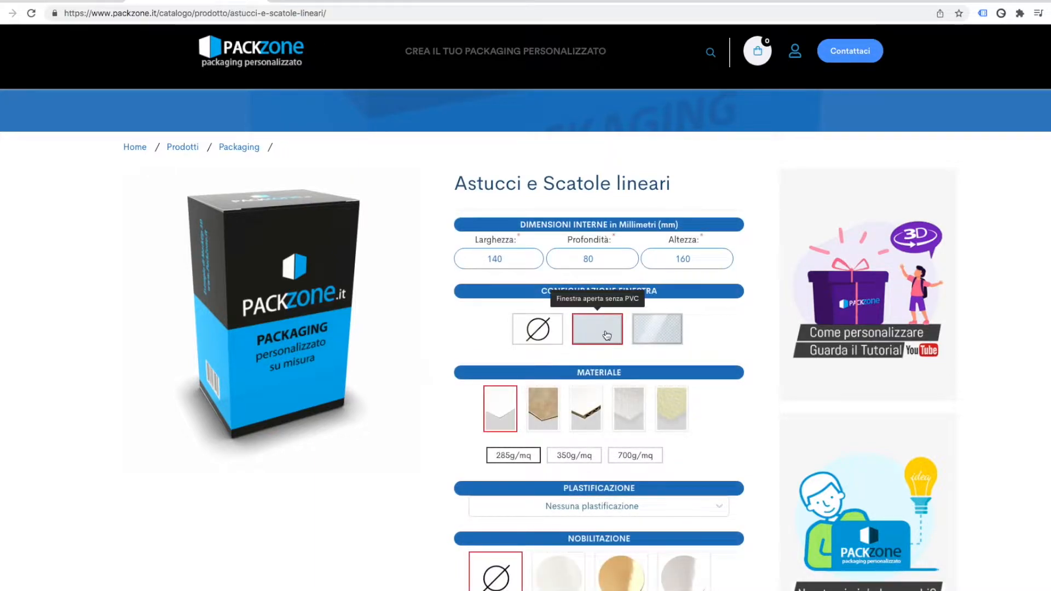
scroll(607, 335, "down", 3)
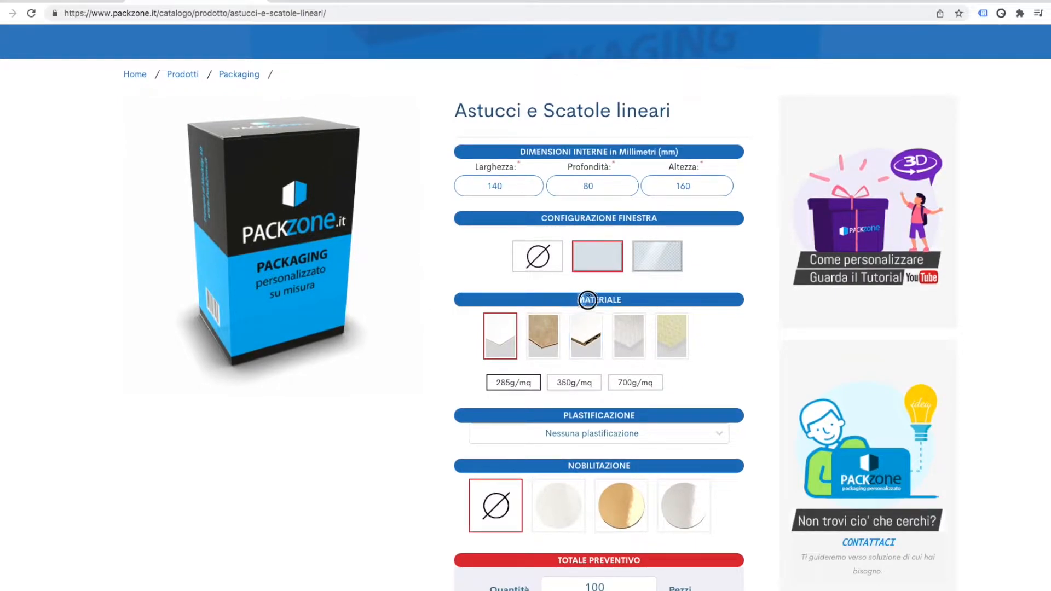
left_click_drag(588, 300, 622, 301)
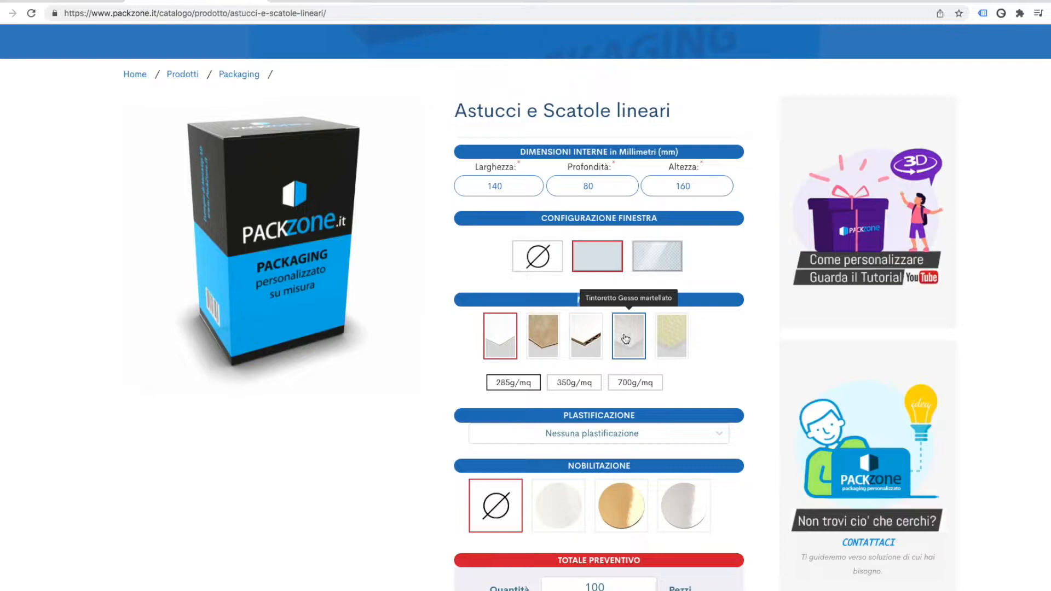
left_click(512, 349)
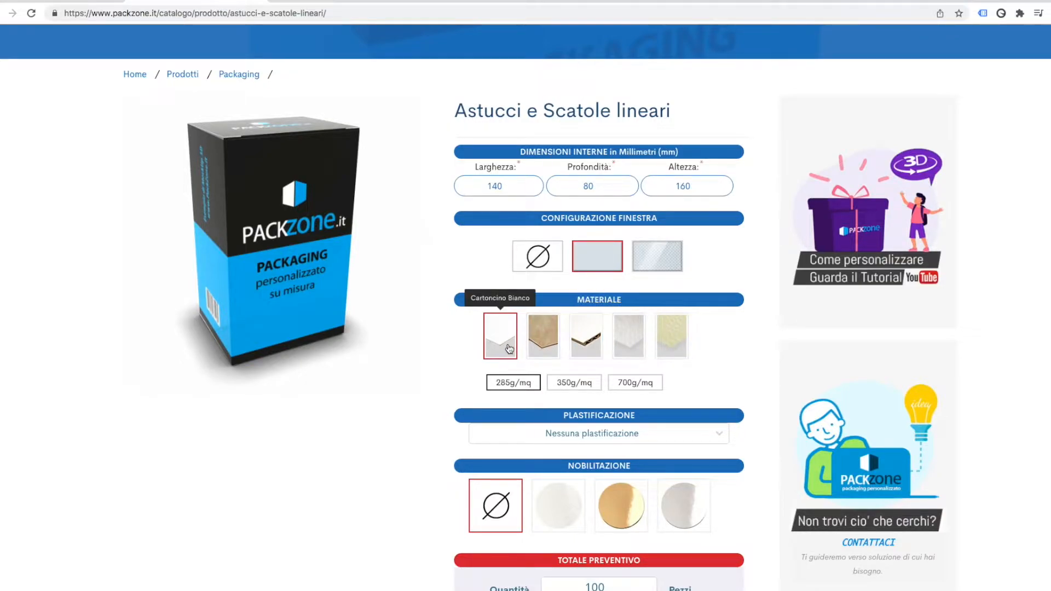
left_click(571, 383)
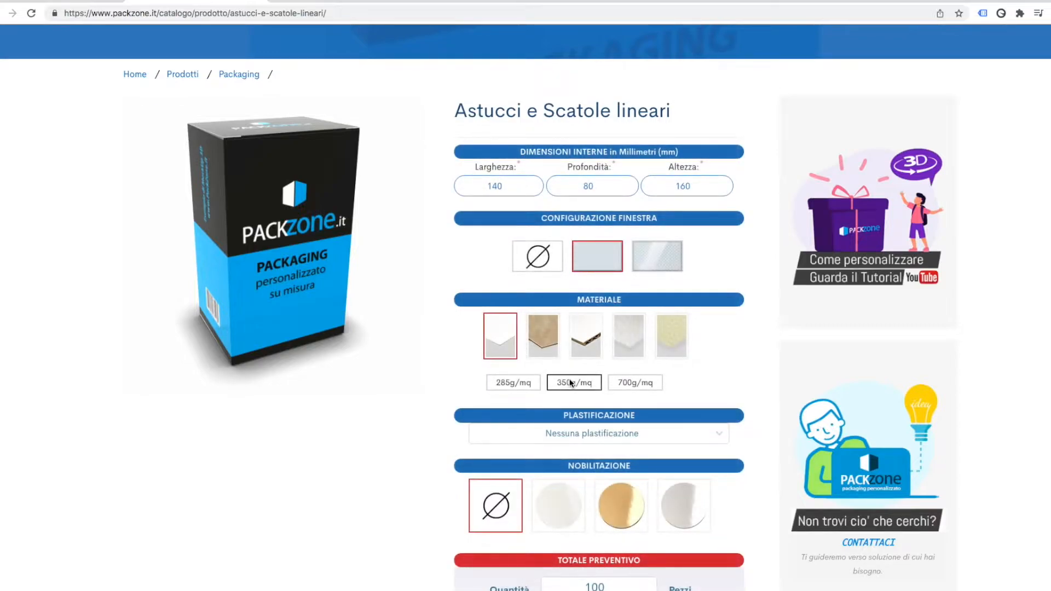
Step: Keep Nessuna plastificazione as the lamination and choose the gold finish under Nobilitazione
scroll(592, 437, "down", 1)
left_click(593, 393)
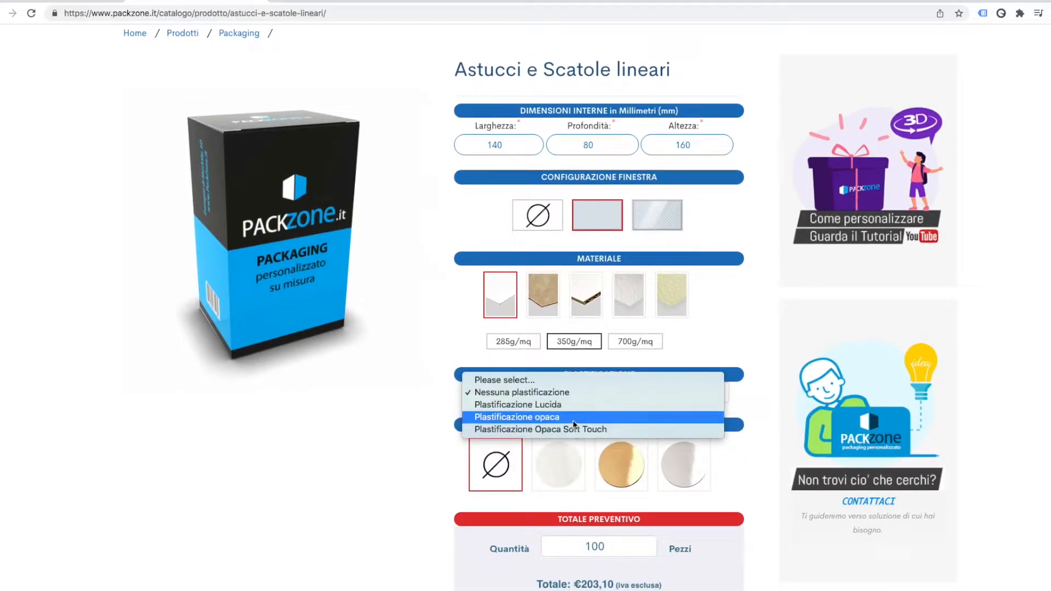
left_click(572, 394)
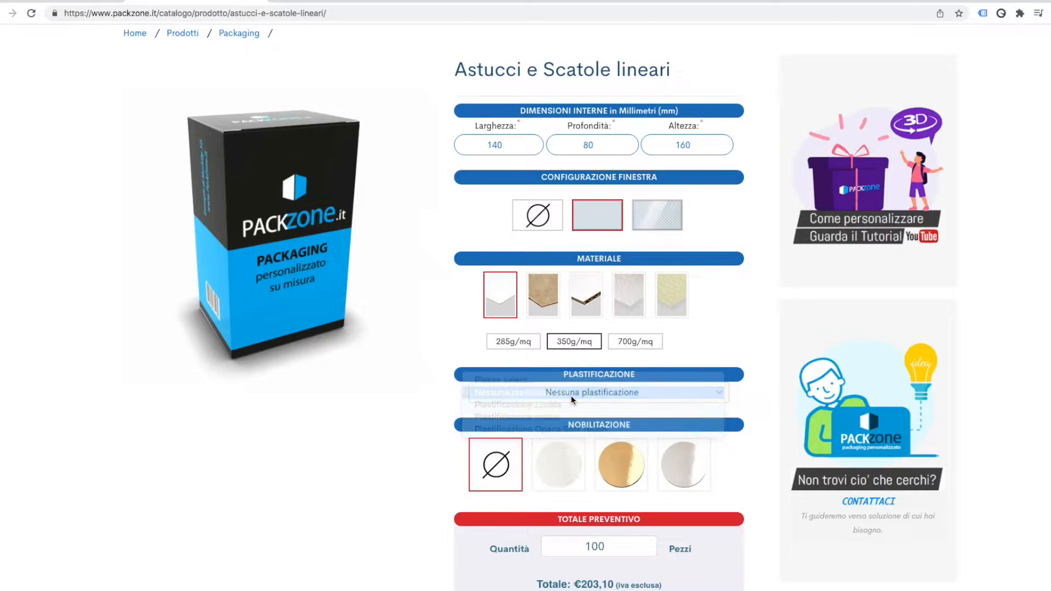
scroll(580, 400, "down", 1)
scroll(590, 404, "down", 2)
double_click(572, 323)
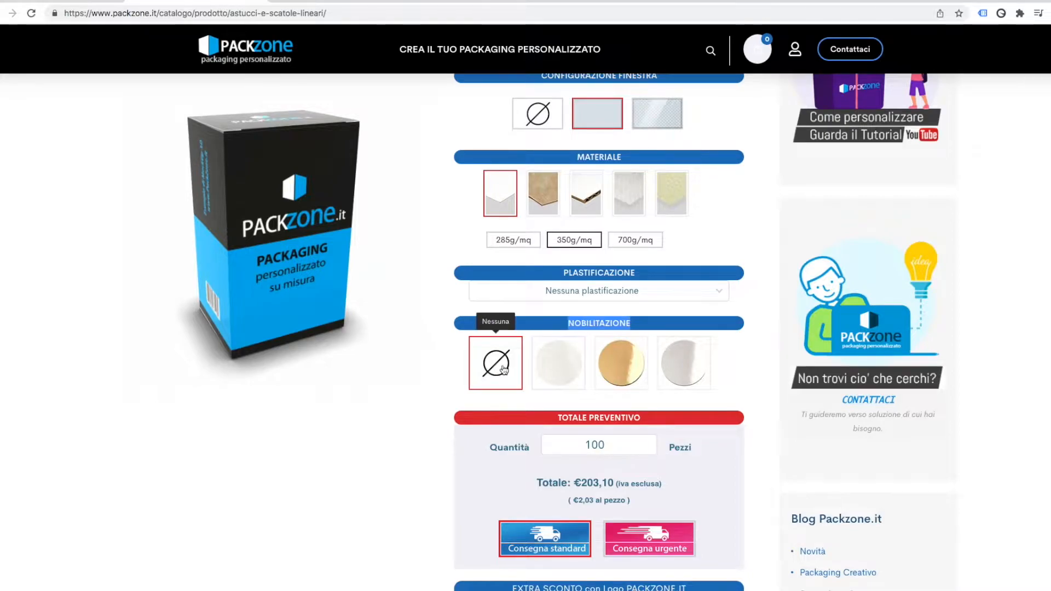
left_click(612, 368)
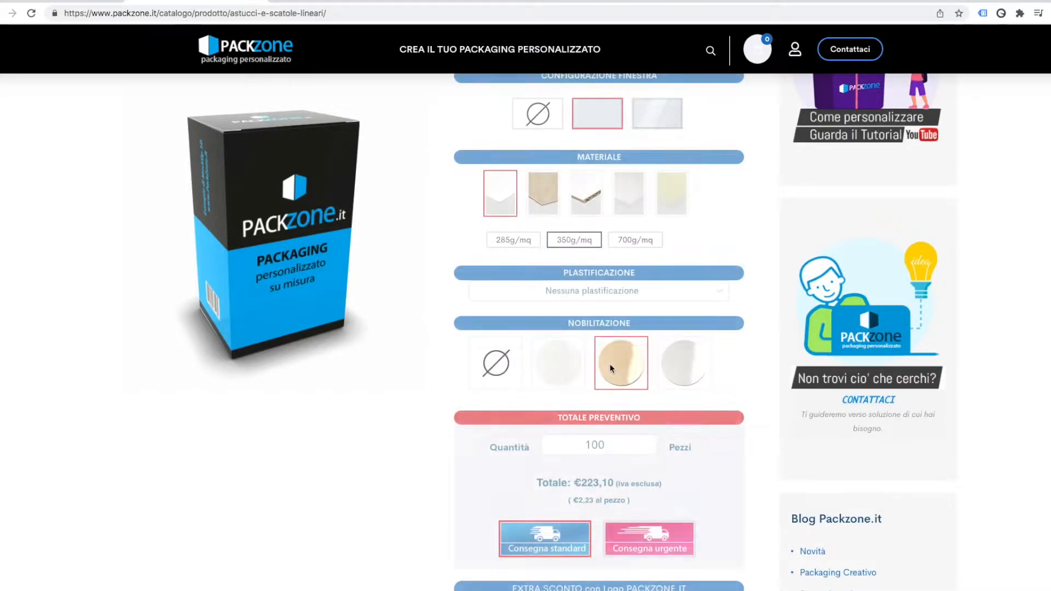
Step: Set the order quantity to 500 pieces and review the total quote and the price per piece
scroll(601, 390, "down", 1)
scroll(601, 390, "down", 1)
left_click_drag(602, 369, 582, 370)
type("50")
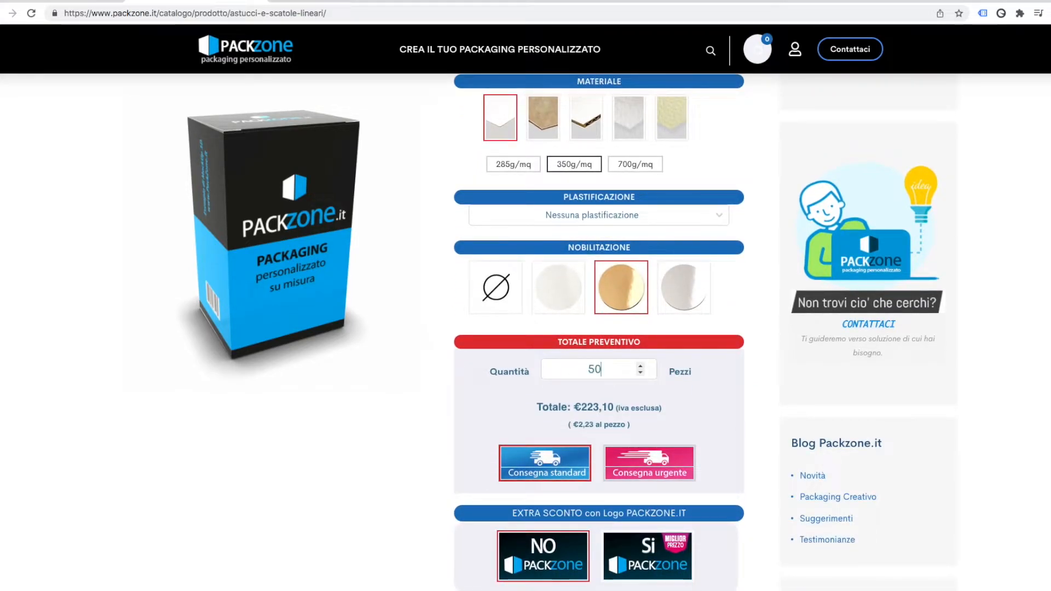
type("0")
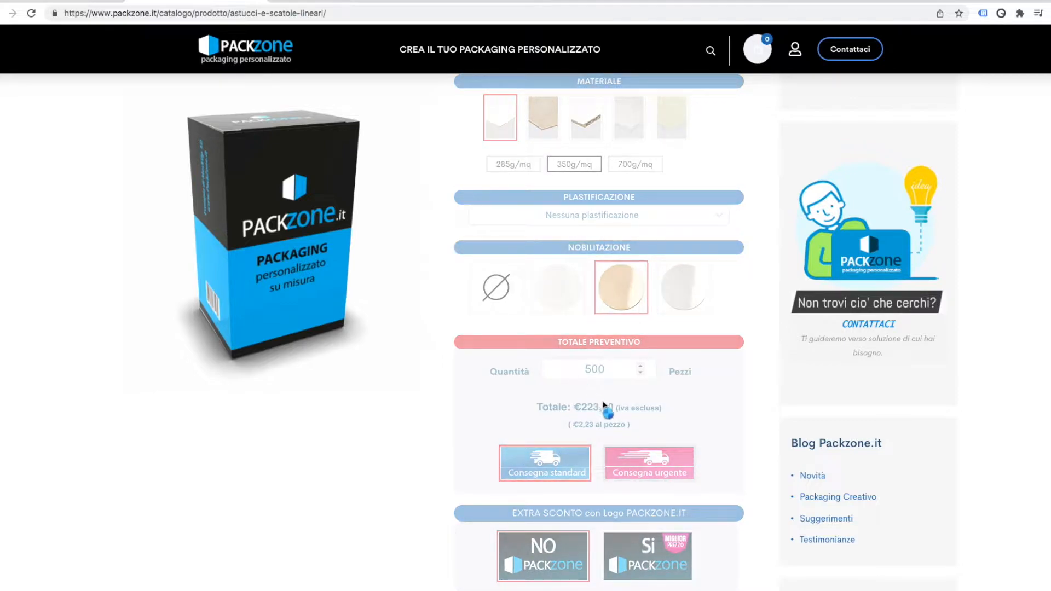
left_click_drag(537, 406, 661, 407)
left_click(671, 409)
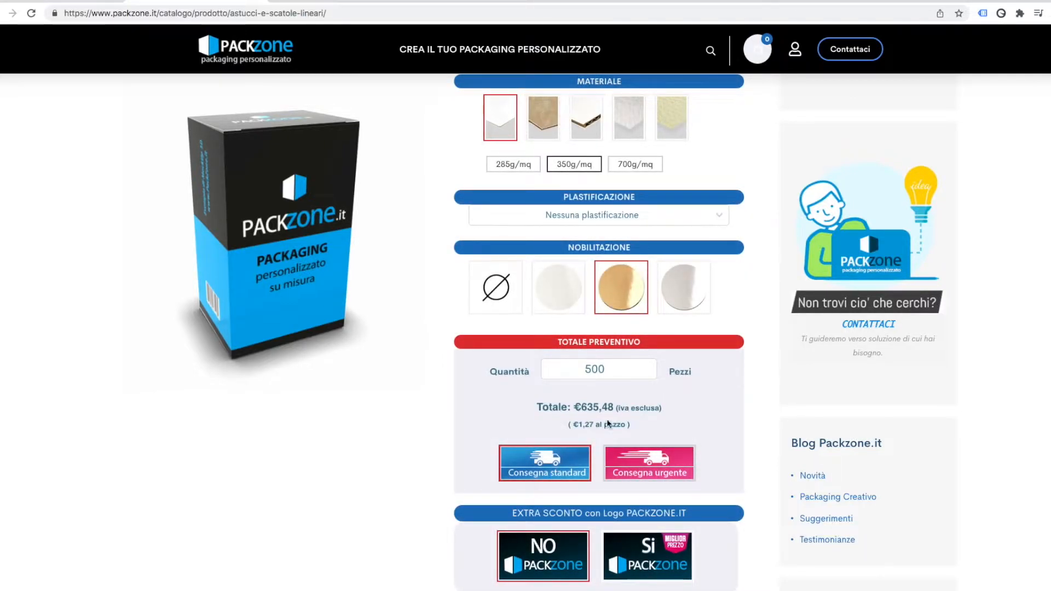
left_click_drag(629, 425, 567, 426)
left_click(558, 428)
Step: Try the extra discount with the PACKZONE.IT logo, and switch back to no logo
scroll(553, 424, "down", 1)
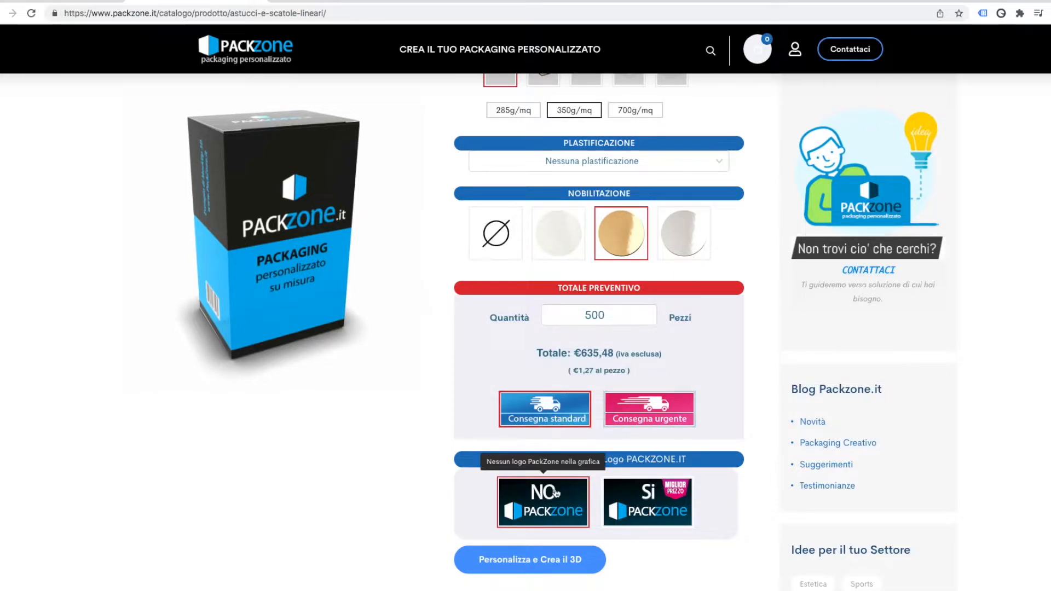
left_click(627, 499)
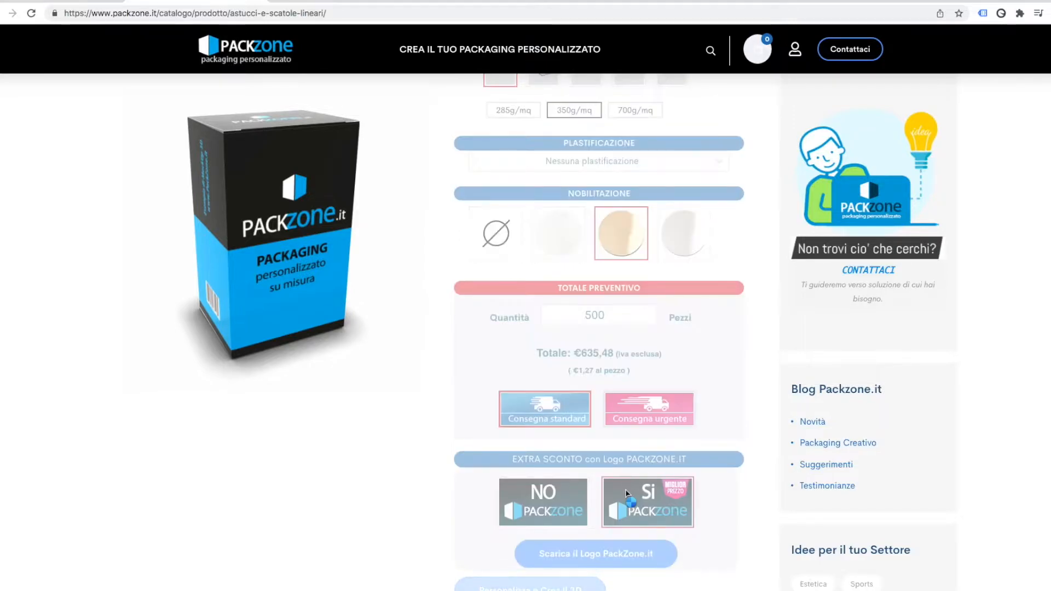
scroll(627, 499, "down", 2)
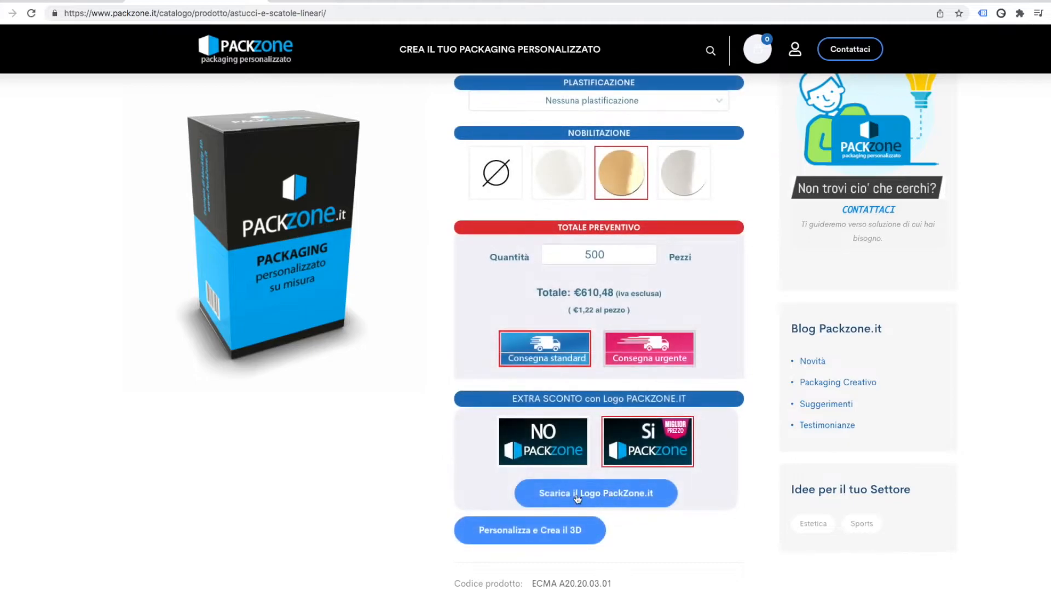
left_click(554, 455)
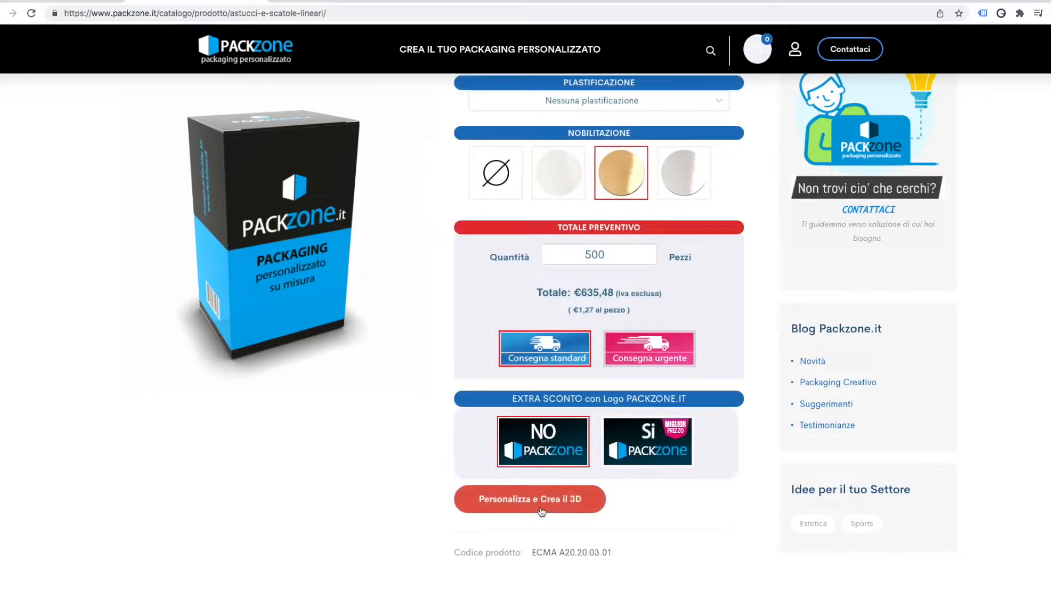
Step: Start the 3D customization of the box and open the file chooser for uploading an image to the design
left_click(544, 505)
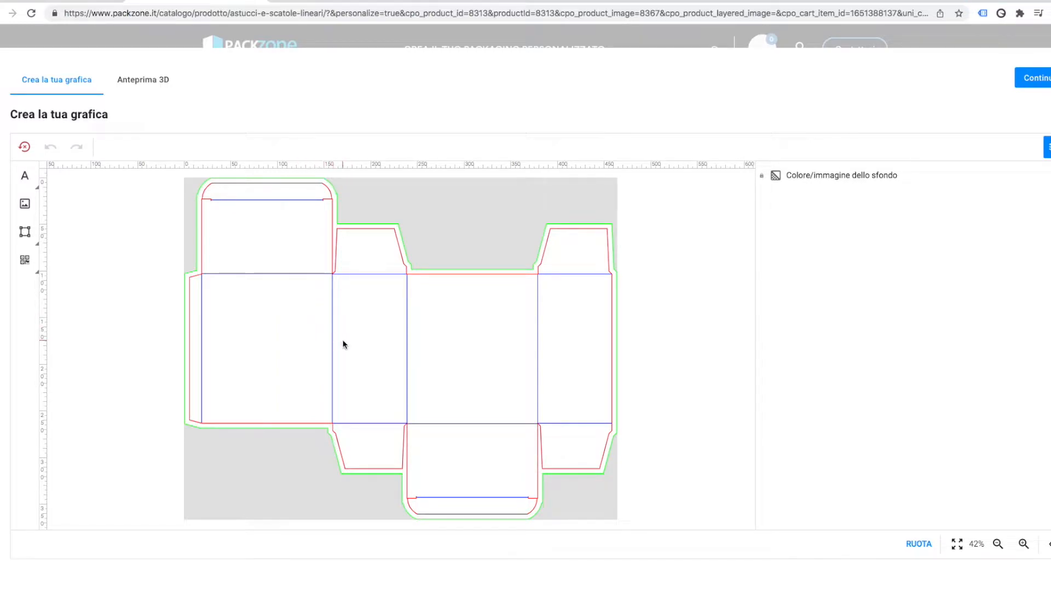
left_click(25, 205)
left_click(531, 375)
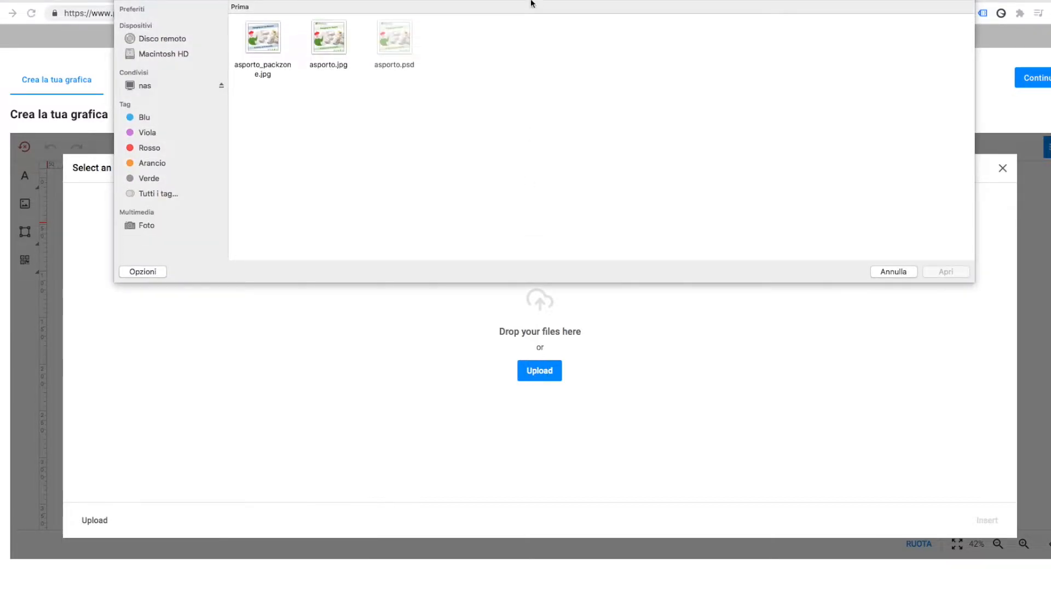
Step: Browse to the Video PackZone Demo folder that holds the artwork PDF files
left_click(531, 3)
left_click(527, 80)
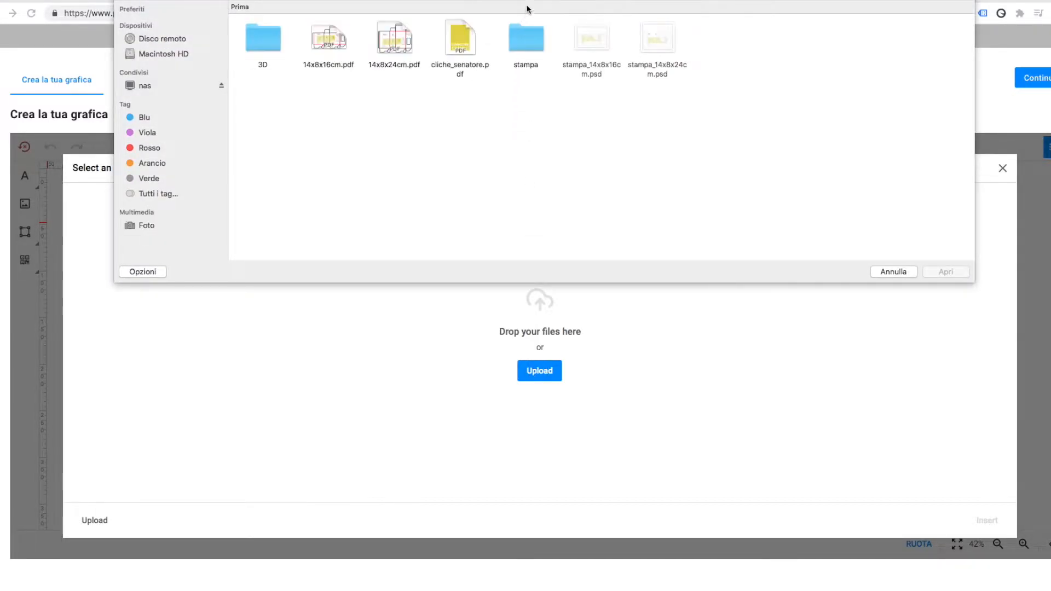
left_click(528, 9)
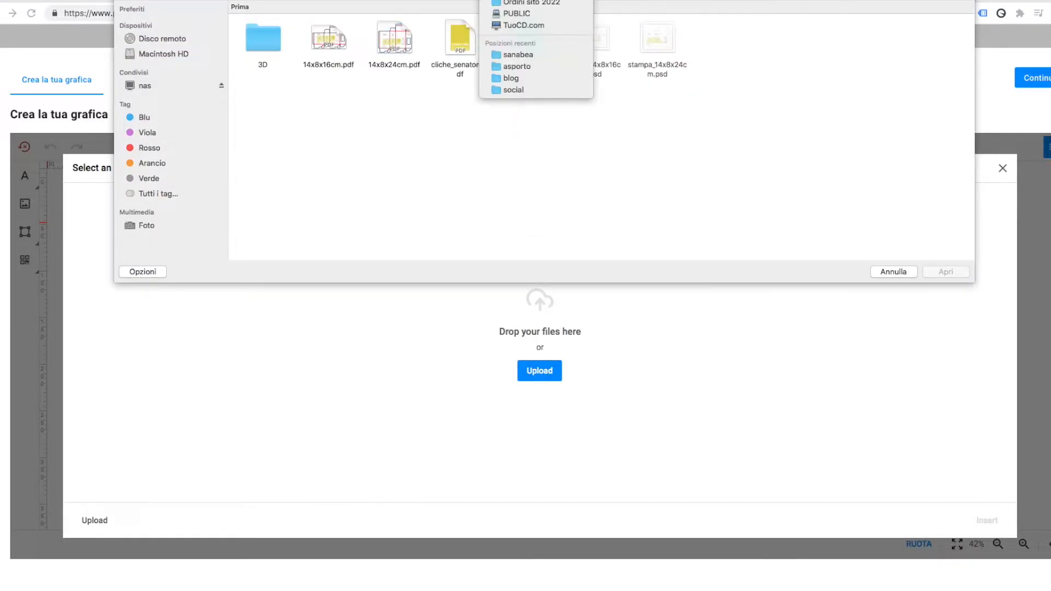
left_click(531, 7)
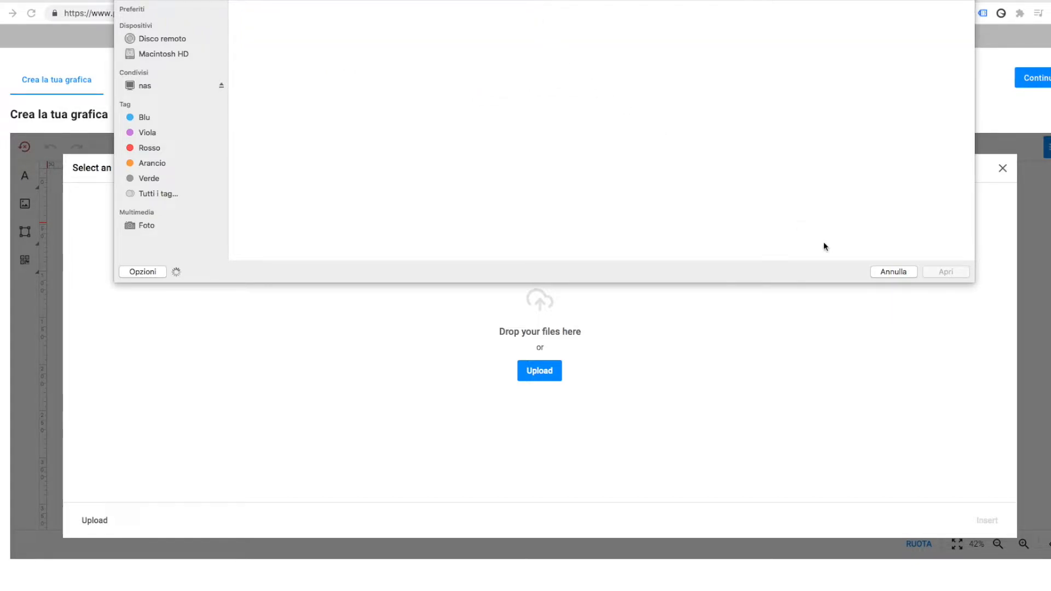
left_click(531, 8)
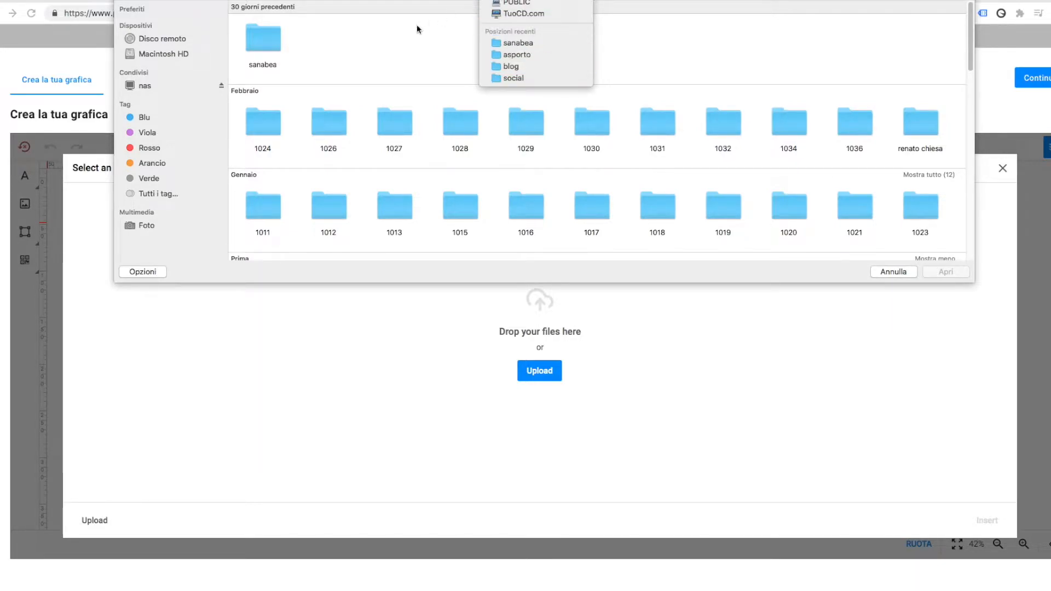
left_click(174, 53)
left_click(136, 87)
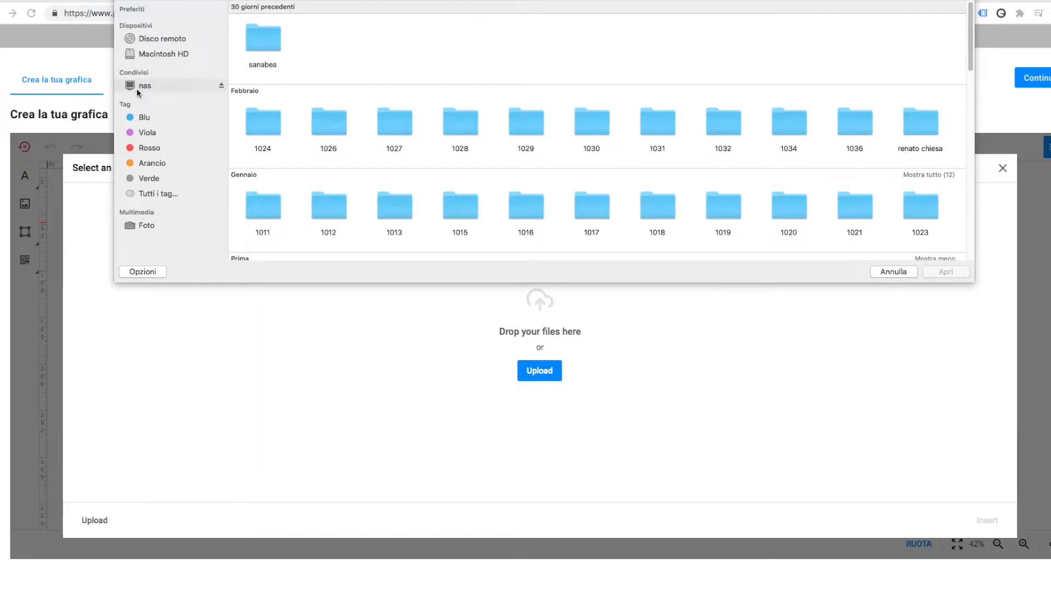
left_click(161, 54)
double_click(257, 34)
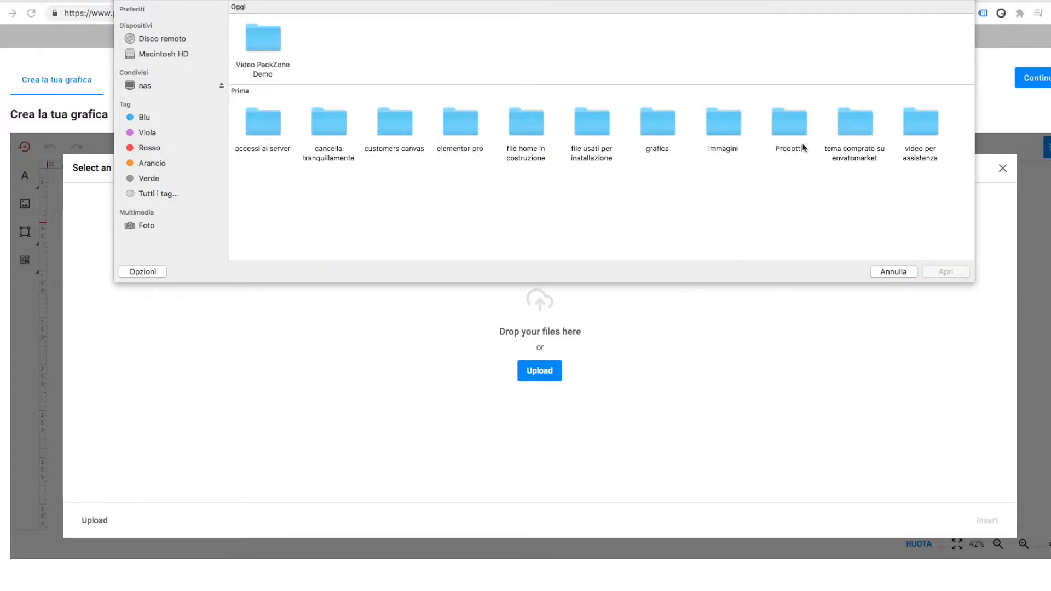
left_click(275, 48)
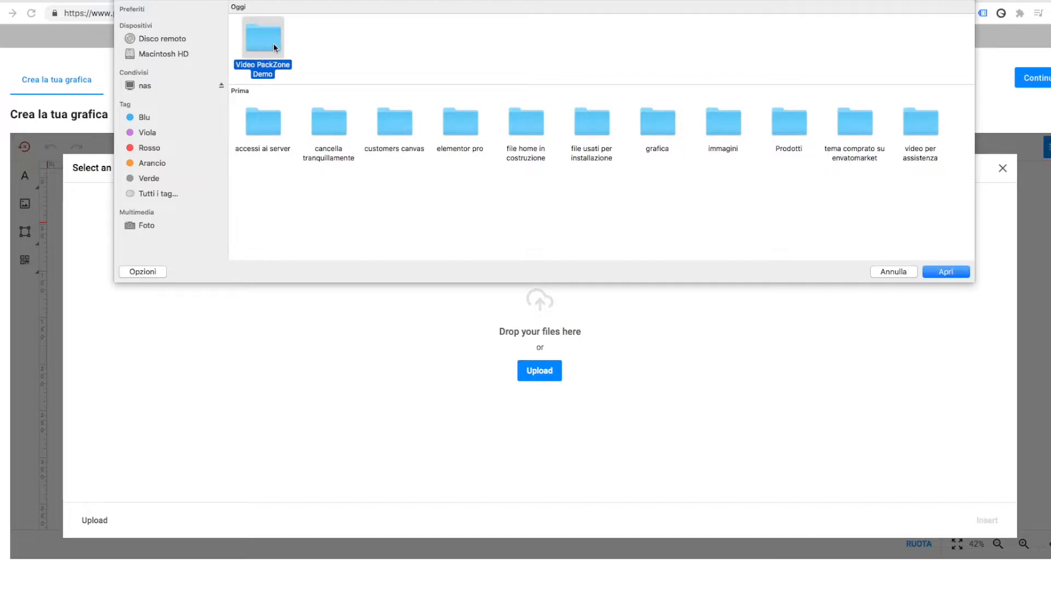
double_click(274, 44)
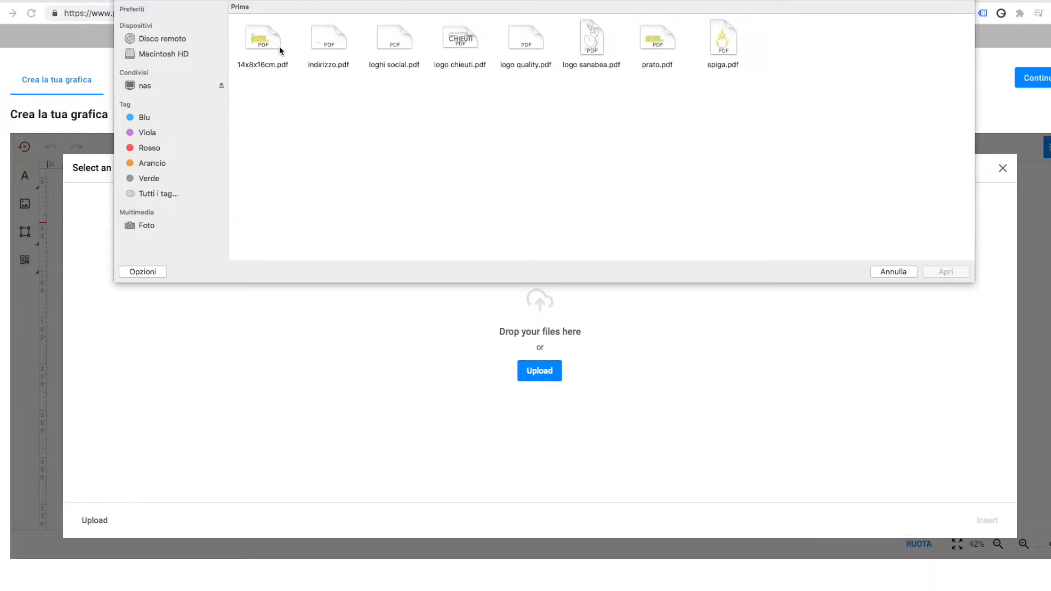
Step: Upload prato.pdf to the design's image library
left_click(266, 39)
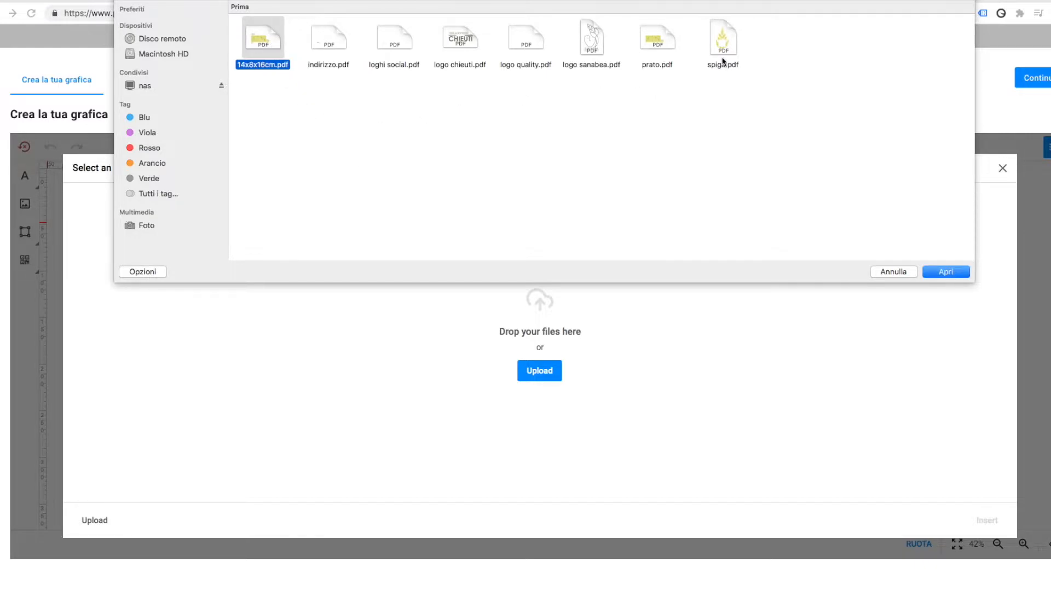
left_click(657, 60)
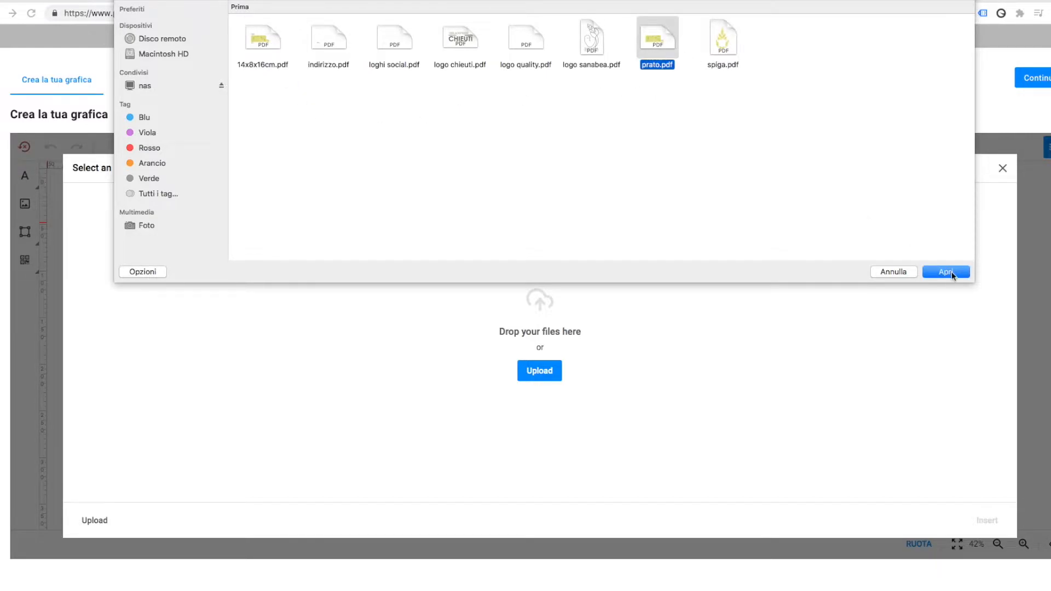
left_click(948, 273)
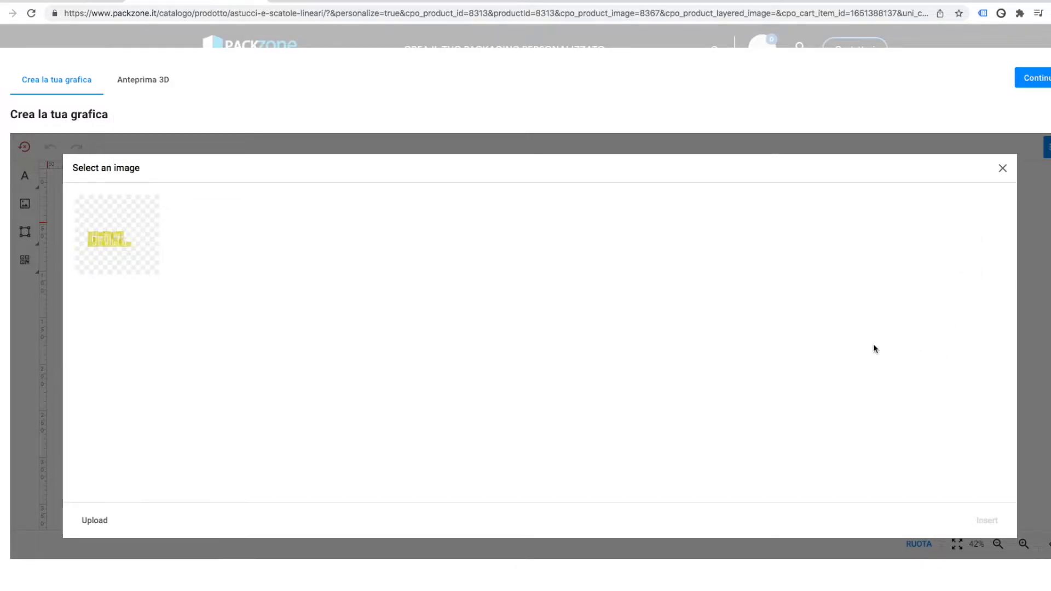
Step: Insert prato.pdf into the box layout, enlarge it, and position the pattern across the three leftmost large panels
left_click(102, 248)
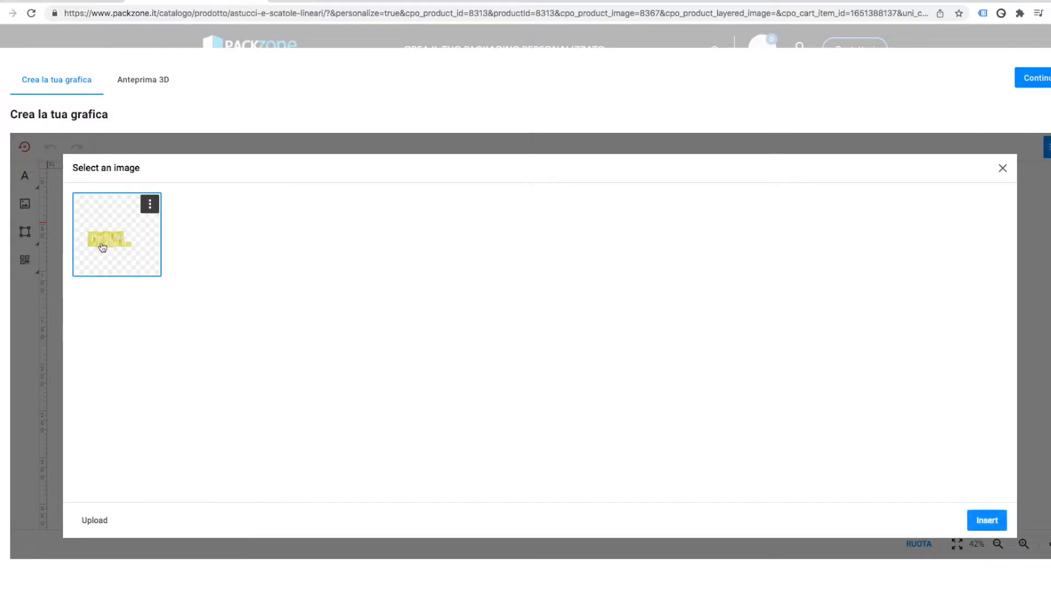
left_click(978, 518)
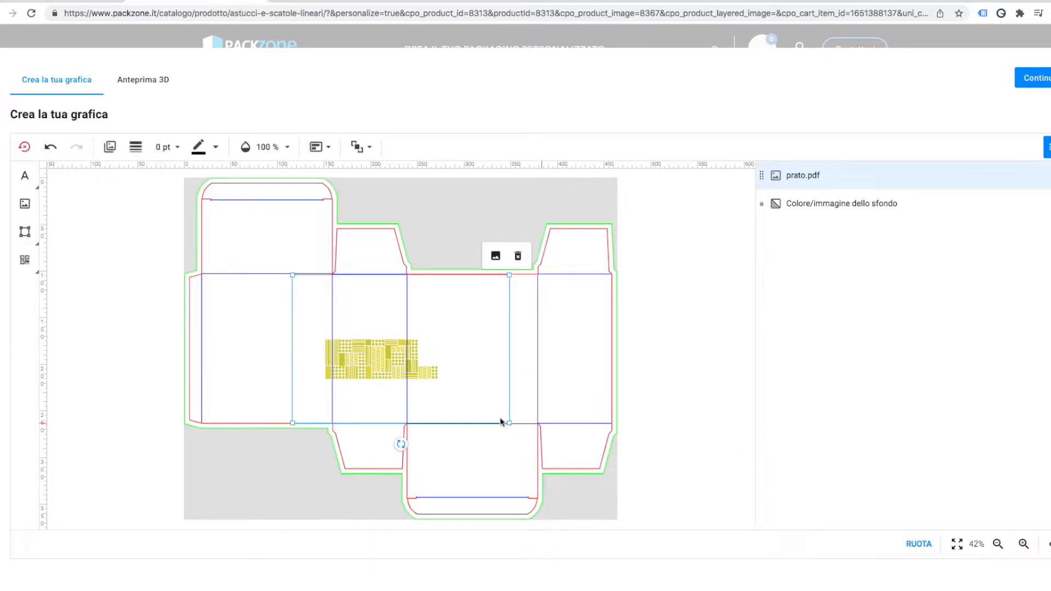
left_click_drag(509, 424, 584, 472)
left_click_drag(284, 268, 169, 191)
left_click_drag(281, 364, 320, 377)
left_click_drag(208, 206, 136, 152)
left_click_drag(298, 365, 318, 372)
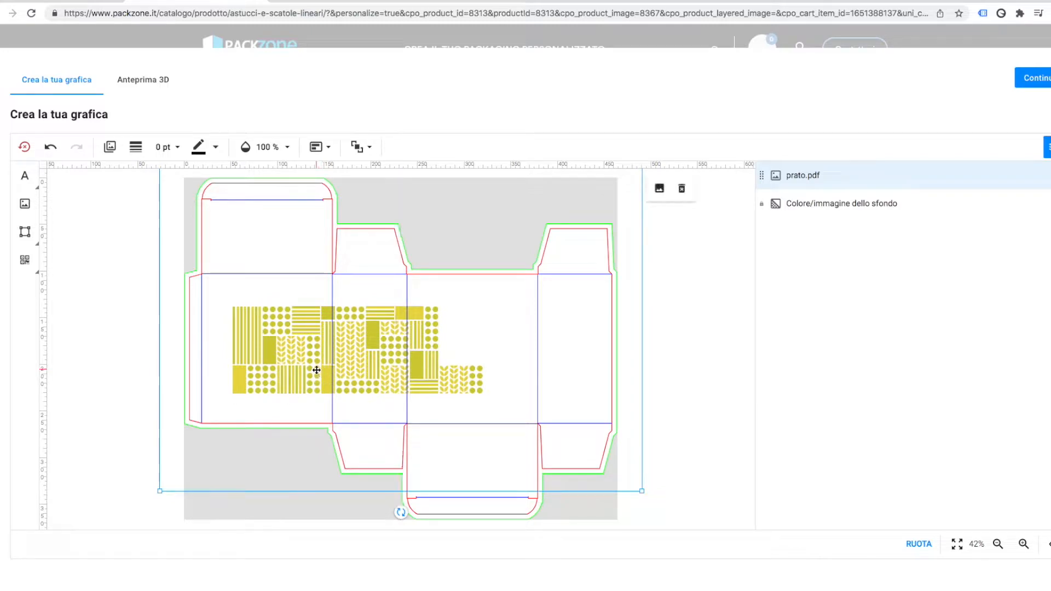
key("Right")
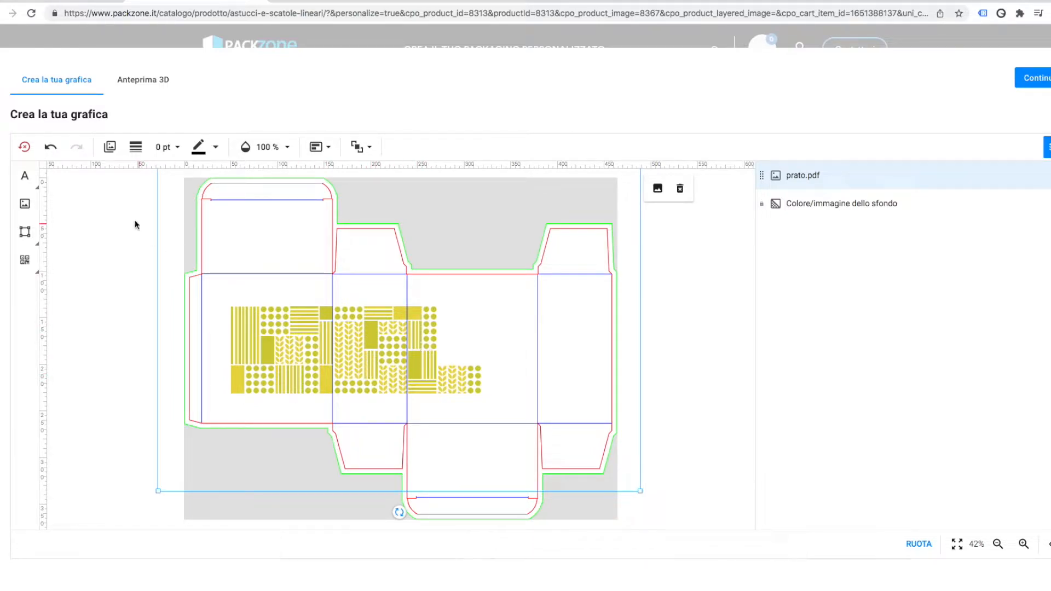
Step: Upload indirizzo.pdf, loghi social.pdf, logo chieuti.pdf, logo quality.pdf and logo sanabea.pdf to the image library
left_click(25, 203)
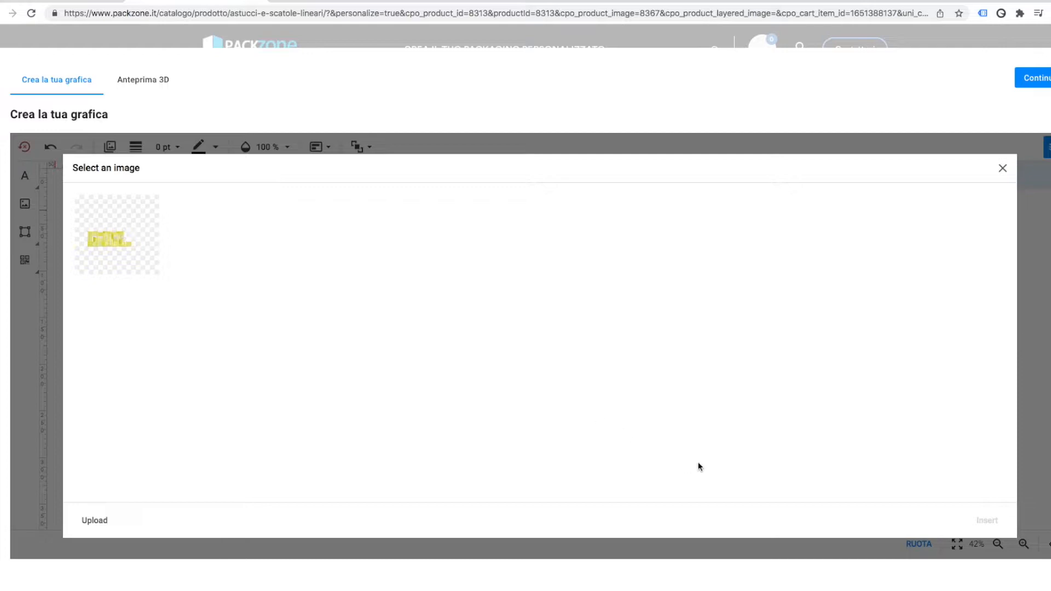
left_click(95, 521)
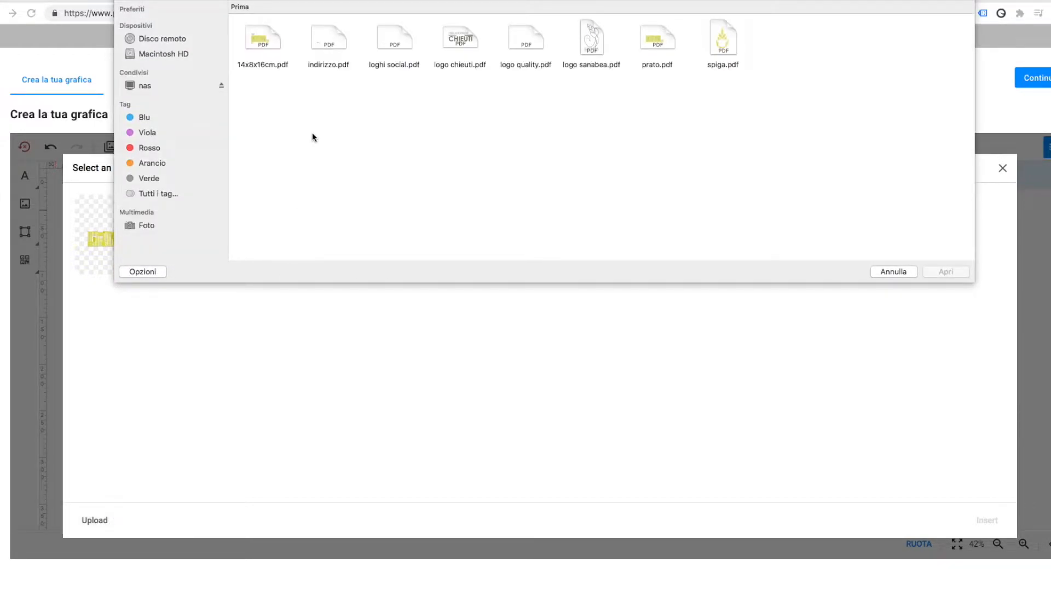
left_click_drag(335, 94, 596, 57)
left_click(957, 274)
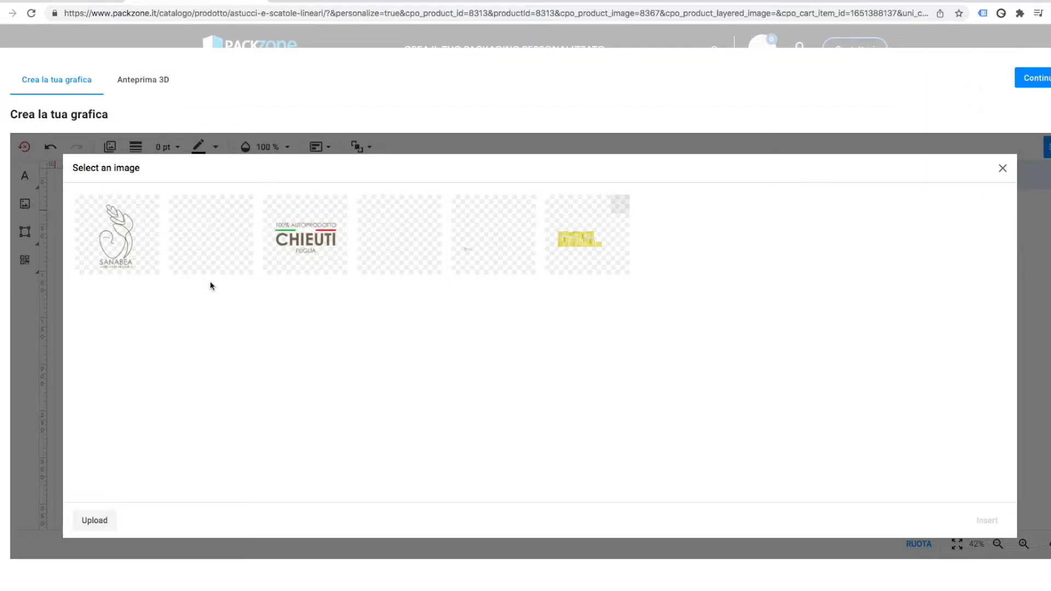
Step: Insert logo sanabea.pdf, scale it down, and move it onto the front panel beside the yellow pattern
left_click(134, 266)
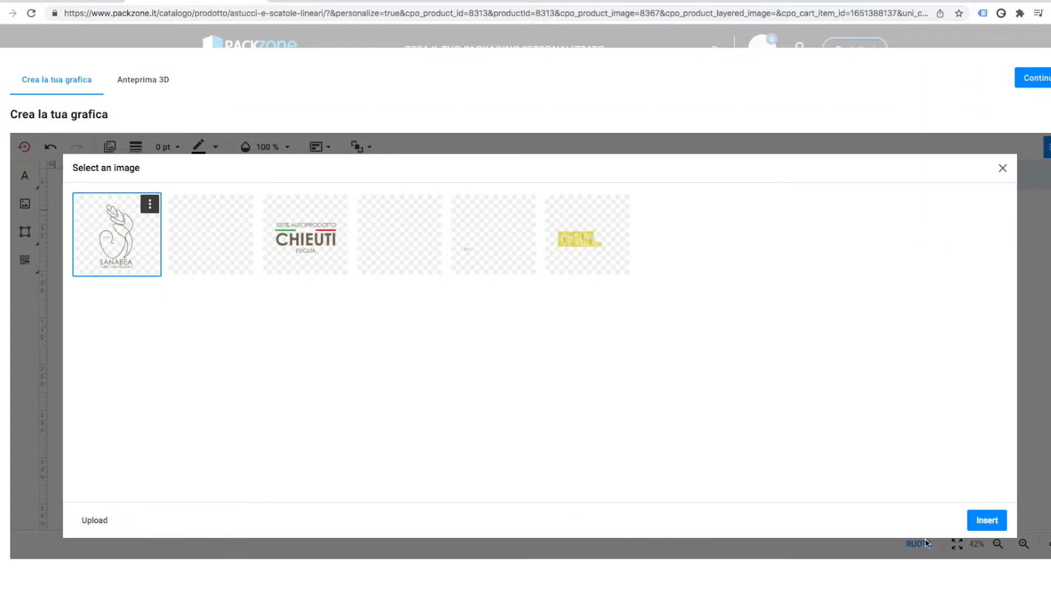
left_click(987, 521)
left_click_drag(399, 408, 490, 407)
left_click_drag(438, 434, 465, 409)
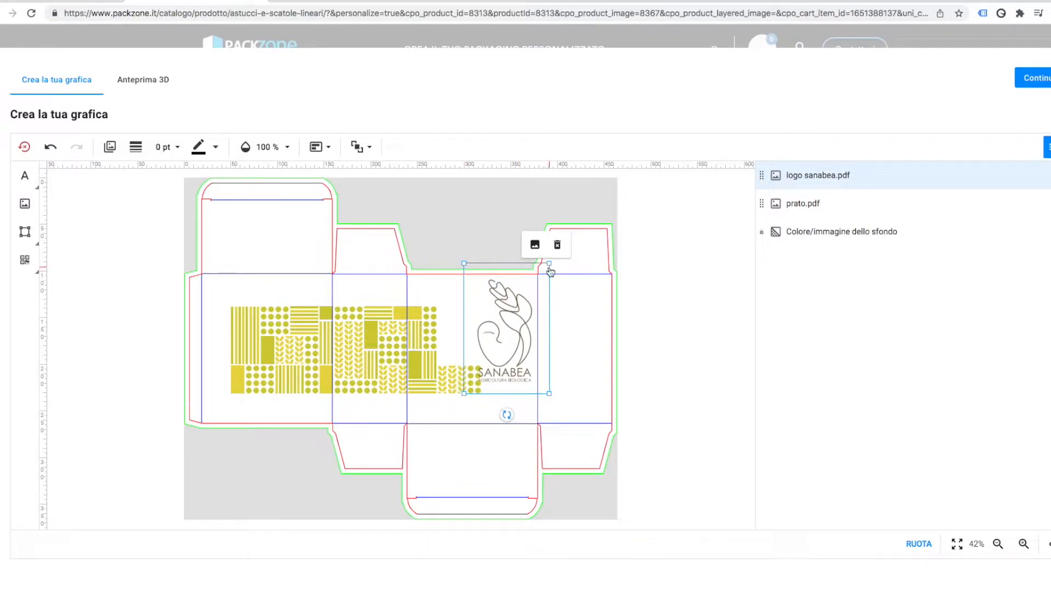
Step: Shrink the Sanabea logo further and align it just right of the pattern's lower end, inside the front panel
left_click_drag(549, 264, 527, 296)
left_click_drag(507, 345, 519, 349)
mouse_move(477, 300)
left_mouse_down()
mouse_move(467, 288)
mouse_move(473, 296)
left_mouse_up()
left_click_drag(502, 343, 504, 343)
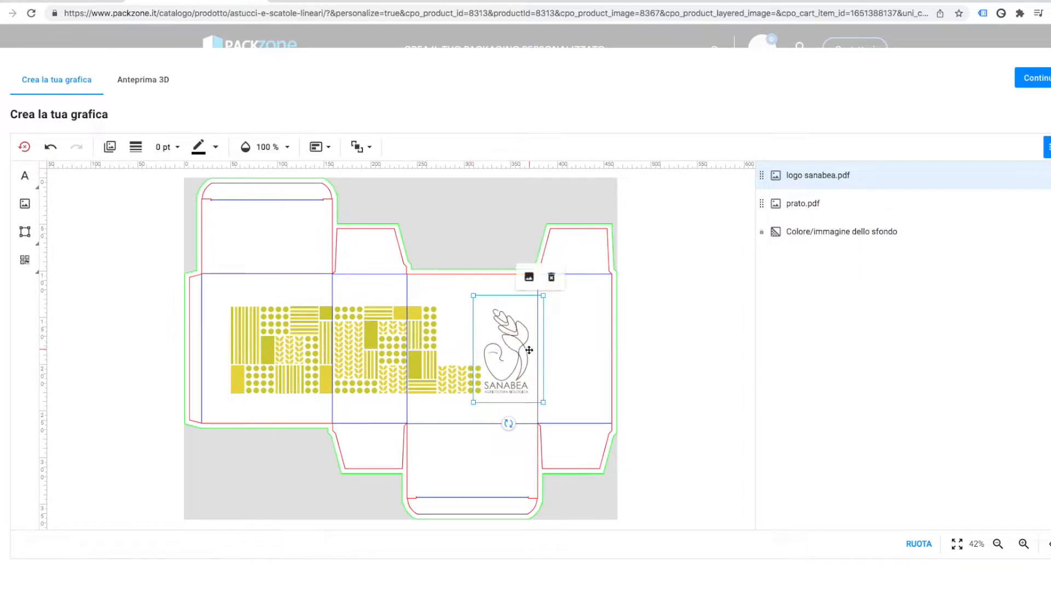
left_click(1024, 544)
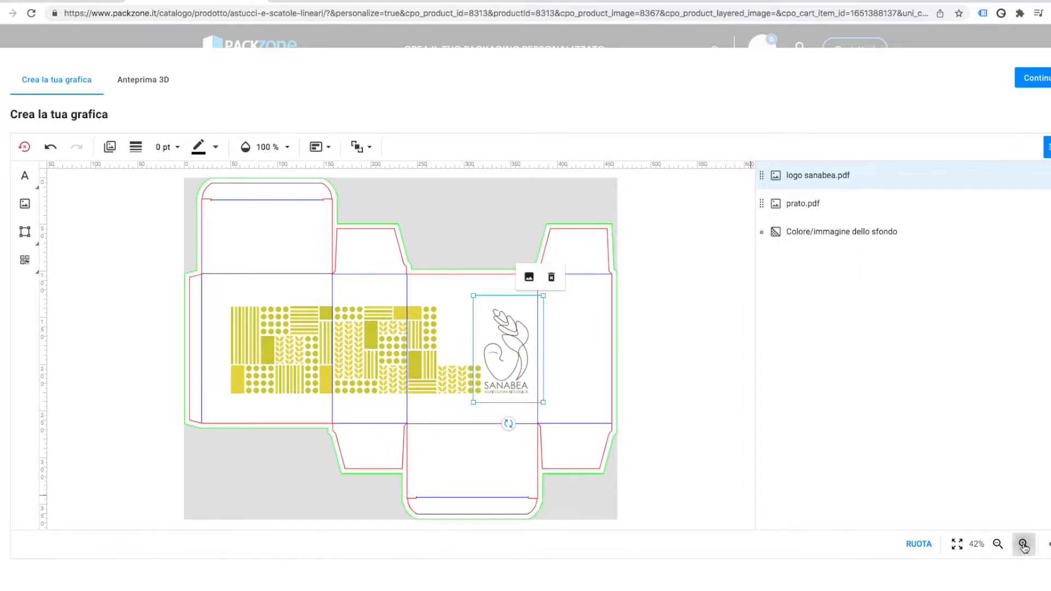
left_click_drag(556, 368, 556, 368)
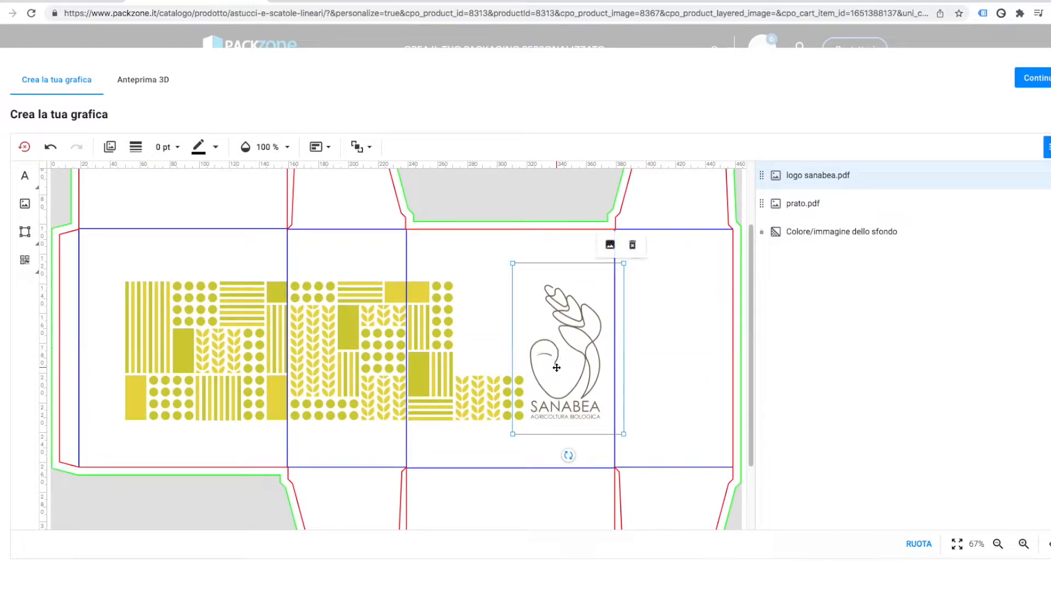
left_click(480, 395)
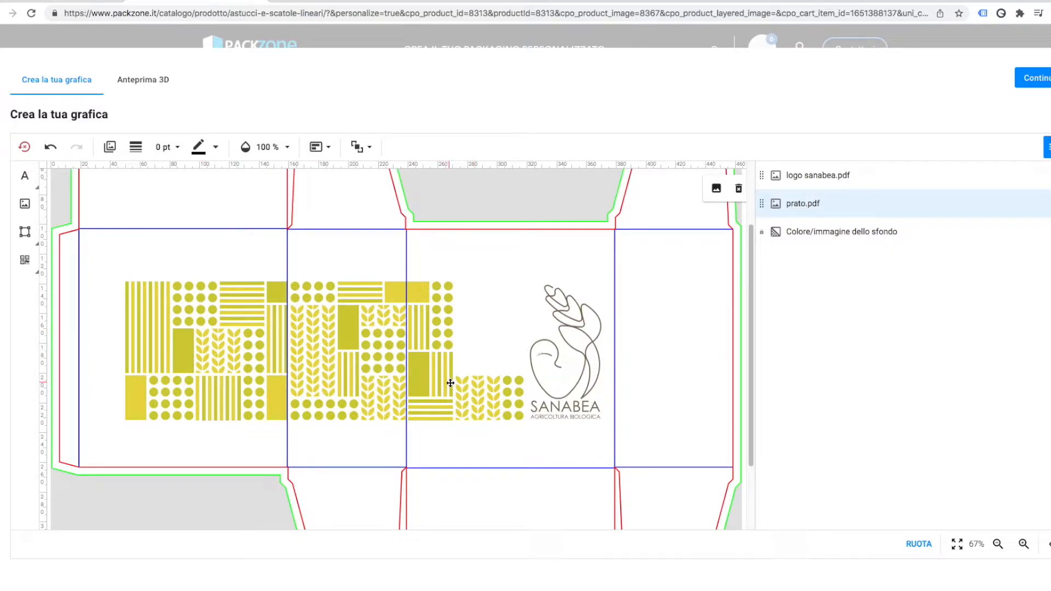
Step: Insert indirizzo.pdf, enlarge the address block, and place it beneath the pattern's lower-left corner
left_click(25, 203)
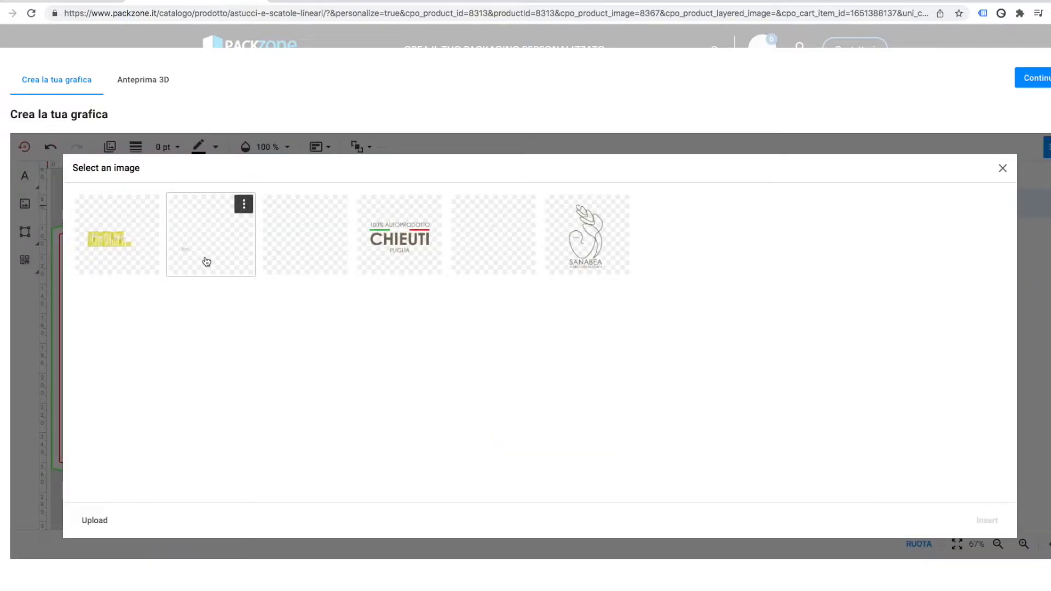
left_click(206, 262)
left_click(987, 526)
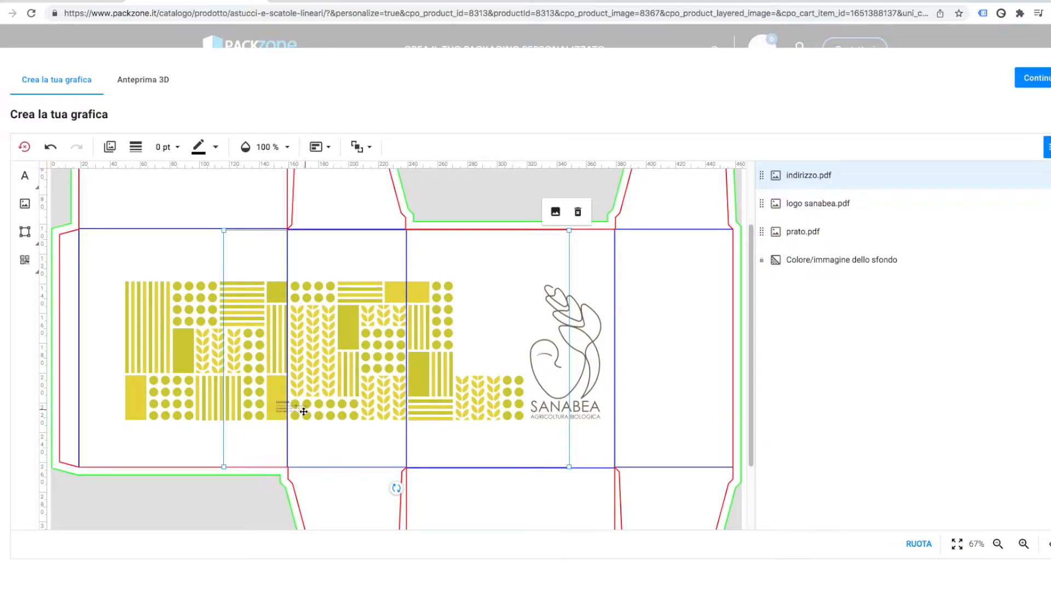
left_click_drag(285, 411, 136, 444)
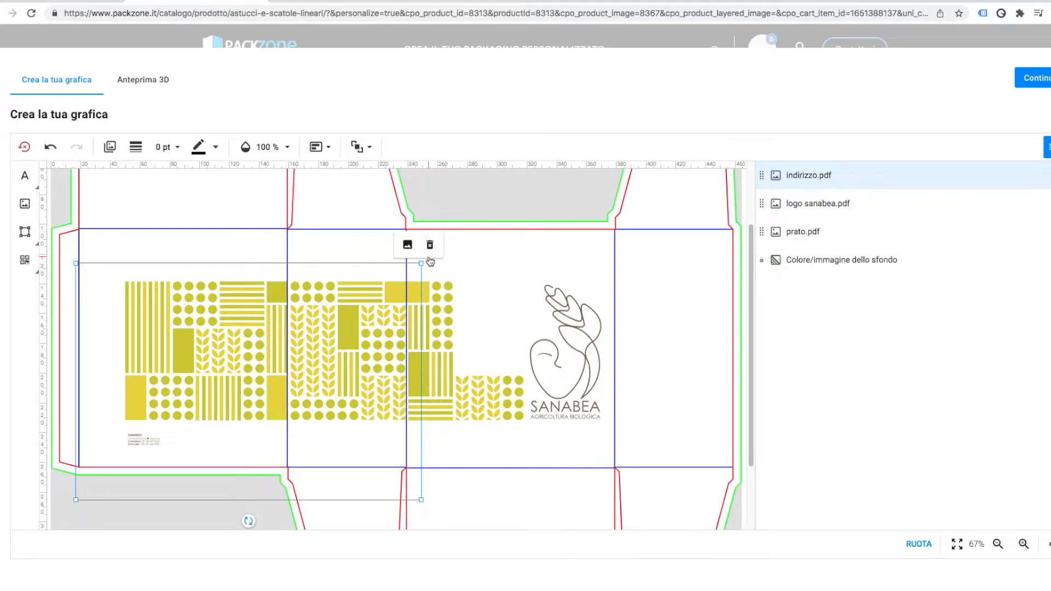
left_click_drag(420, 263, 600, 141)
left_click_drag(177, 408, 149, 436)
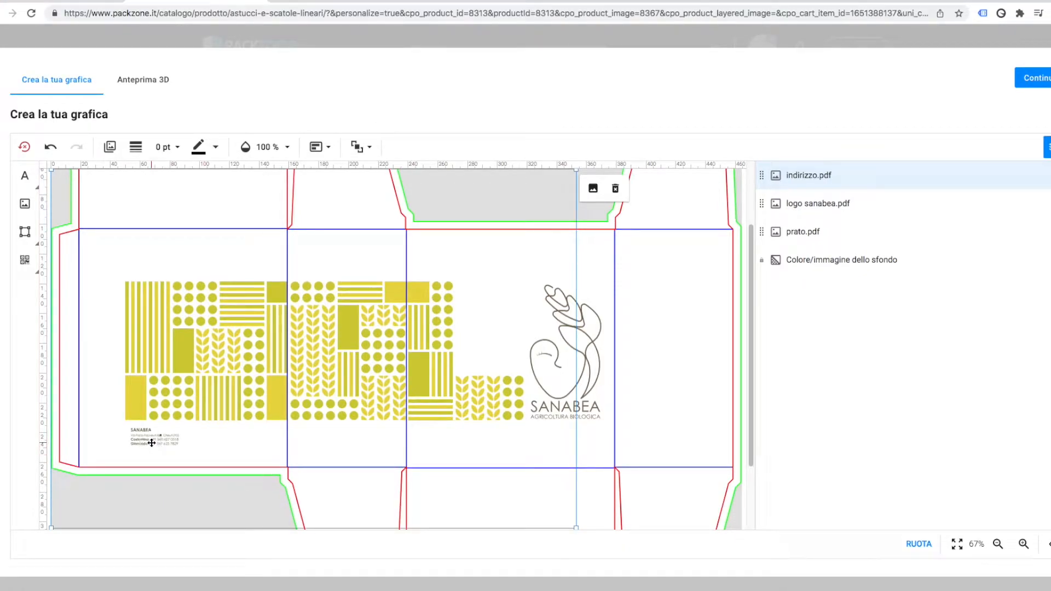
Step: Nudge the address block left and up to line it up with the pattern's left edge, just below it
key("Left")
key("Left")
key("Left")
key("Left")
key("Left")
key("Left")
key("Left")
key("Left")
key("Left")
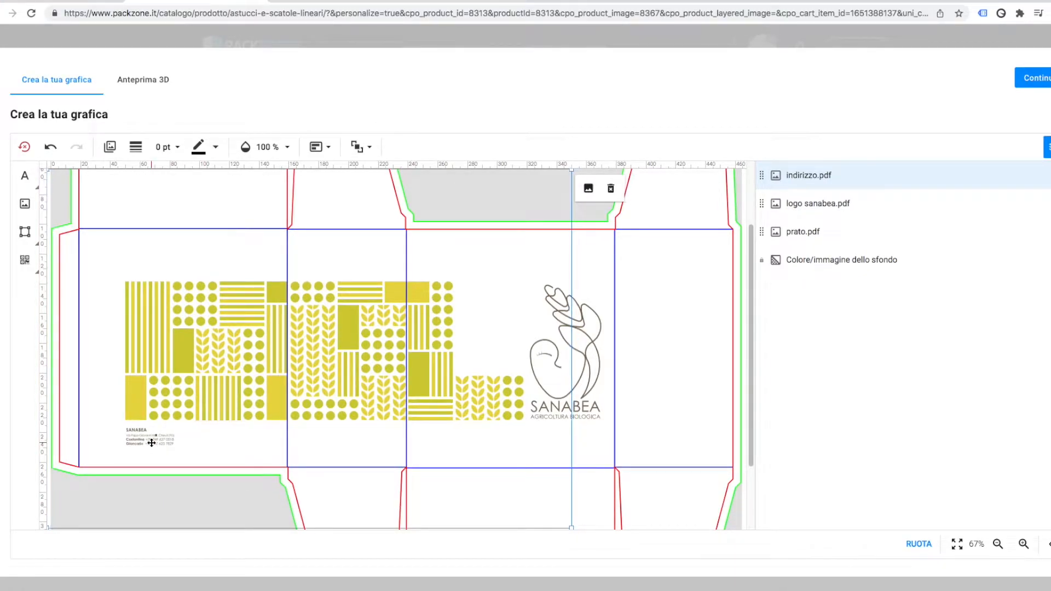
key("Up")
key("Up")
key("Up")
key("Up")
key("Up")
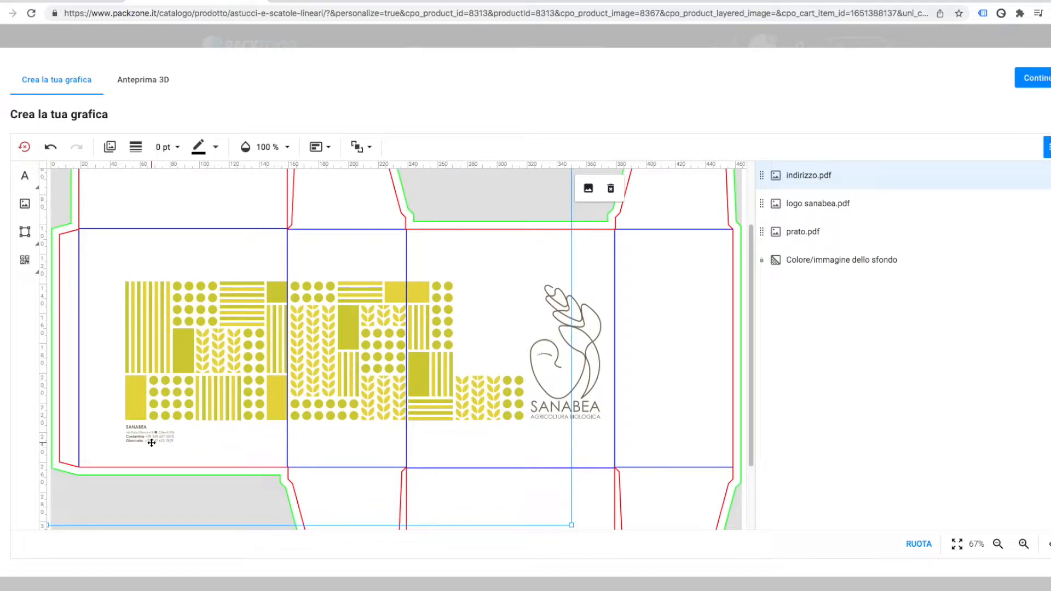
Step: Insert loghi social.pdf, enlarge the social icons, and place them below the address block
left_click(35, 213)
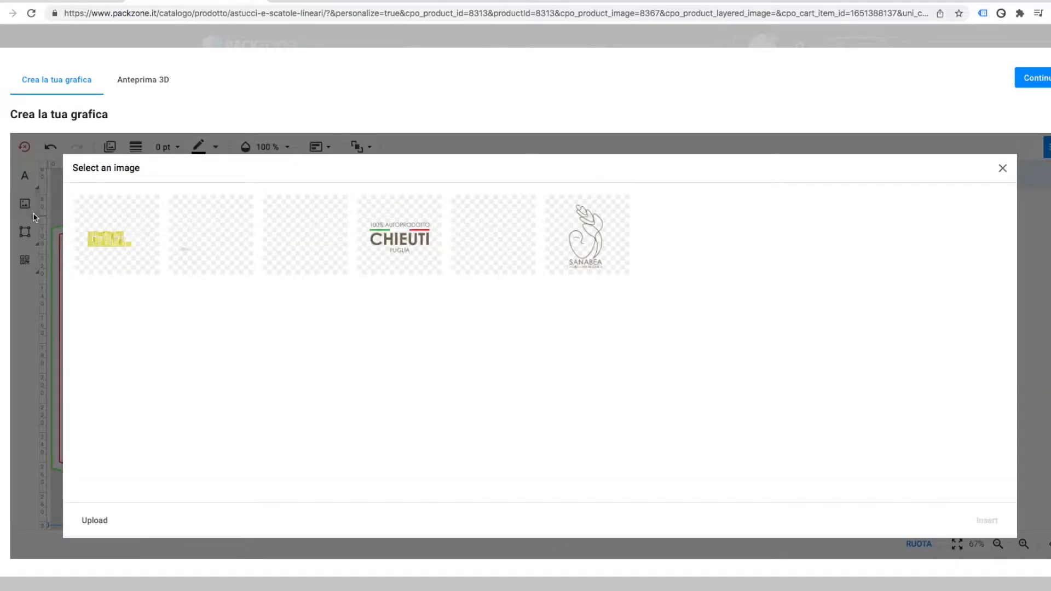
left_click(290, 261)
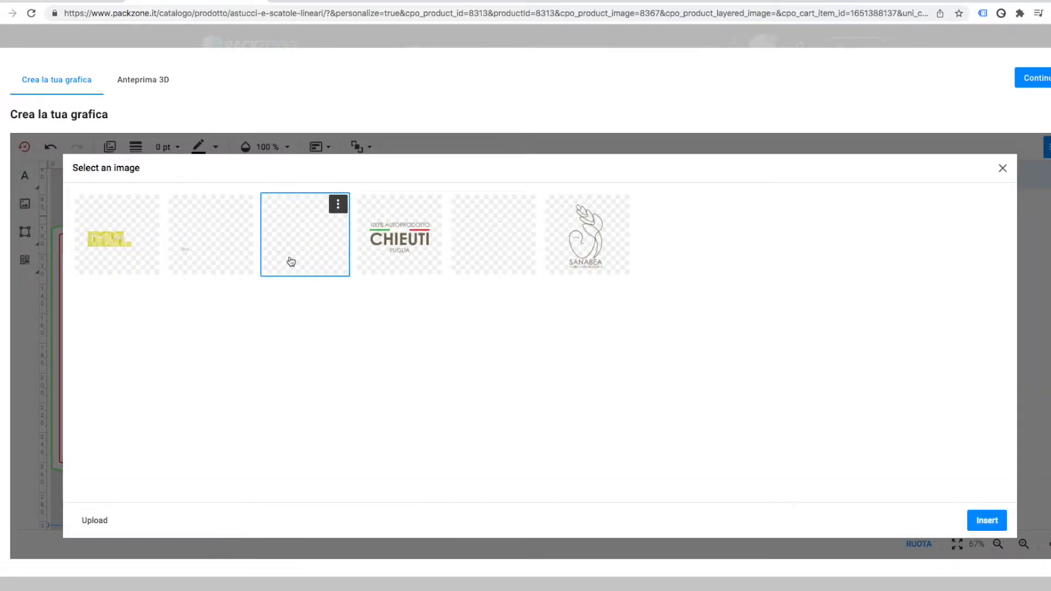
left_click(989, 522)
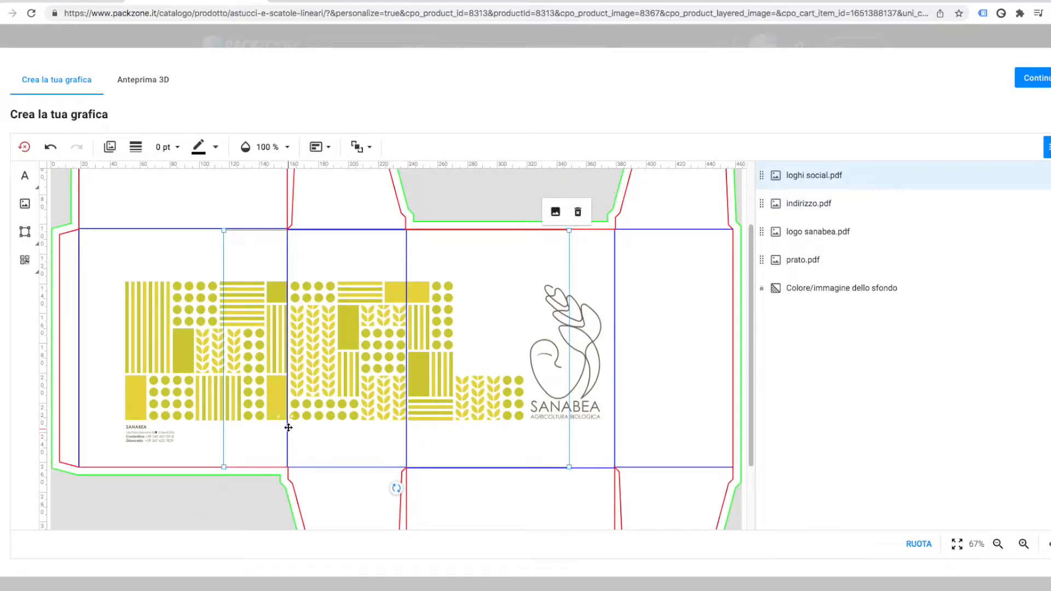
left_click_drag(319, 403, 167, 442)
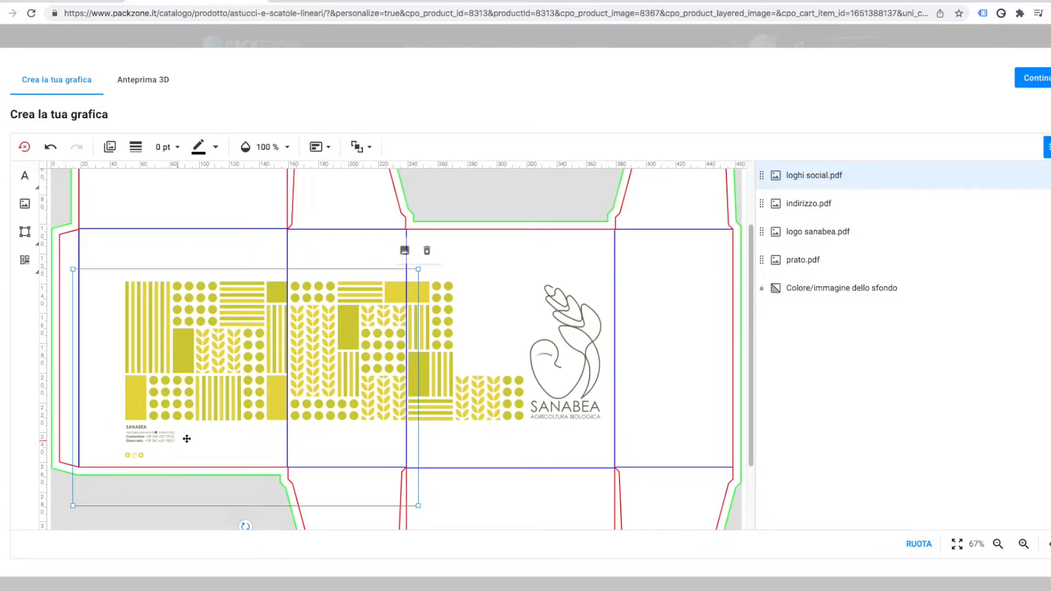
left_click_drag(417, 271, 730, 124)
left_click_drag(181, 425, 152, 454)
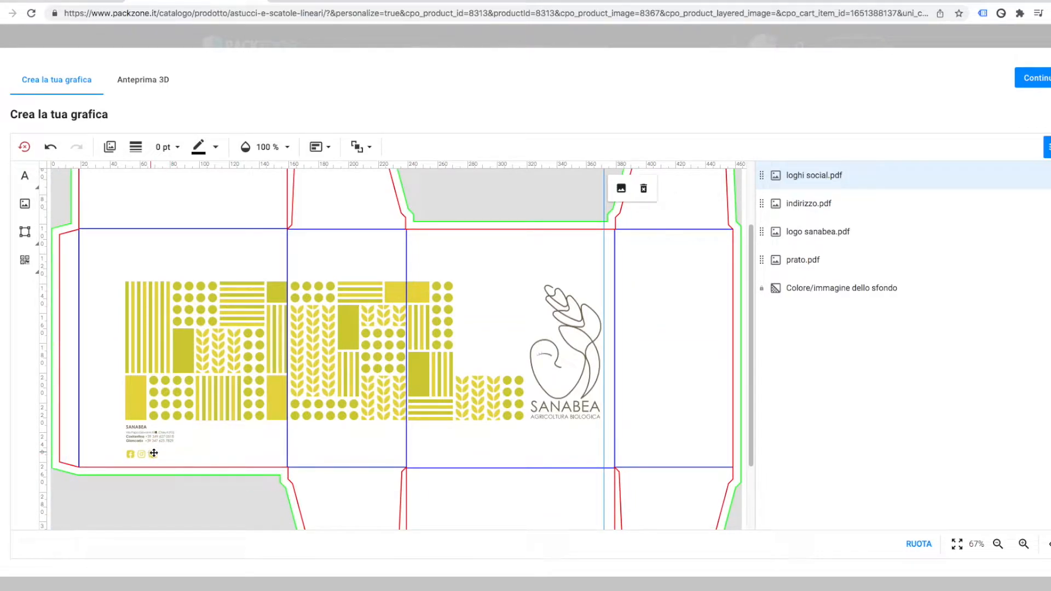
Step: Fine-tune the social icons' position so they line up with the address block's left edge
left_click(1024, 544)
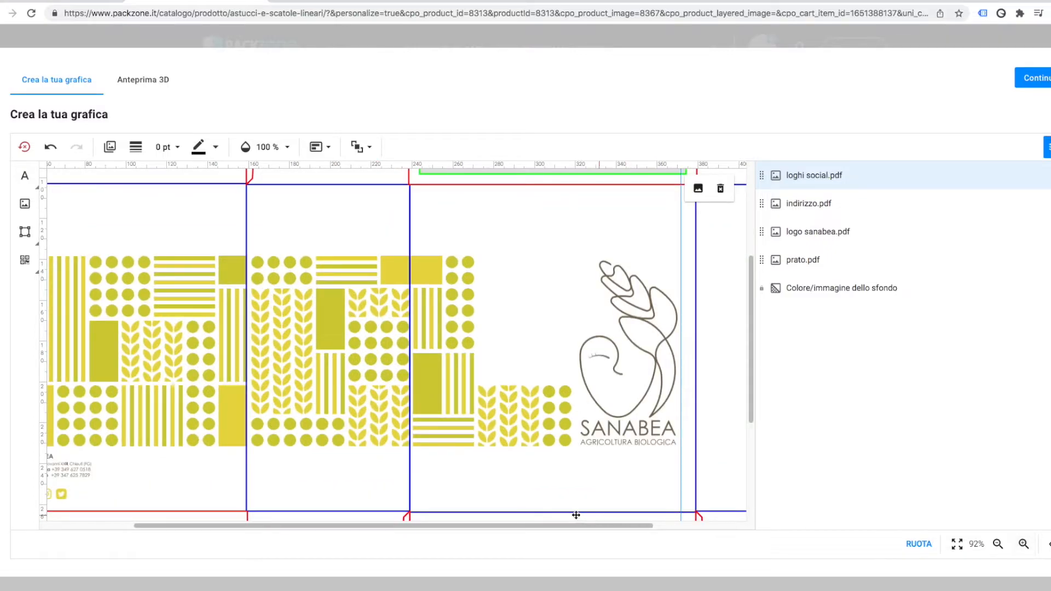
left_click_drag(333, 524, 216, 528)
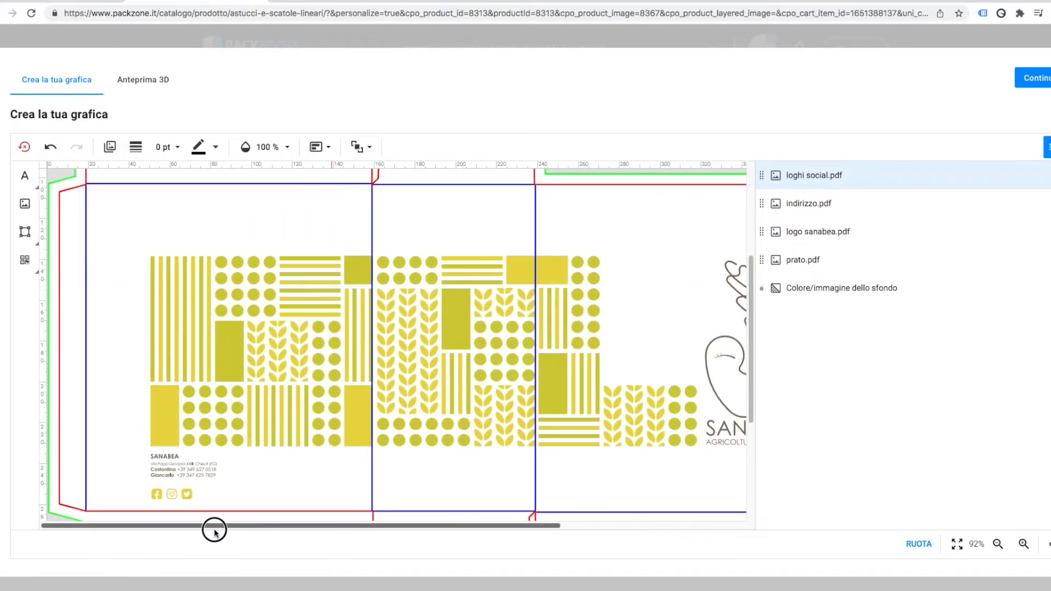
left_click(187, 492)
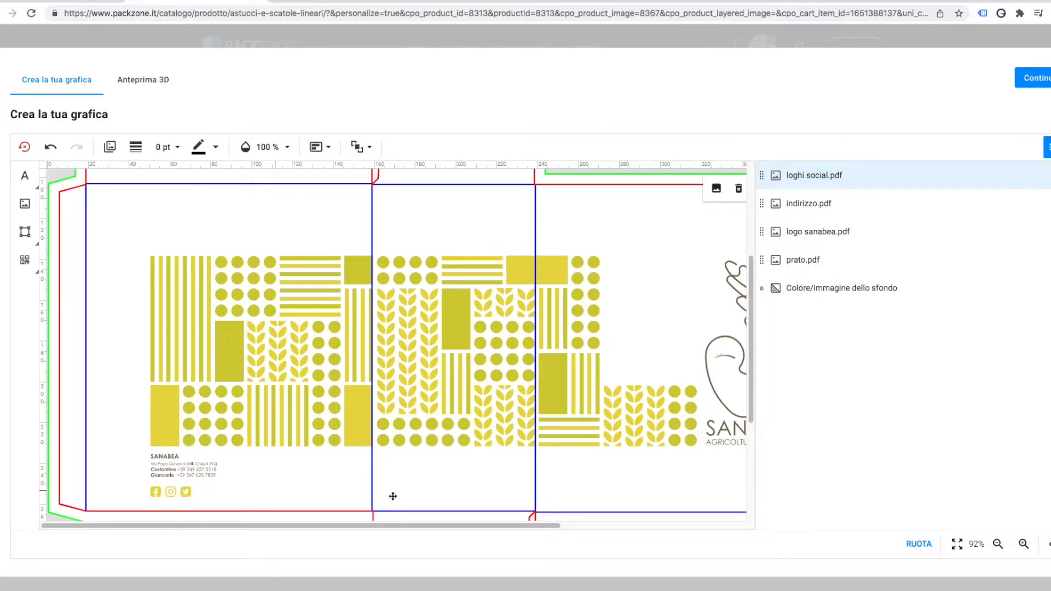
Step: Insert logo chieuti.pdf, scale it down, and place it above the pattern's upper-left corner on the back panel
left_click(998, 545)
left_click(999, 545)
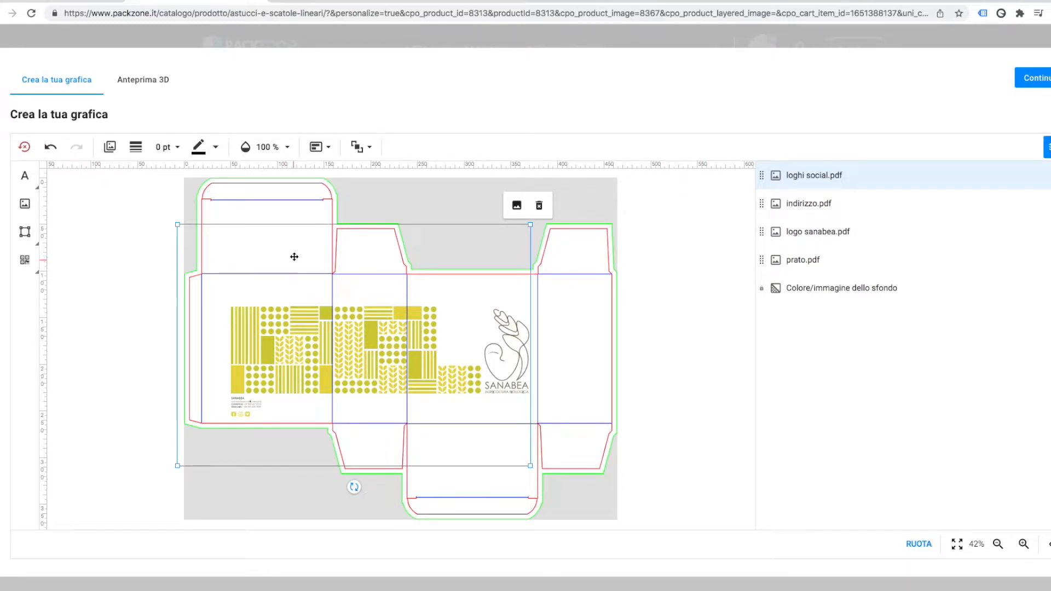
left_click(25, 204)
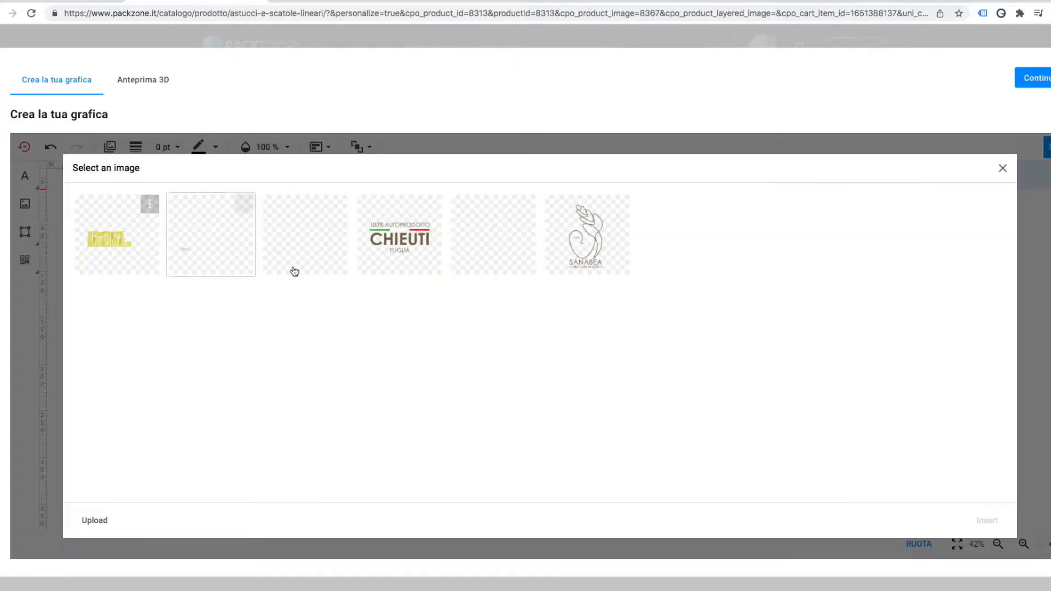
left_click(400, 241)
double_click(402, 244)
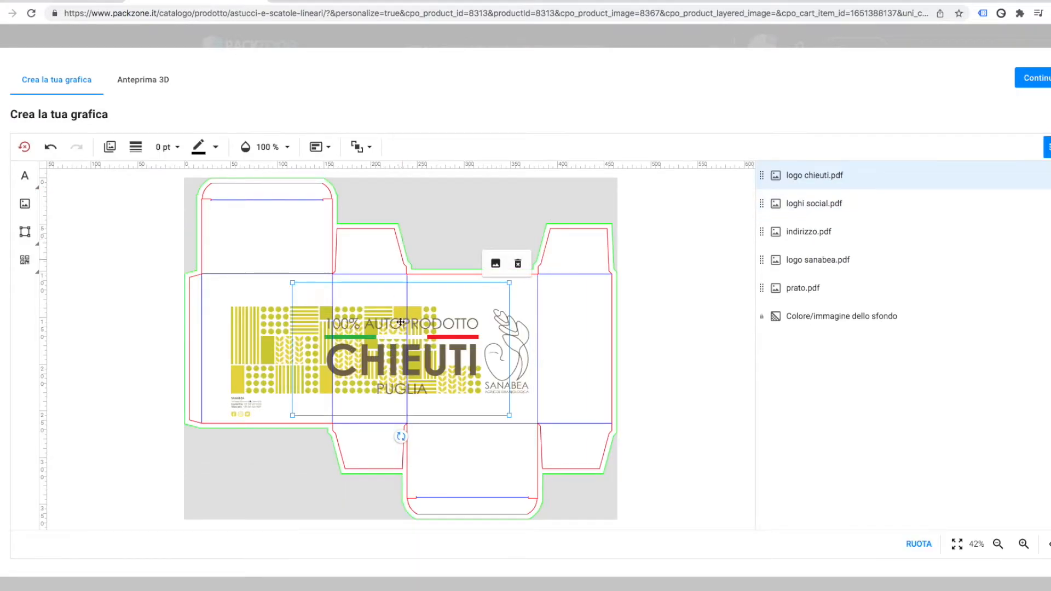
left_click_drag(510, 415, 253, 294)
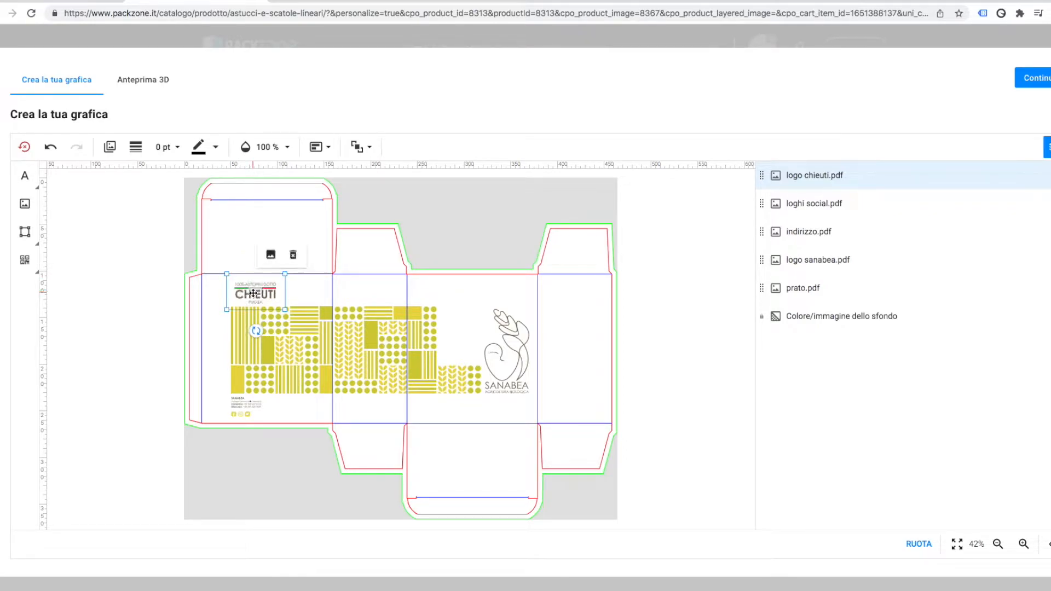
left_click(316, 295)
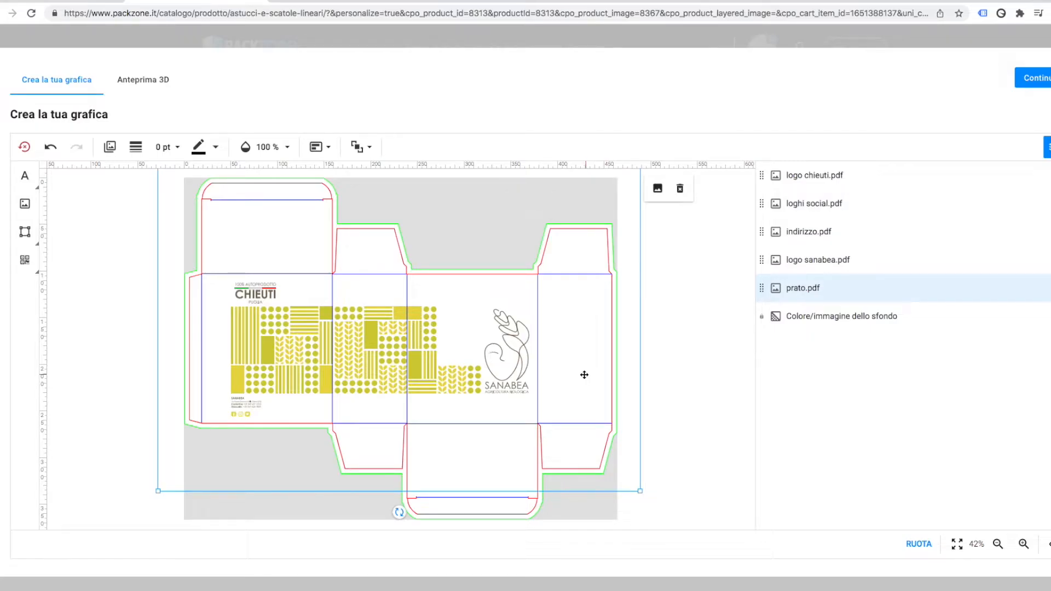
Step: Add a rectangle shape, position it in the middle of the rightmost side panel, and nudge it slightly upward
left_click(25, 231)
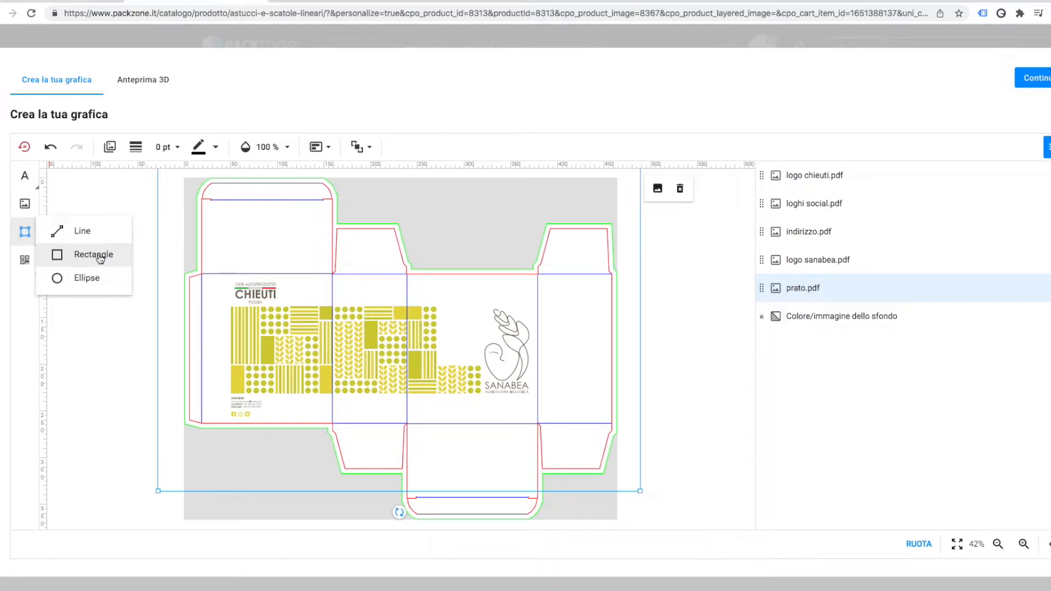
left_click(93, 254)
left_click_drag(387, 356, 579, 374)
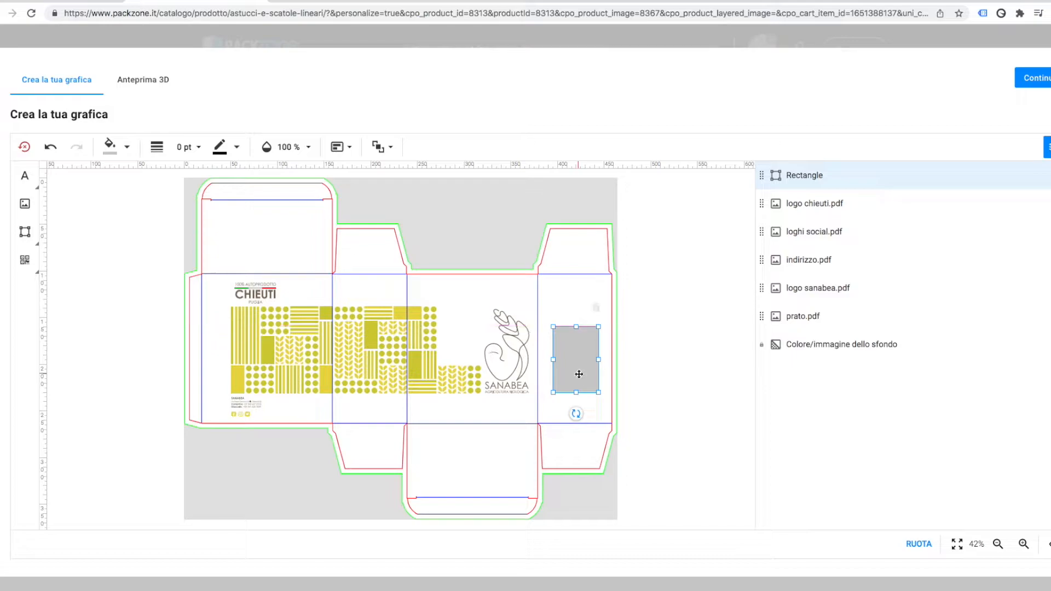
key("Up")
key("Up")
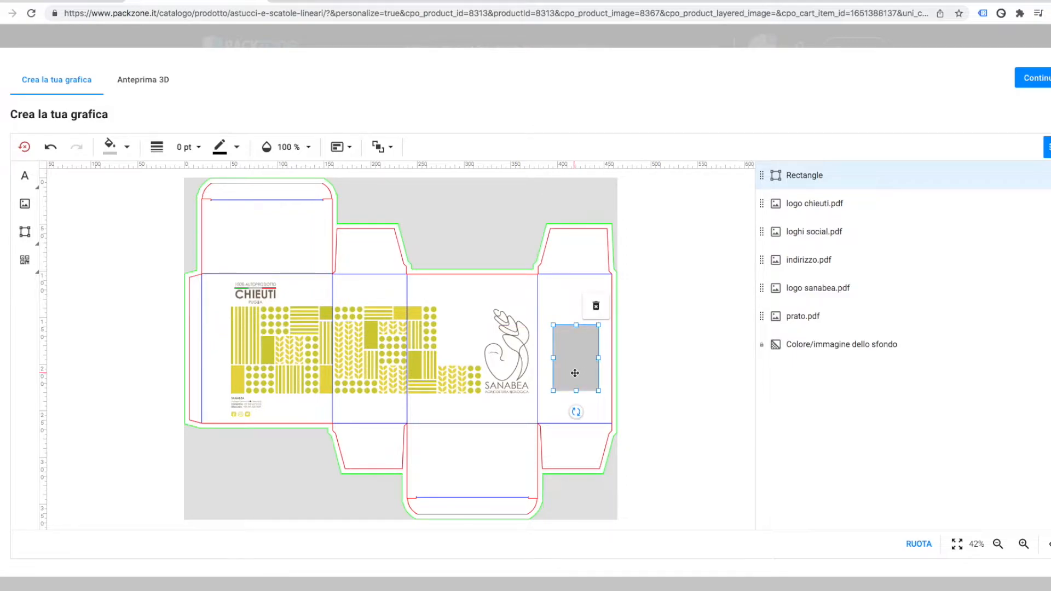
right_click(815, 176)
left_click(806, 174)
left_click(646, 316)
left_click(570, 359)
Step: Add a single-line text object and place it above the grey rectangle on the rightmost side panel
left_click(25, 176)
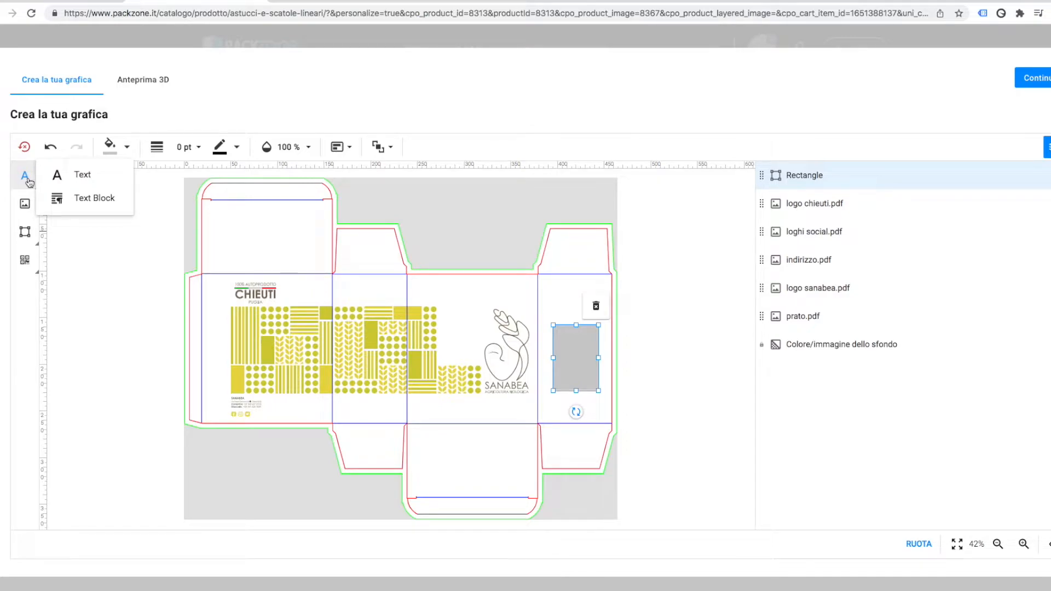
left_click(80, 178)
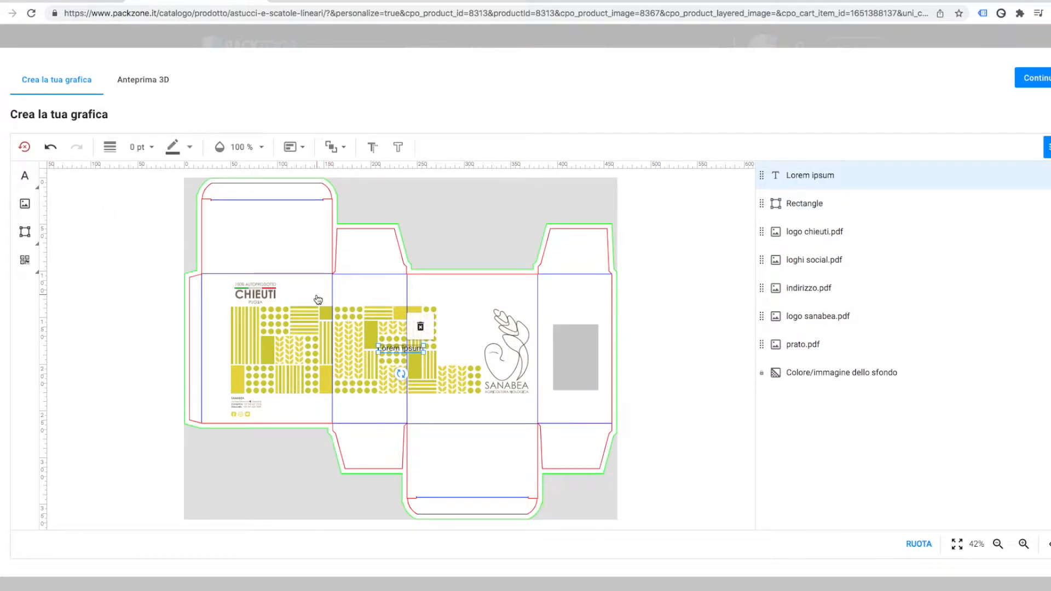
left_click_drag(387, 350, 570, 293)
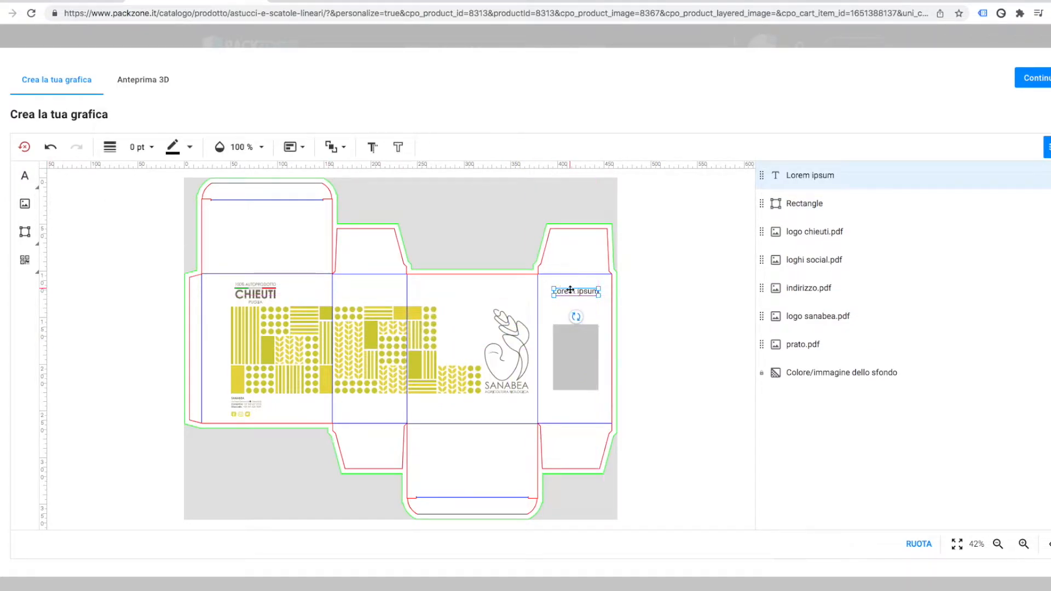
left_click(570, 294)
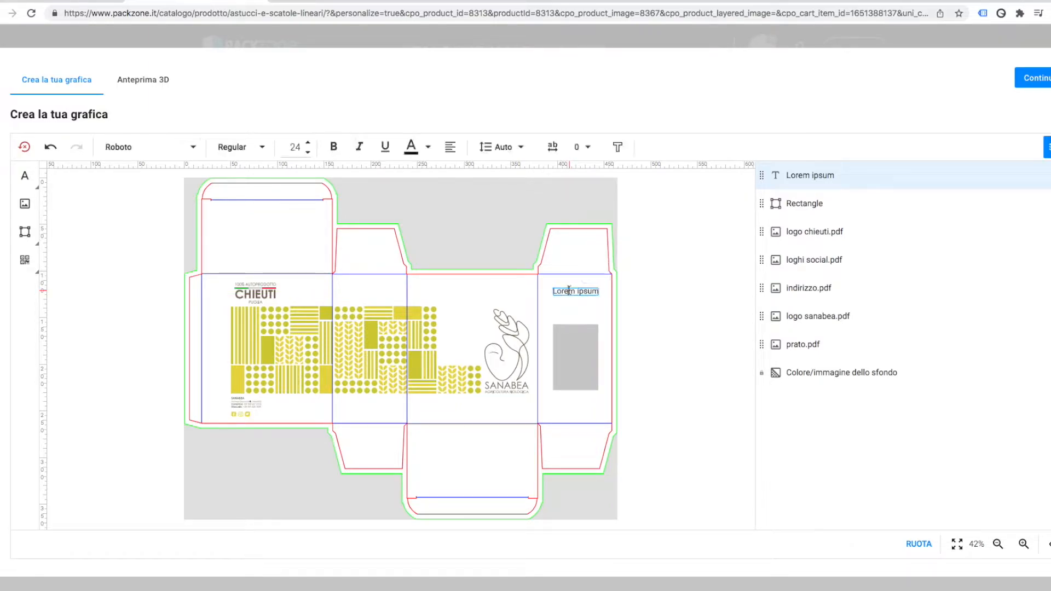
double_click(570, 290)
left_click(558, 291)
mouse_move(554, 291)
left_mouse_down()
mouse_move(575, 293)
mouse_move(547, 296)
left_mouse_up()
left_click(581, 296)
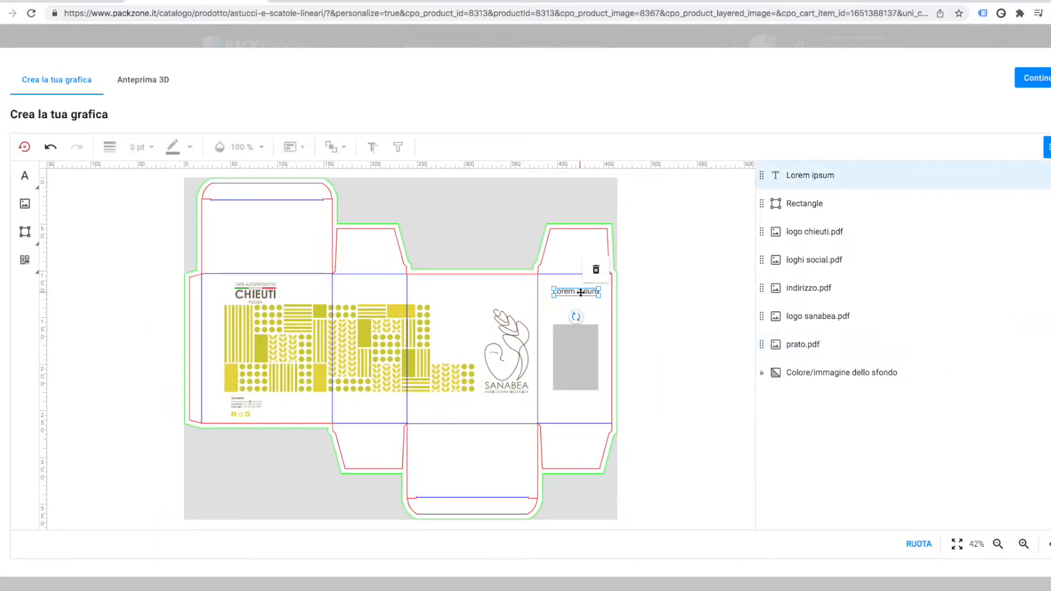
left_click(579, 292)
key("ctrl+a")
type("w")
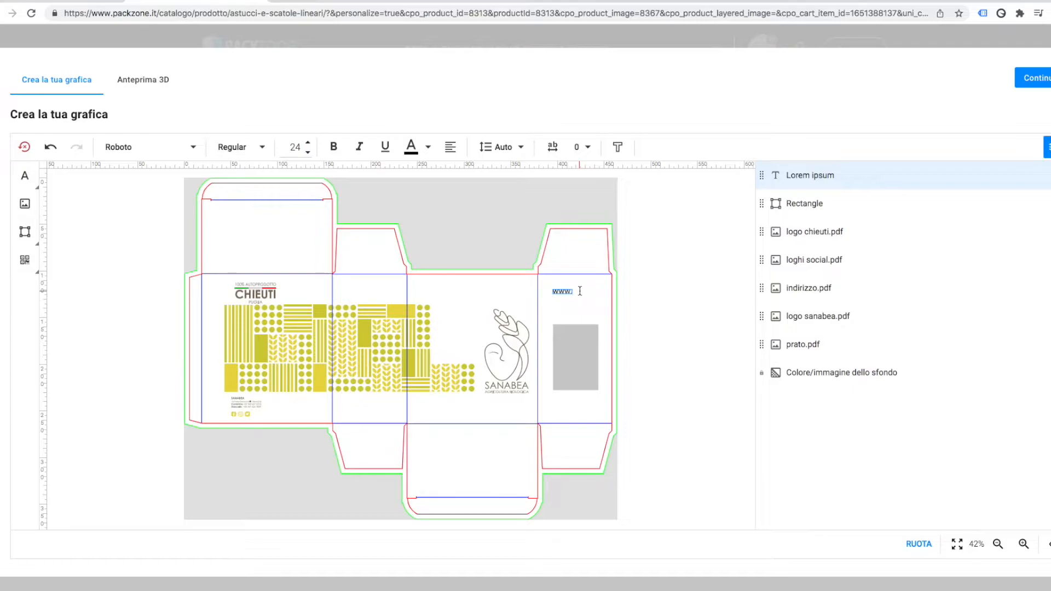
type("ww.sanabea.it")
left_click(140, 151)
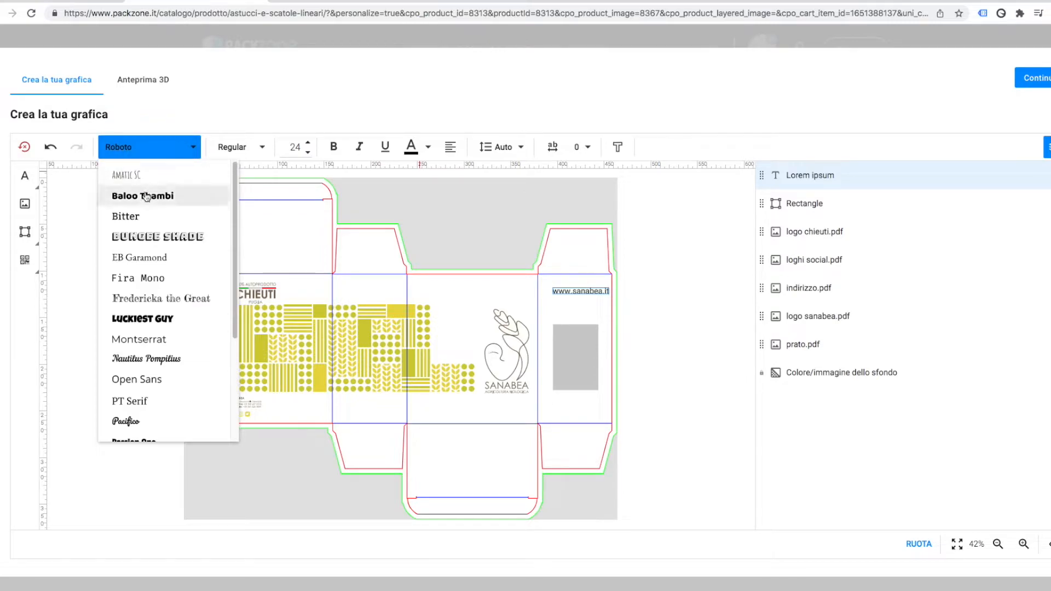
key("Escape")
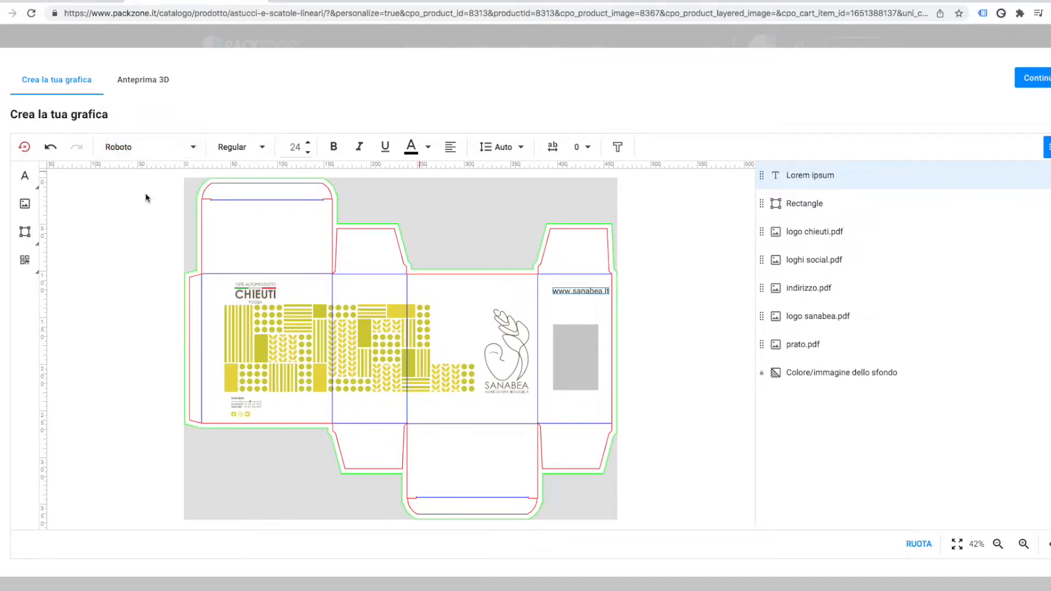
left_click(141, 150)
left_click(154, 218)
double_click(573, 290)
left_click(153, 146)
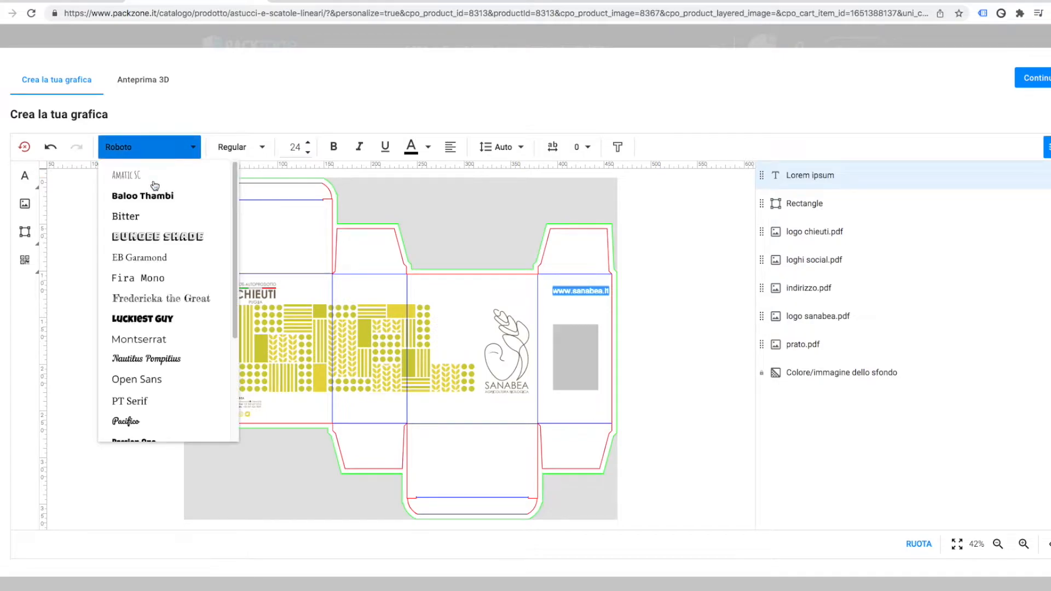
left_click(156, 197)
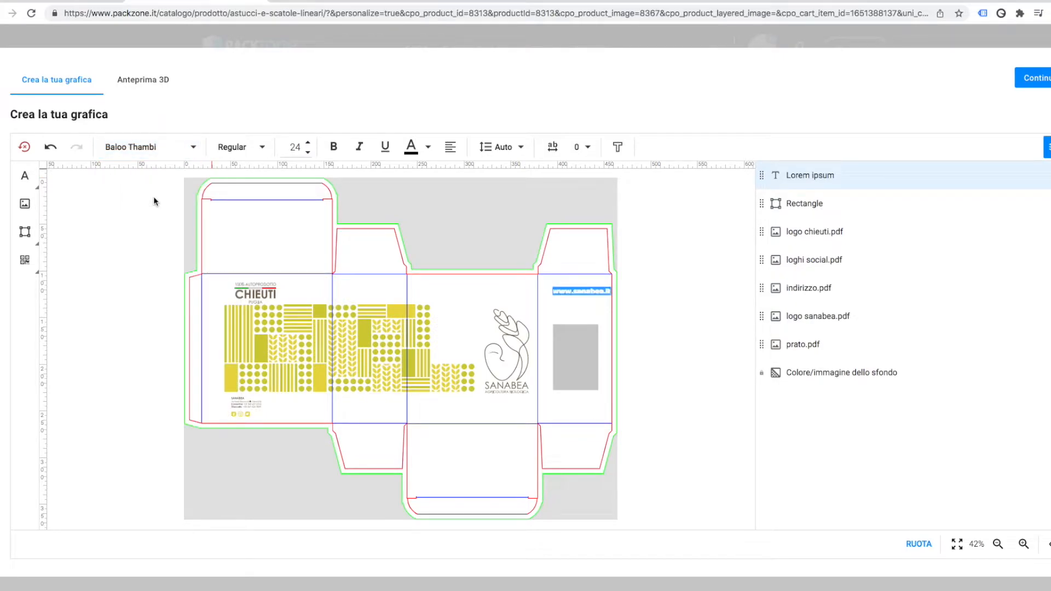
left_click(145, 147)
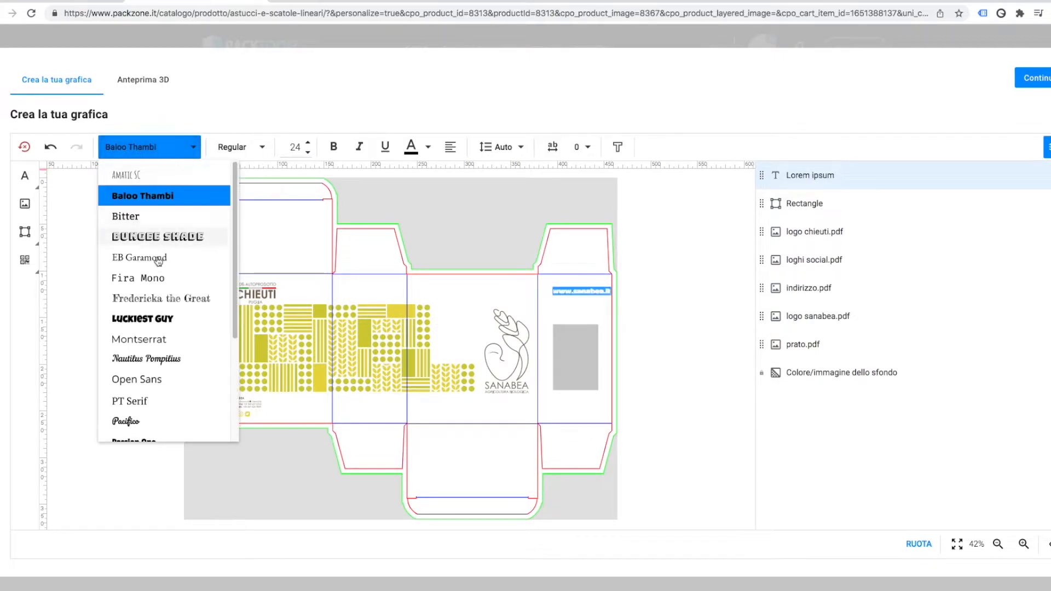
left_click(159, 336)
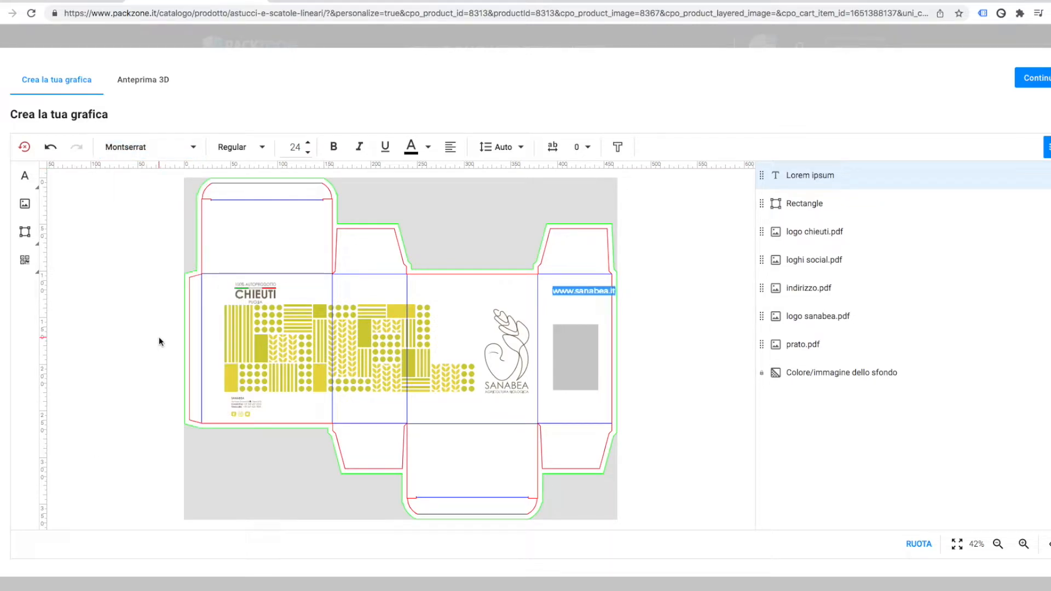
left_click(594, 307)
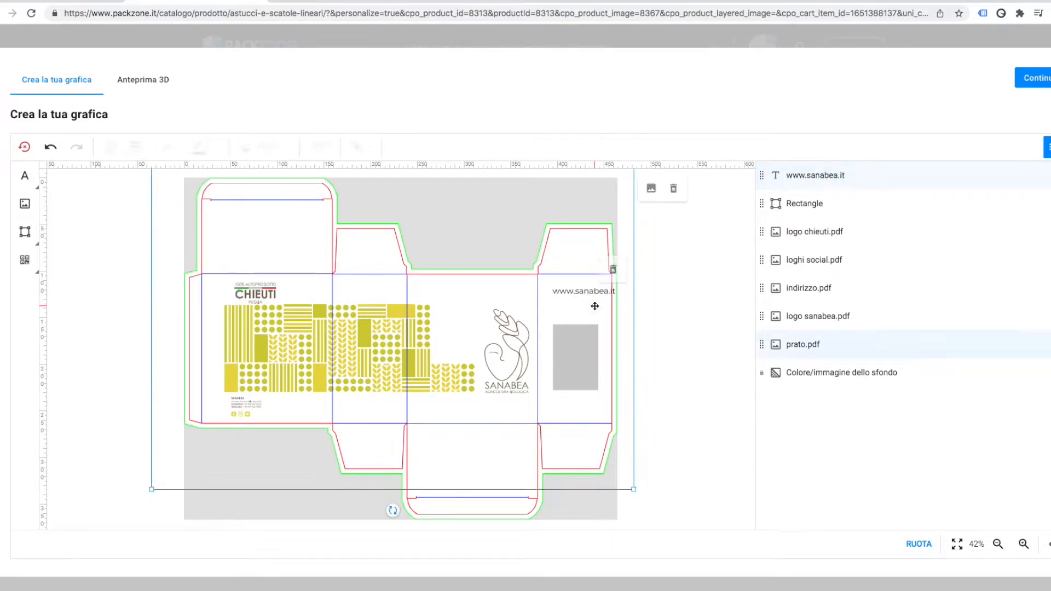
left_click_drag(597, 297, 589, 299)
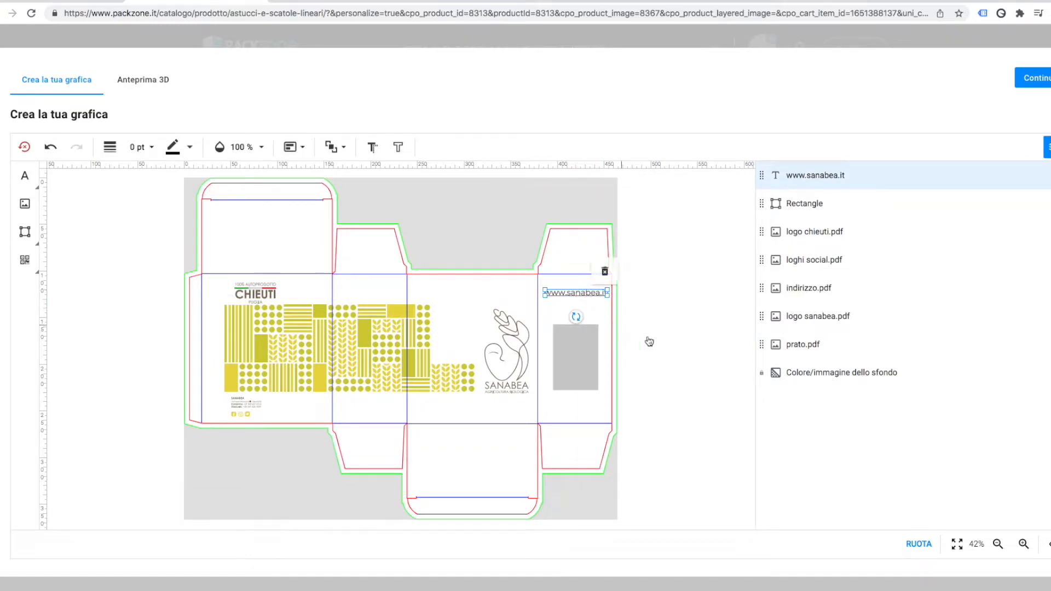
left_click(1024, 543)
left_click(1024, 544)
left_click_drag(627, 523, 718, 508)
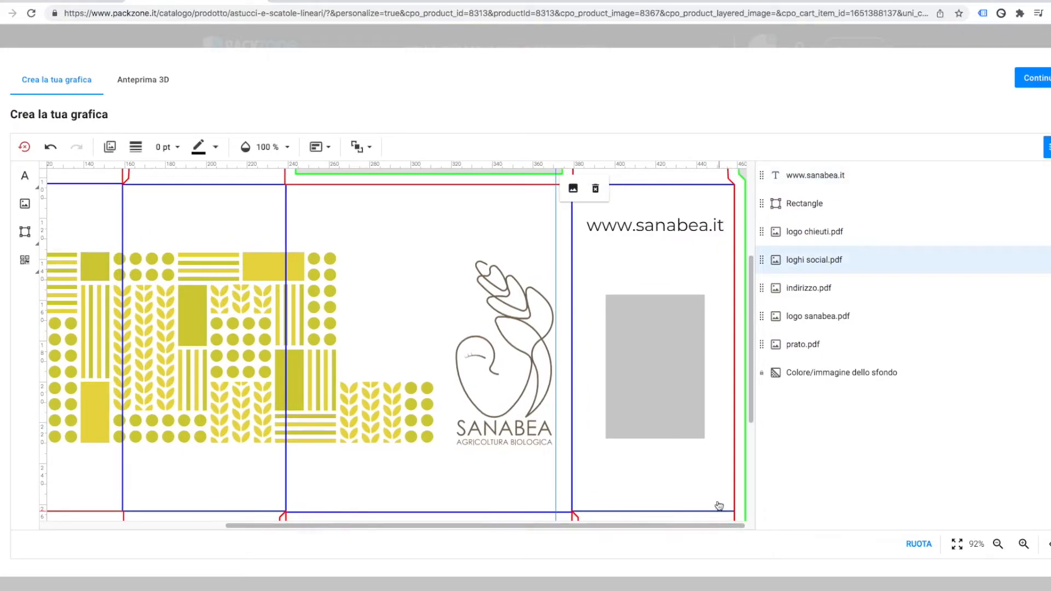
left_click(666, 222)
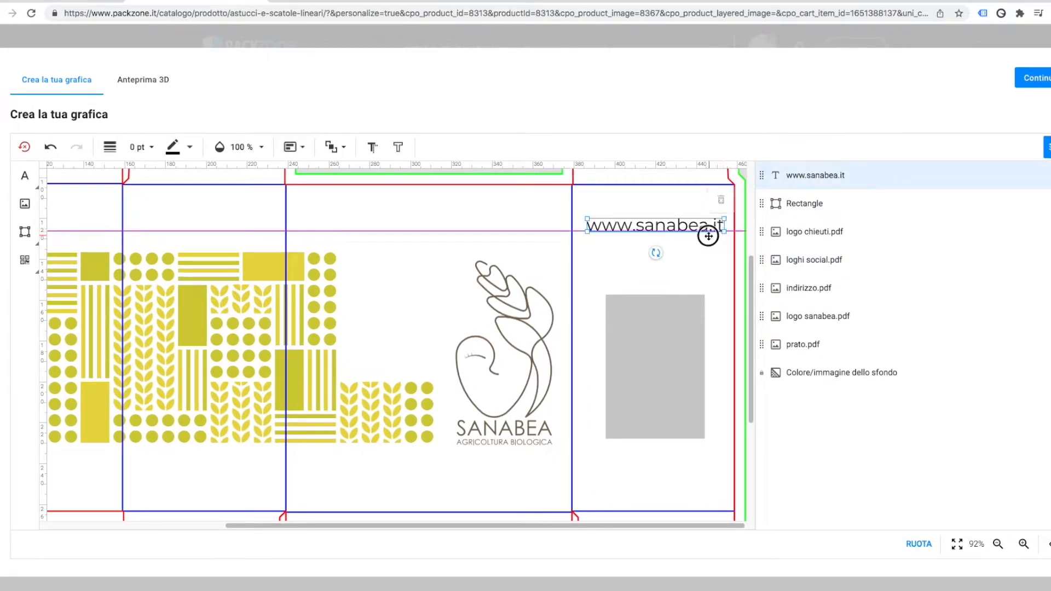
left_click_drag(588, 231, 636, 225)
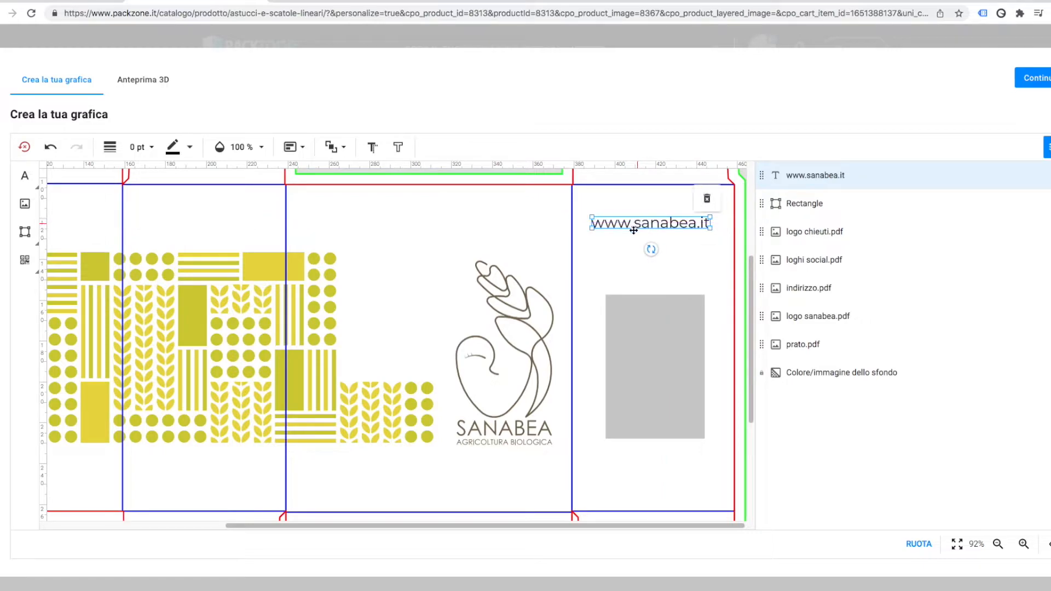
left_click(421, 400)
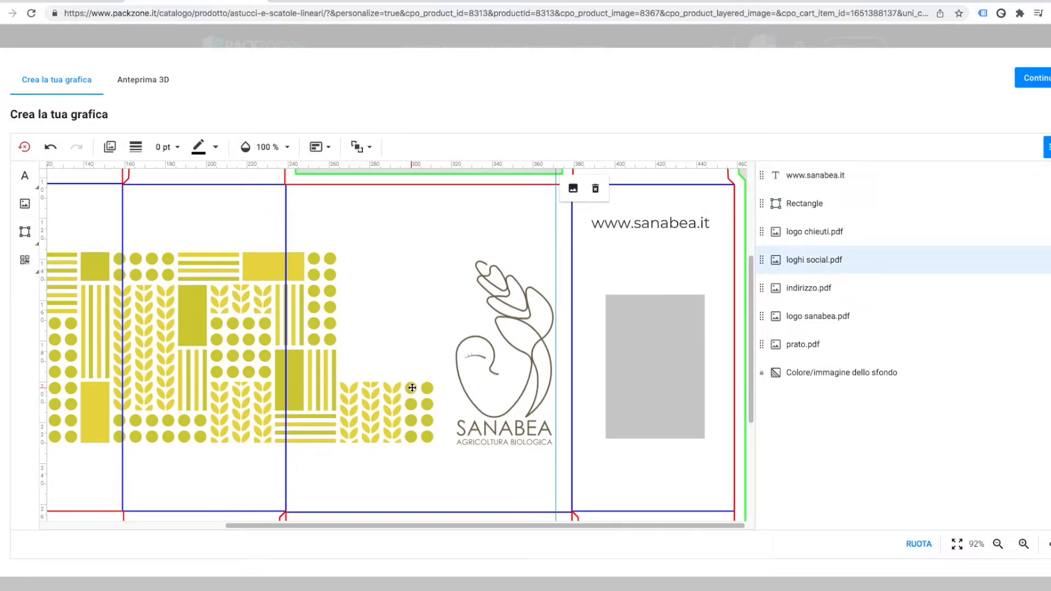
right_click(814, 261)
key("Escape")
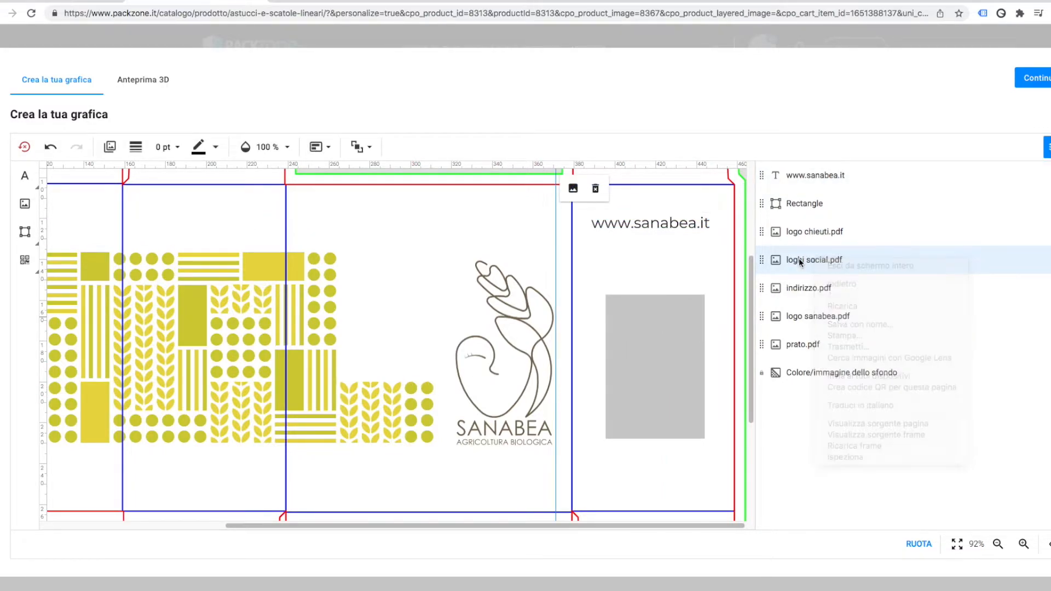
left_click(1050, 260)
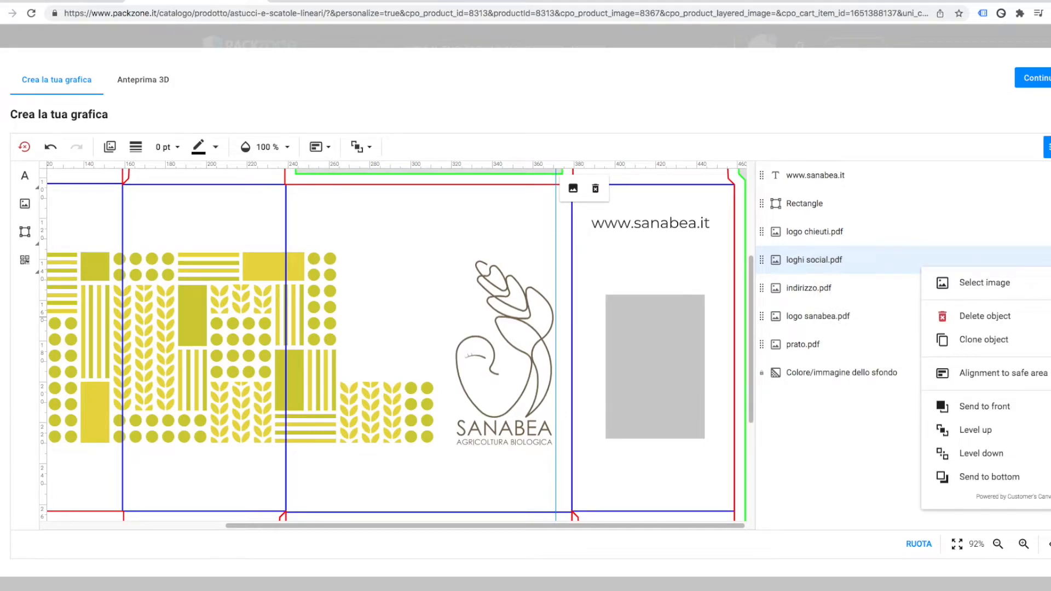
left_click(993, 342)
left_click_drag(259, 348, 673, 329)
left_click_drag(378, 347, 588, 417)
left_click_drag(422, 442, 326, 428)
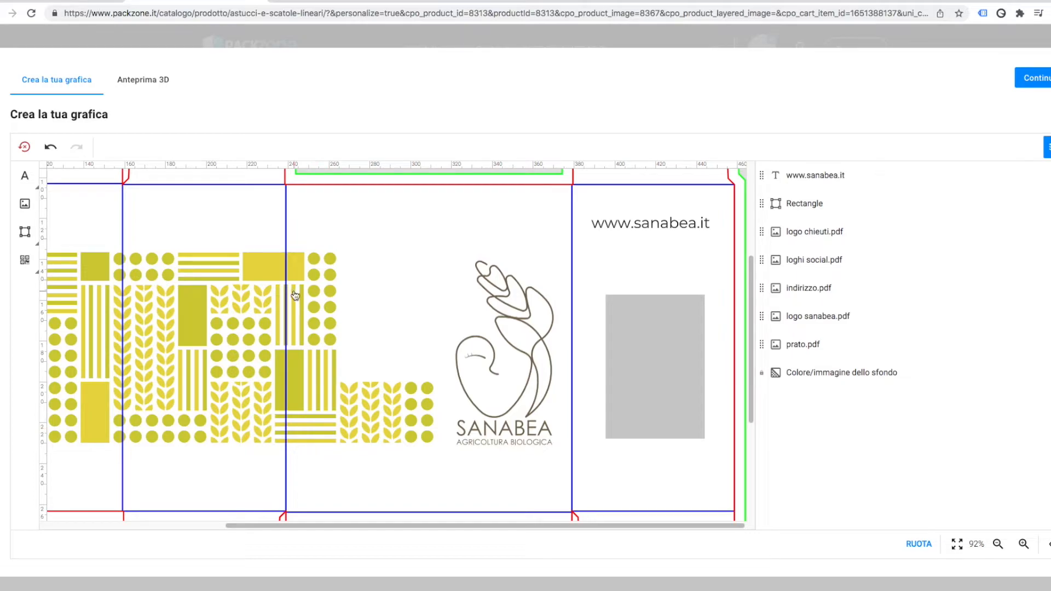
left_click(263, 267)
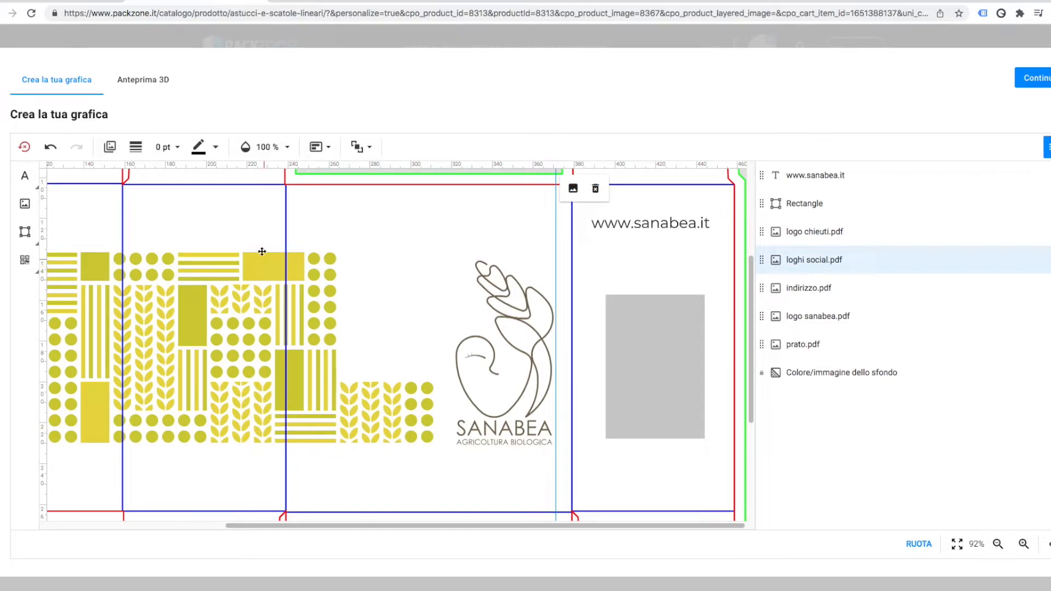
left_click(25, 203)
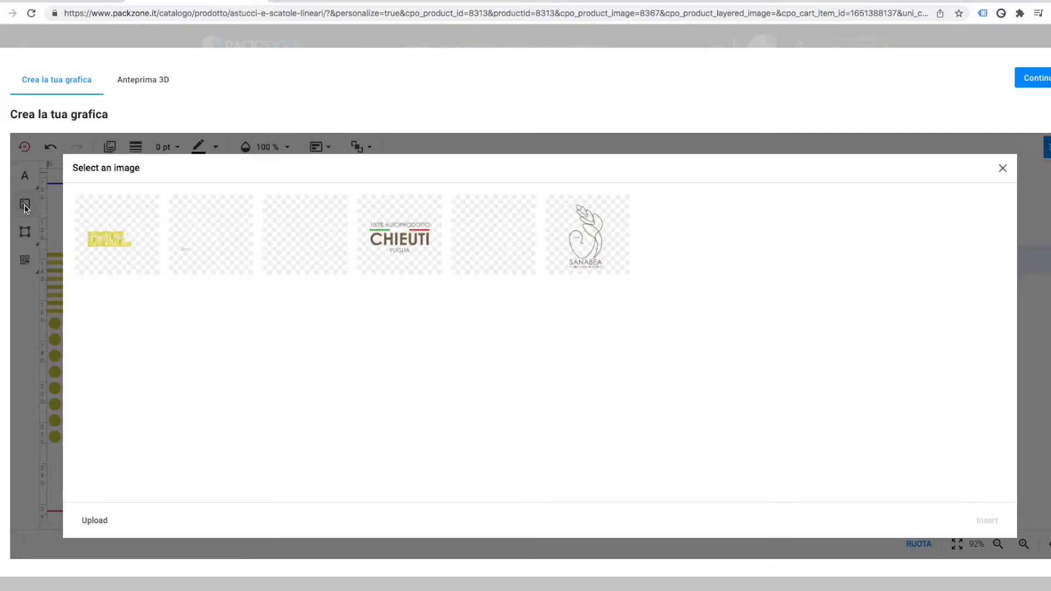
double_click(108, 264)
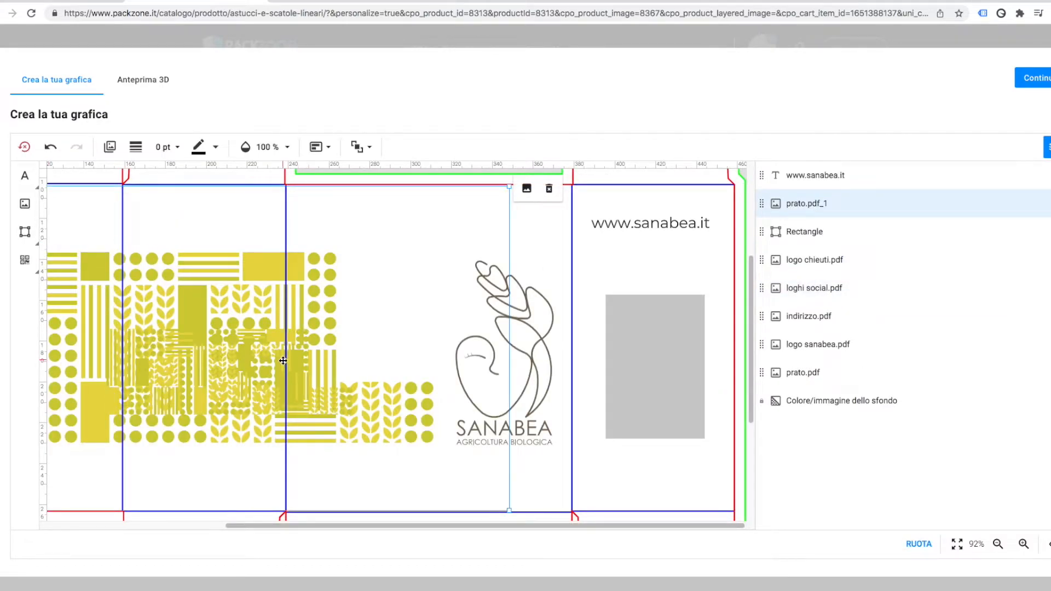
left_click_drag(250, 361, 658, 282)
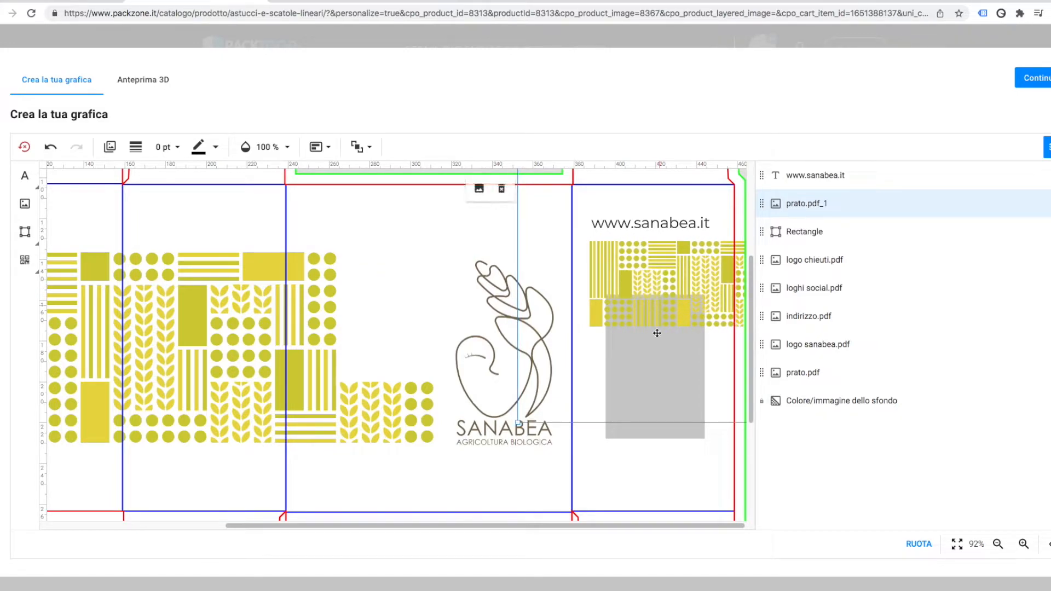
left_click(596, 519)
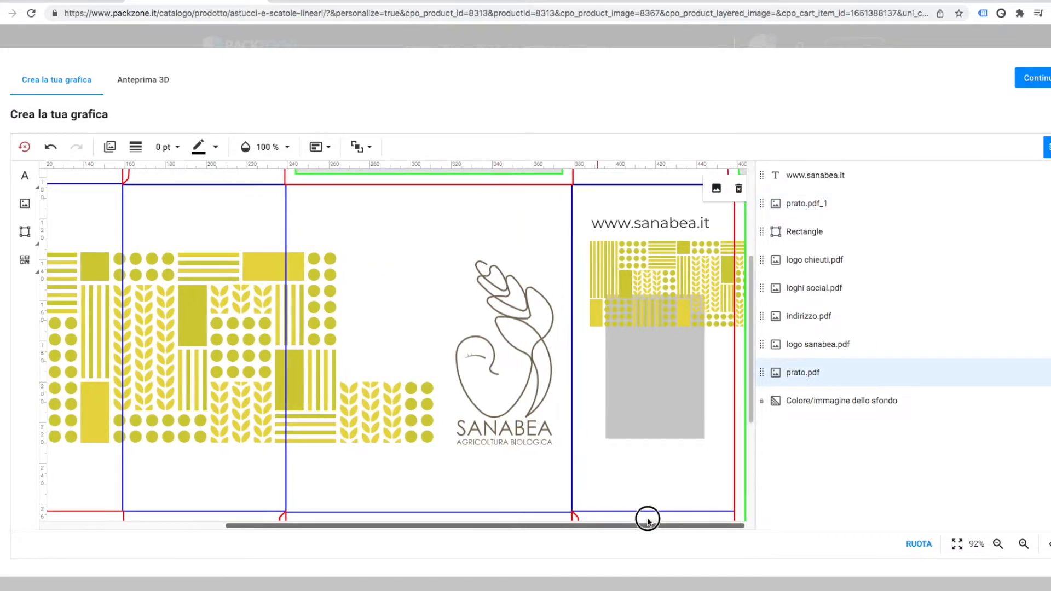
Step: Add a second rectangle, widen it past the rightmost panel's edge, and shorten it so it covers the lower part of the new pattern
left_click(25, 232)
left_click(92, 255)
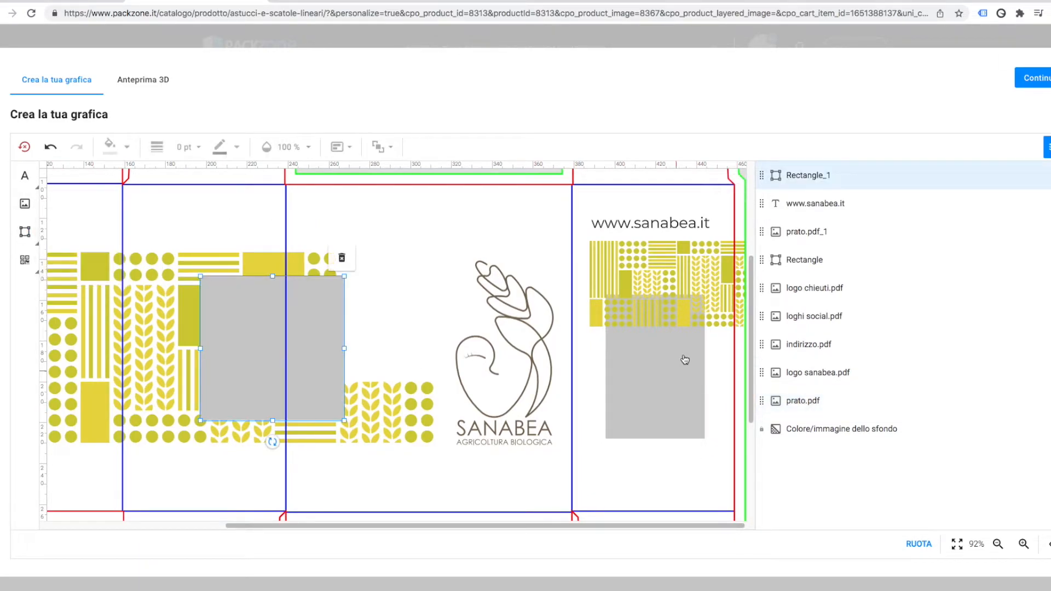
left_click_drag(251, 328, 637, 312)
left_click_drag(728, 333, 806, 333)
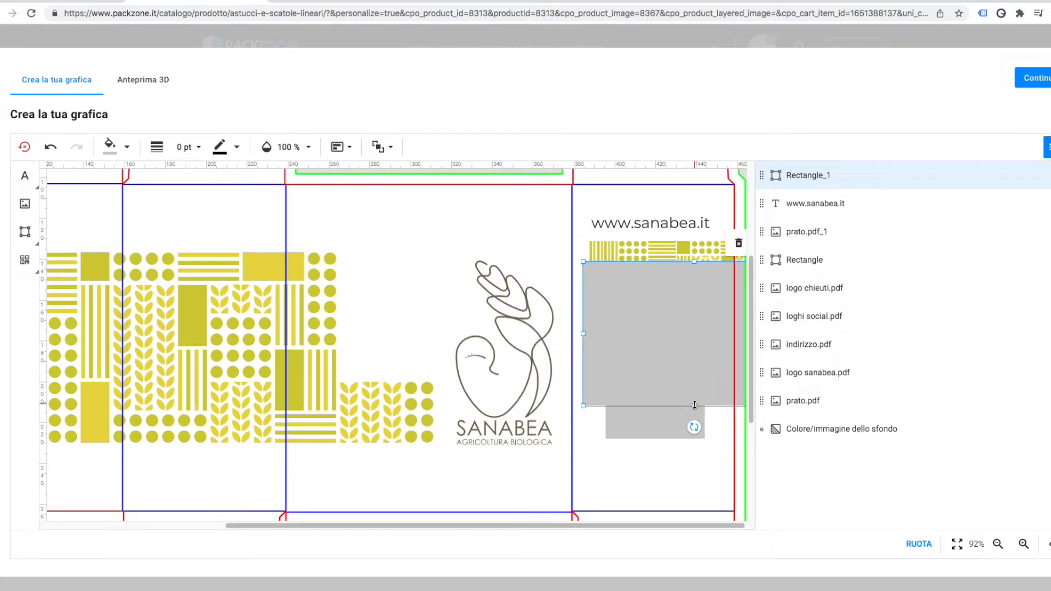
left_click_drag(694, 404, 686, 334)
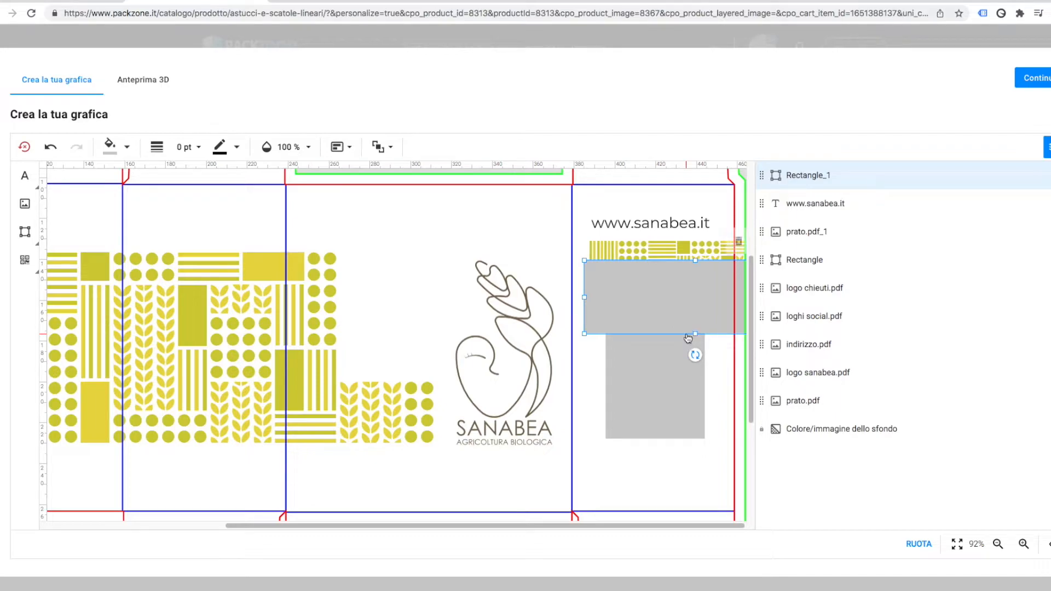
Step: Fill the covering rectangle with white and raise its lower edge slightly
left_click(119, 153)
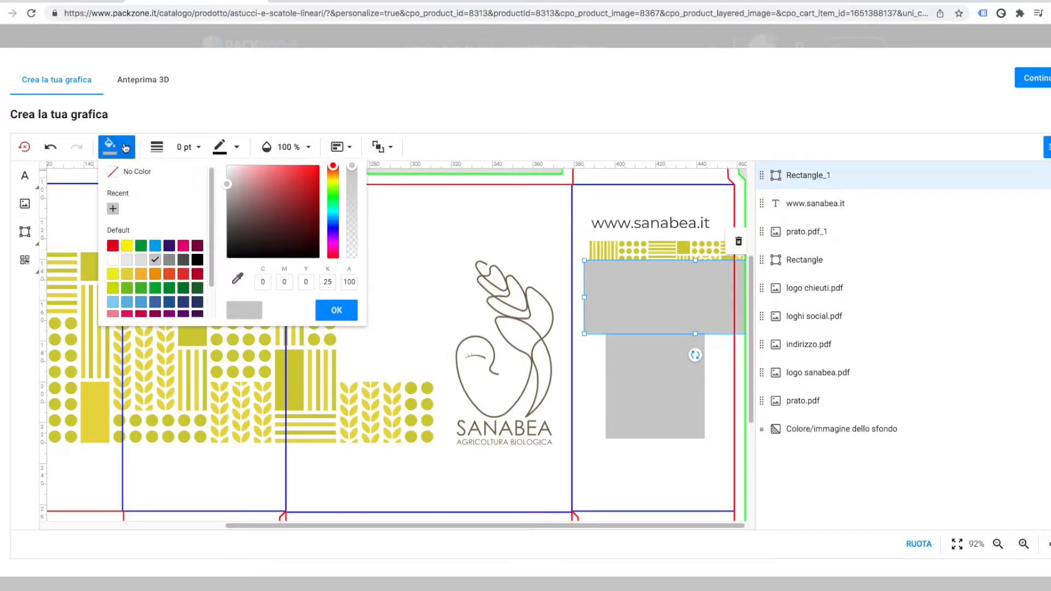
left_click(114, 260)
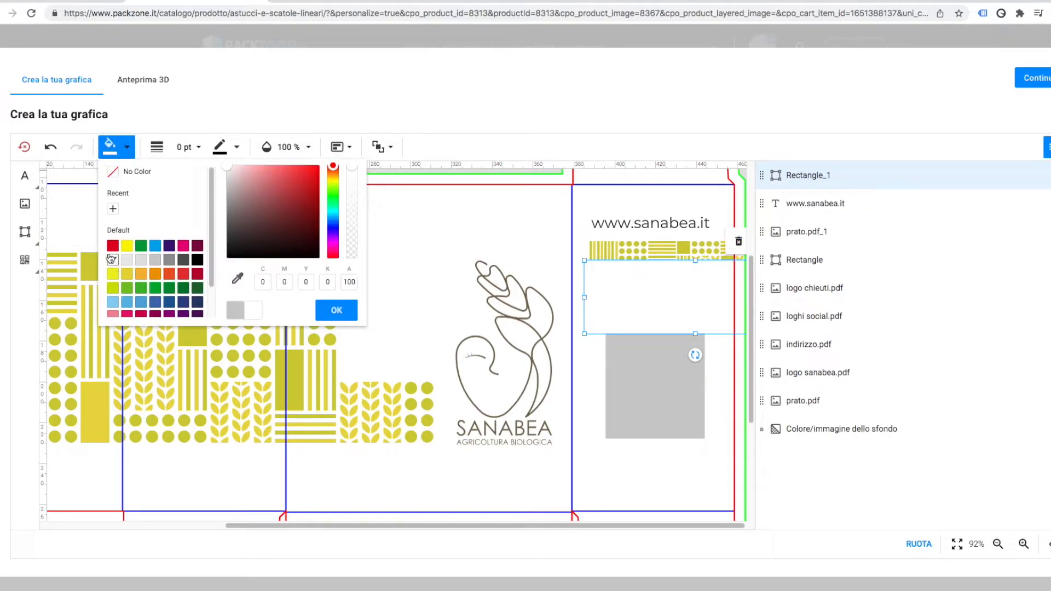
mouse_move(696, 335)
left_mouse_down()
mouse_move(695, 295)
mouse_move(696, 330)
left_mouse_up()
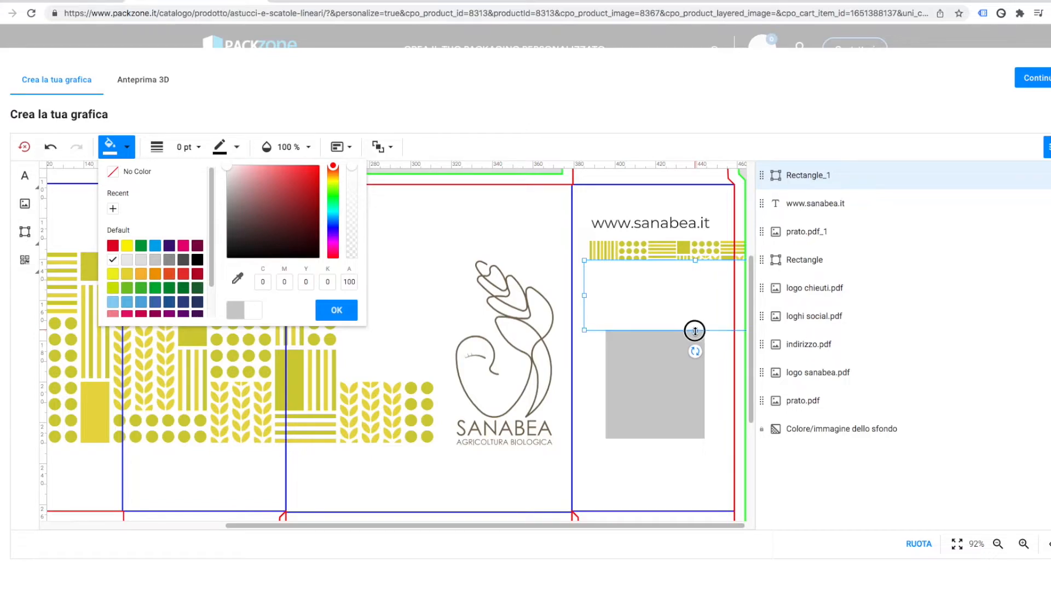
Step: Bring the original grey rectangle to the front of the layer order, above the white rectangle
left_click(665, 375)
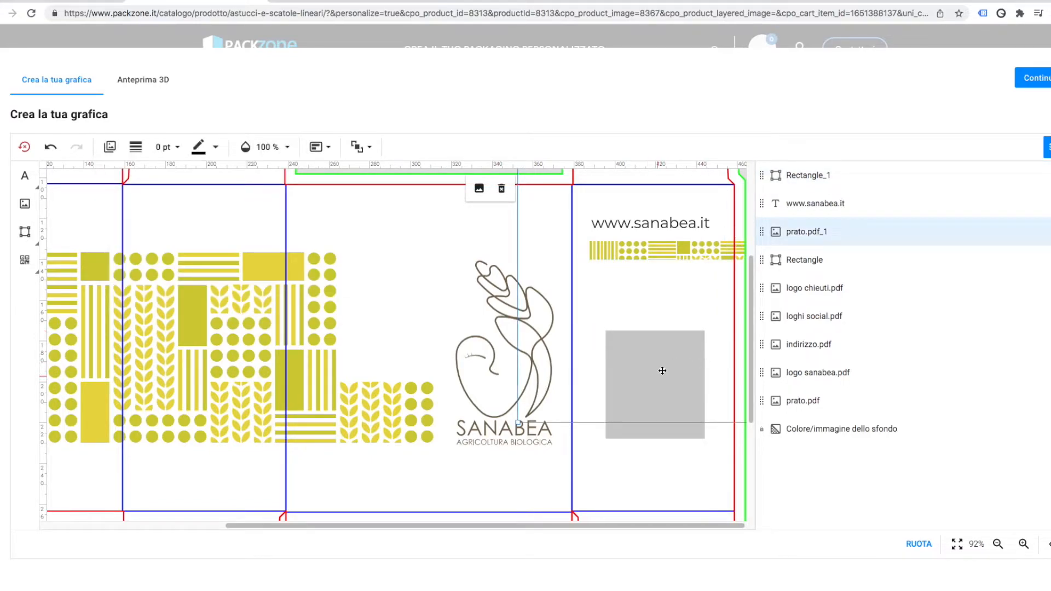
left_click(652, 439)
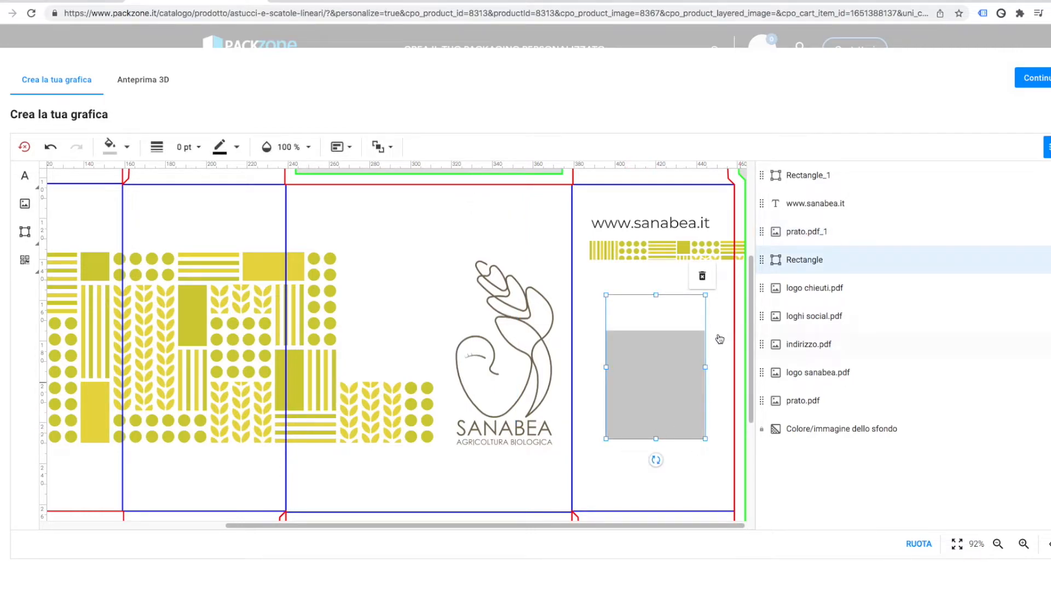
left_click_drag(761, 263, 765, 173)
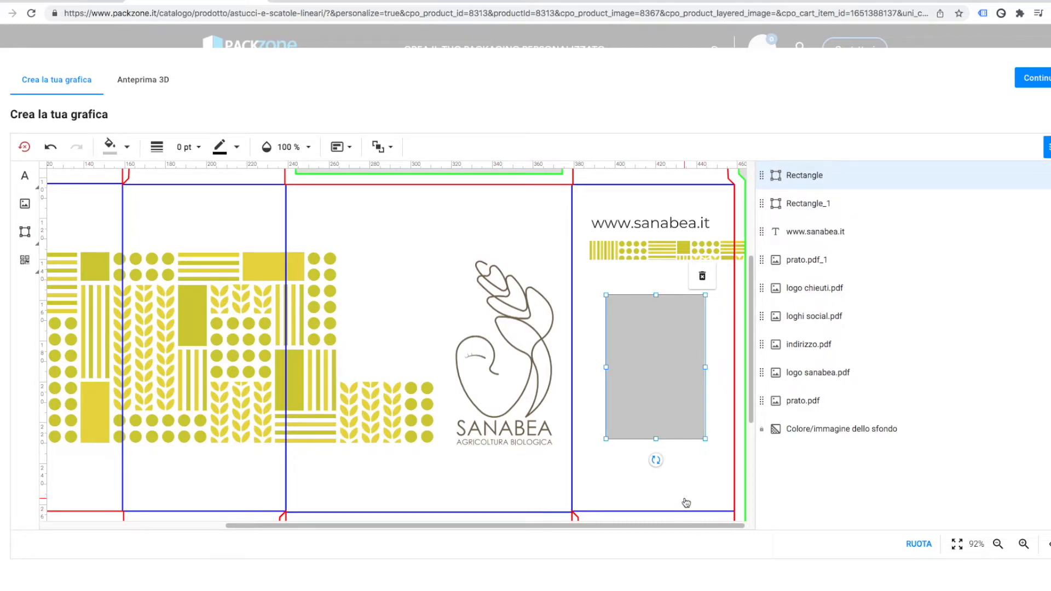
left_click(539, 504)
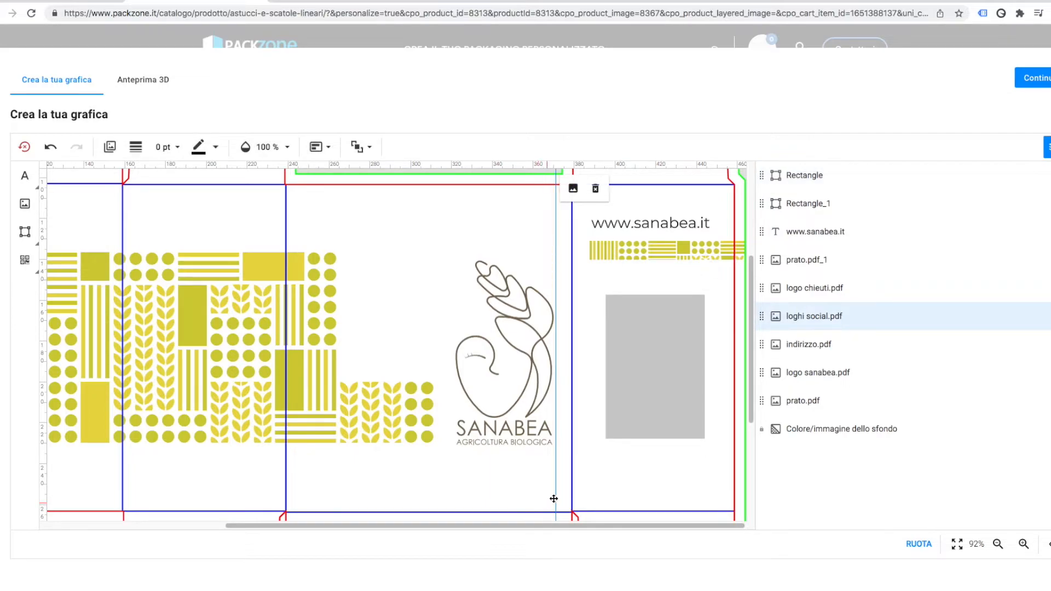
left_click(634, 252)
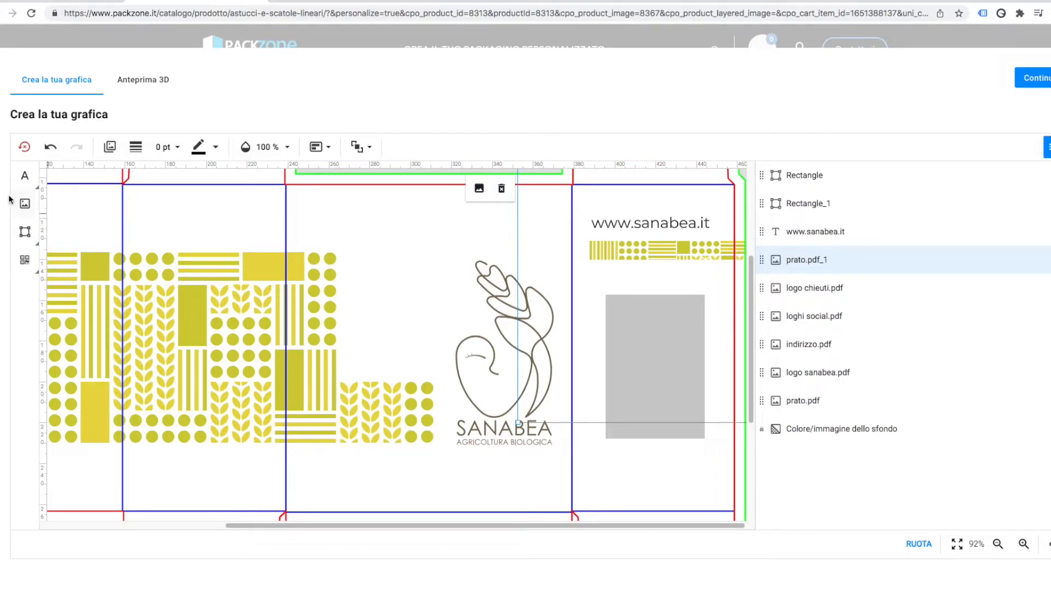
left_click(598, 294)
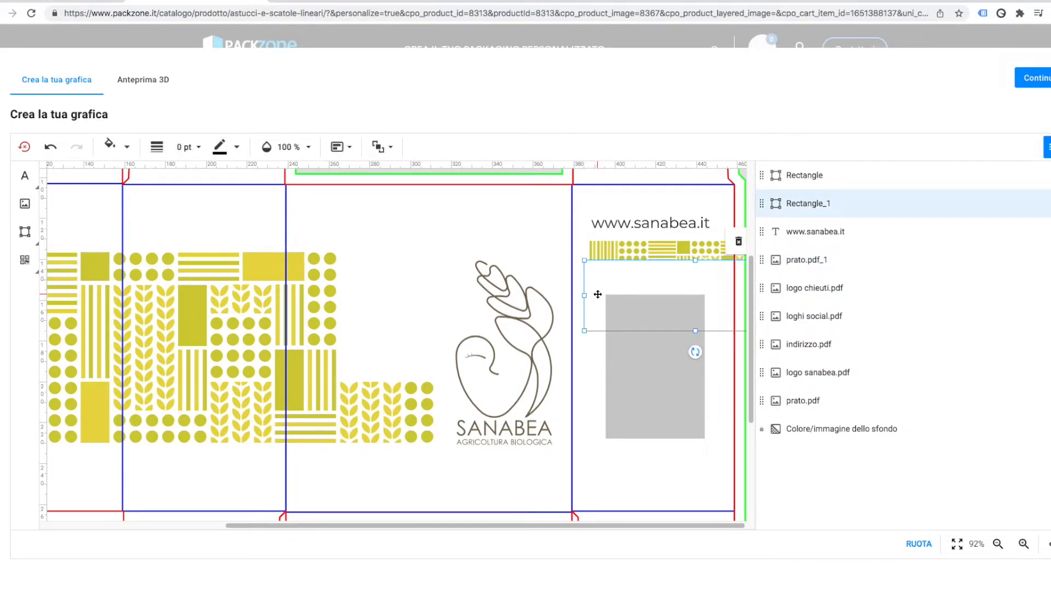
right_click(1039, 208)
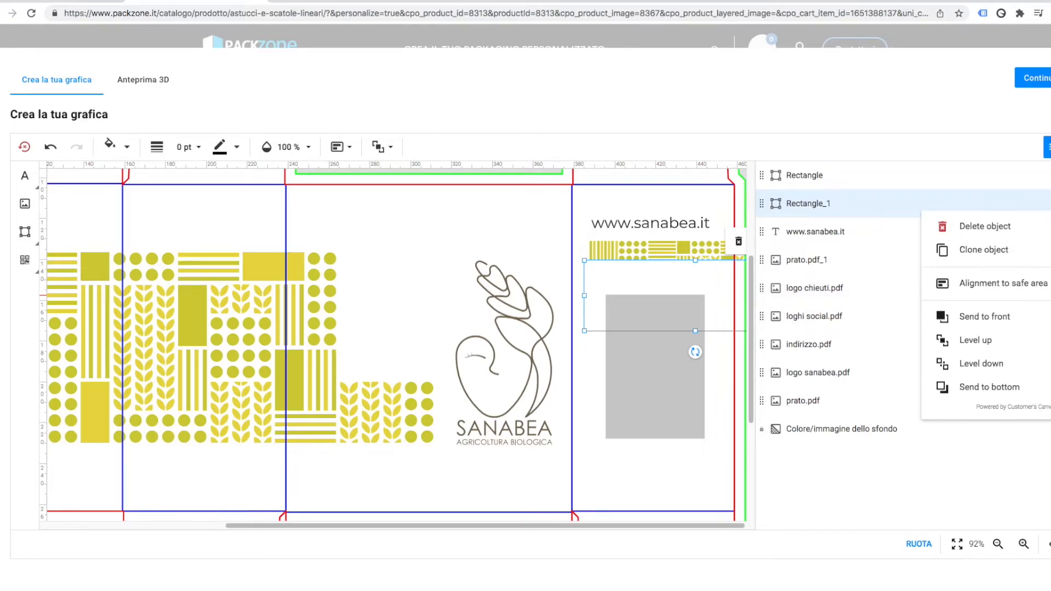
left_click(1005, 251)
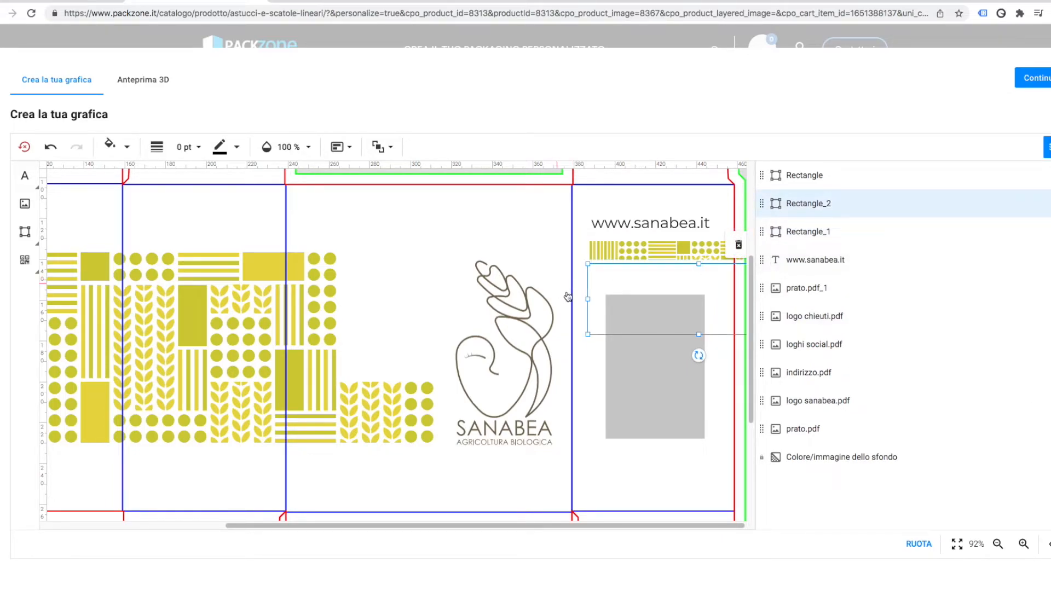
left_click_drag(598, 285, 722, 244)
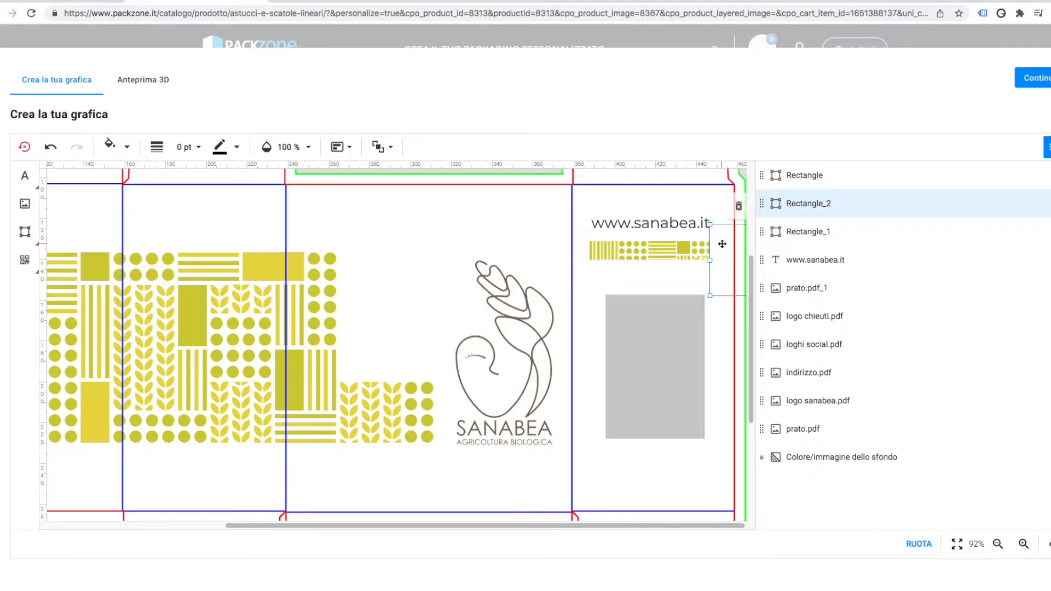
left_click(525, 261)
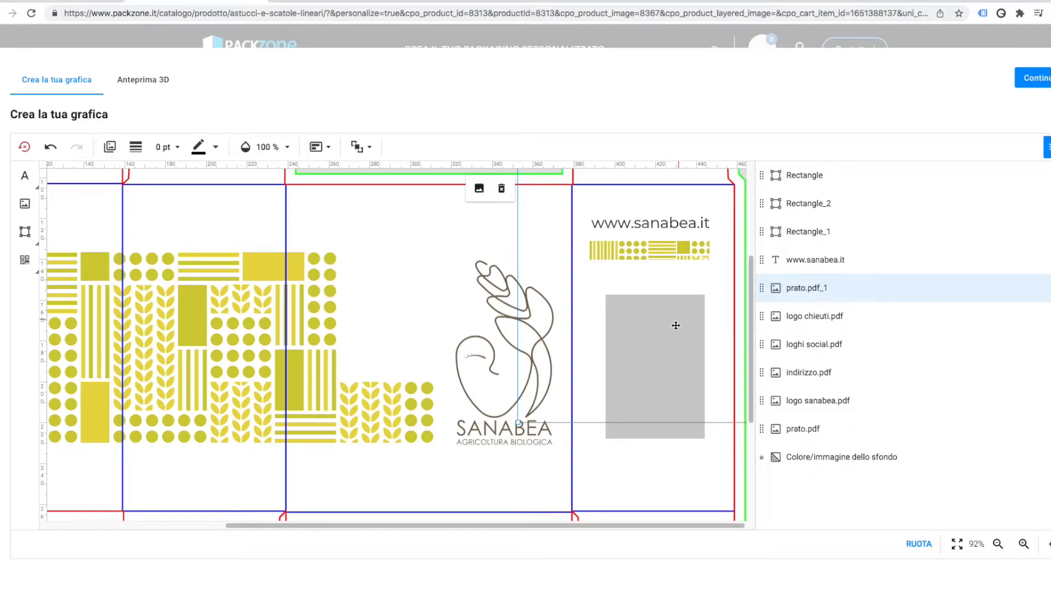
left_click(520, 499)
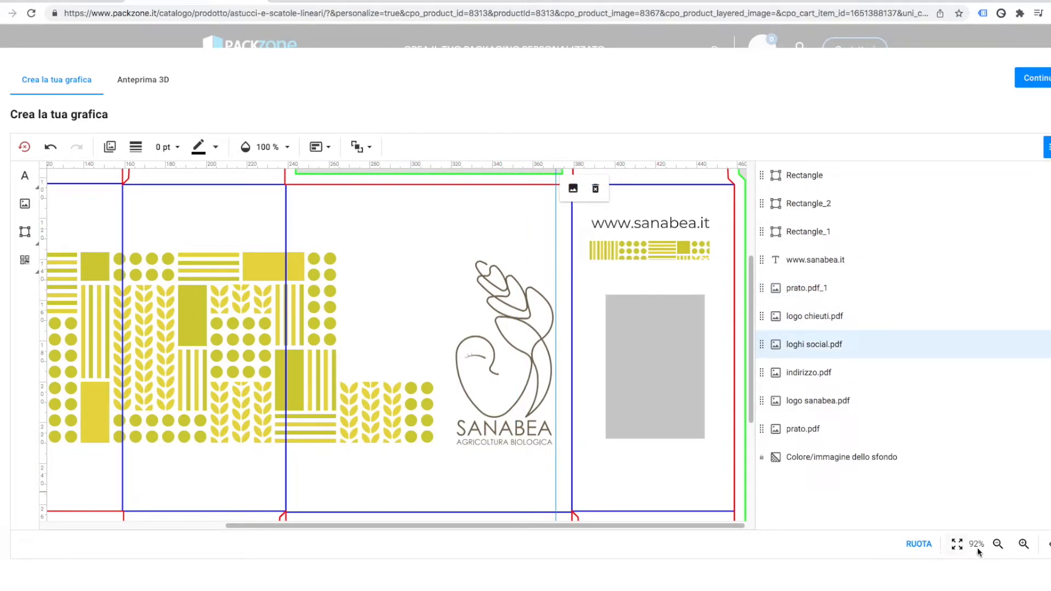
Step: Insert logo quality.pdf from the uploaded images and place its logo near the top of the narrow second panel, above the pattern
left_click(998, 544)
left_click(998, 544)
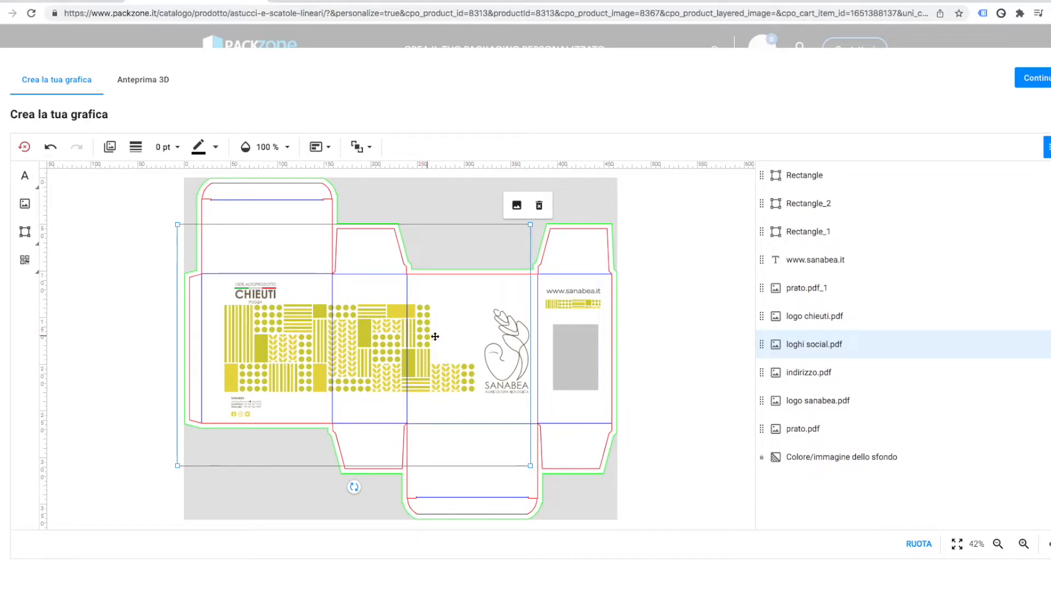
left_click(25, 206)
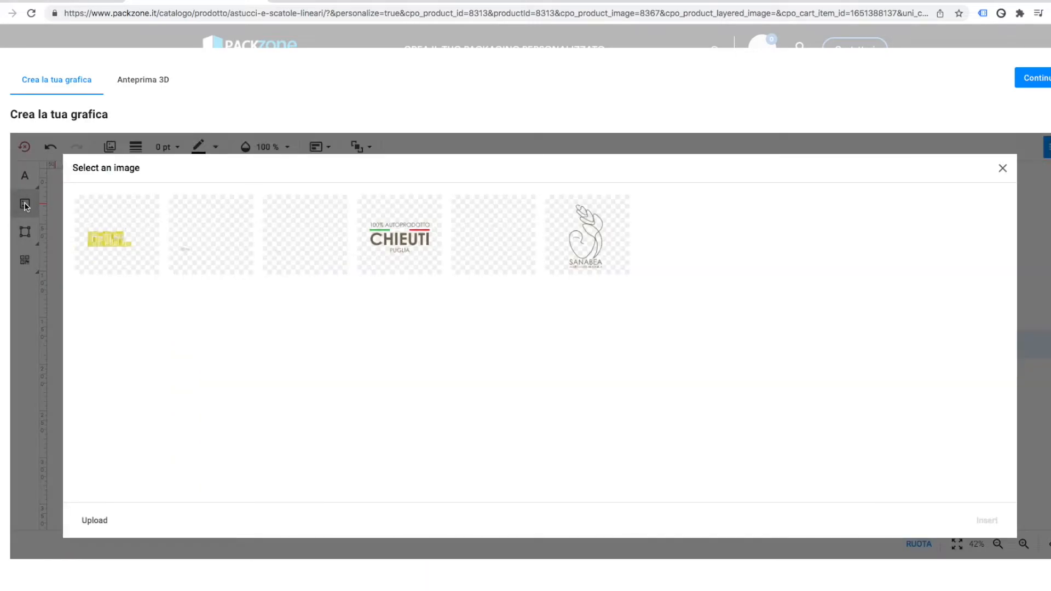
left_click(482, 249)
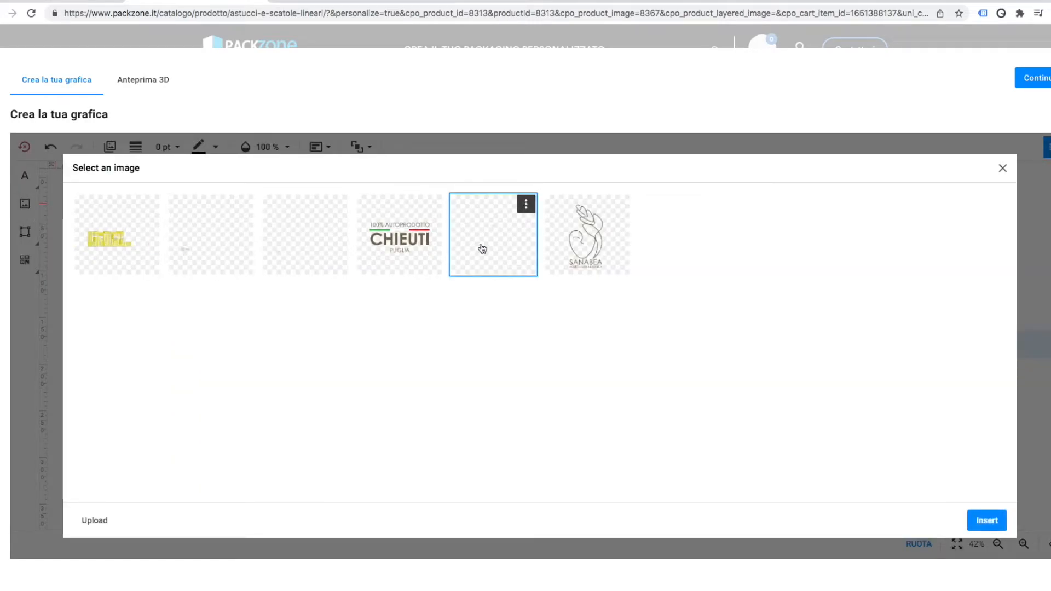
left_click(988, 520)
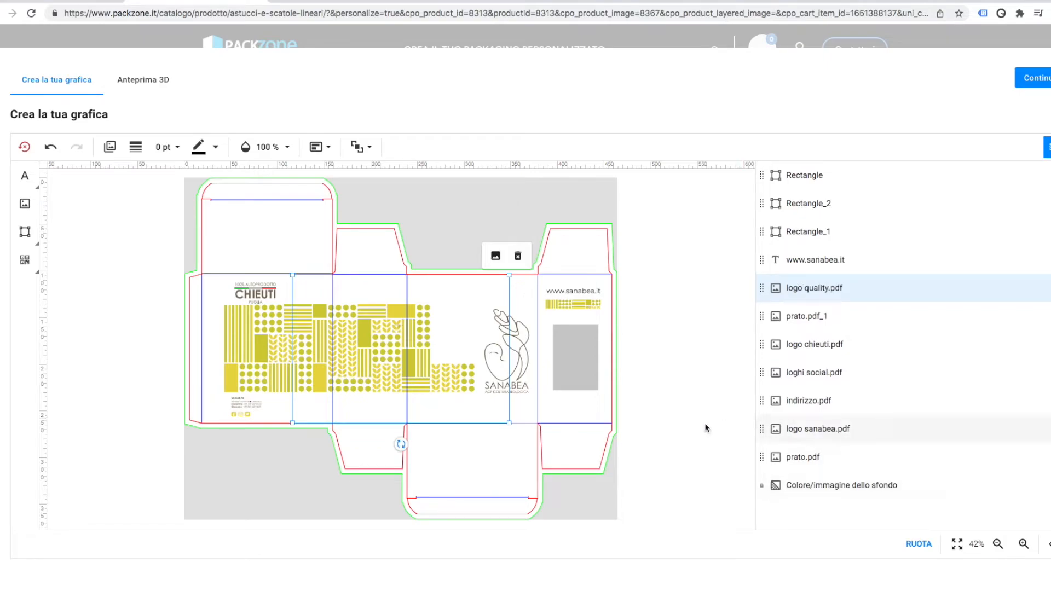
left_click_drag(392, 429, 357, 365)
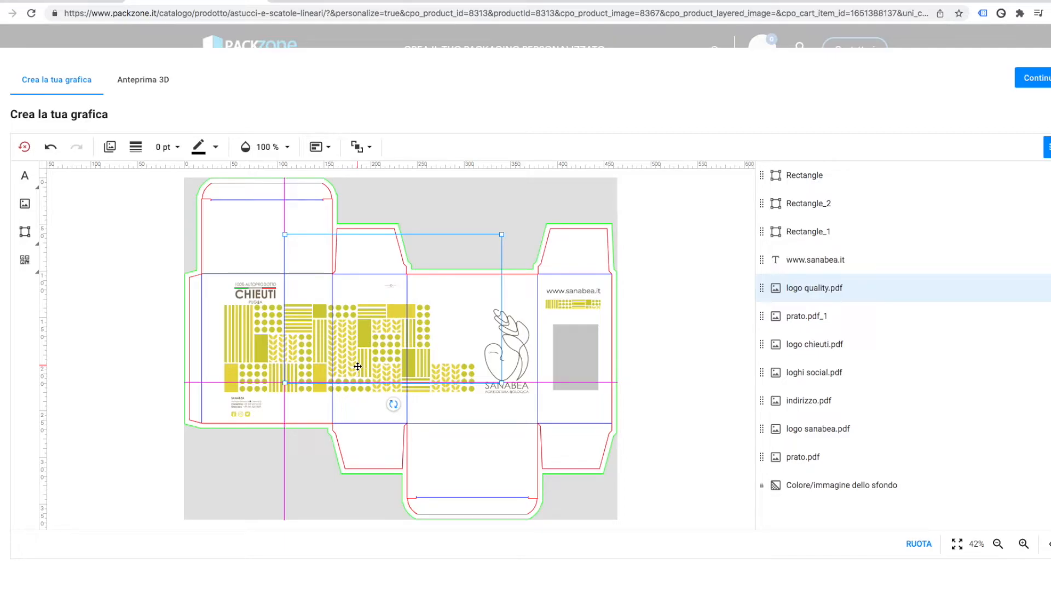
left_click(357, 369)
left_click(25, 260)
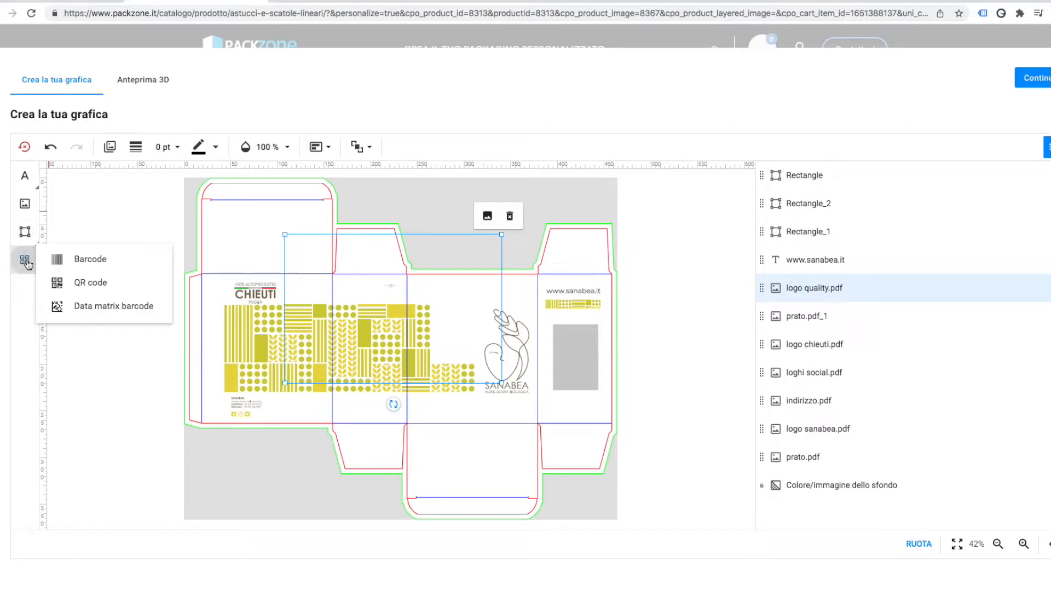
left_click(93, 284)
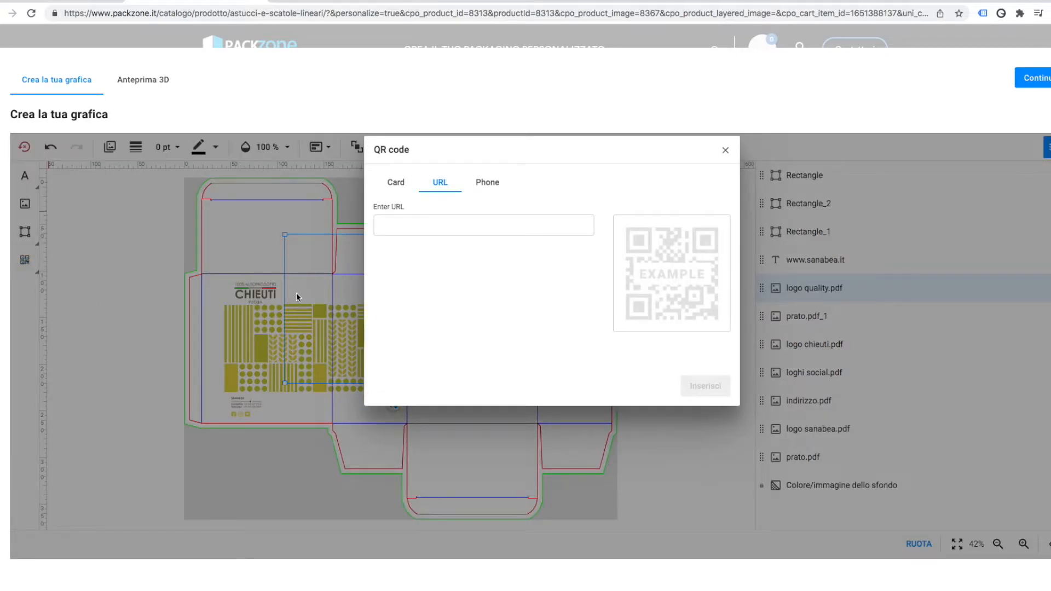
left_click(404, 226)
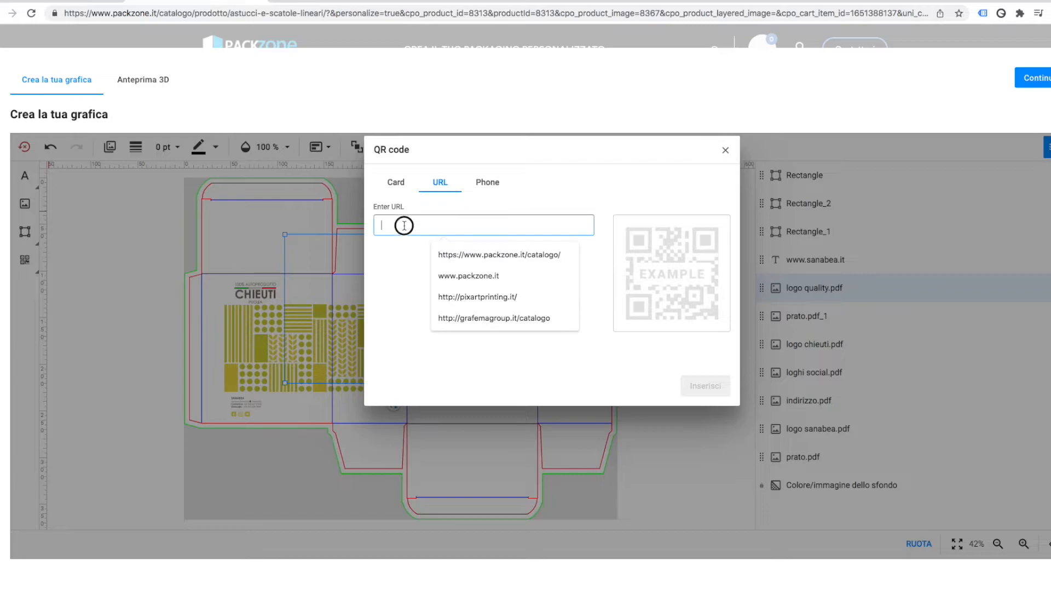
left_click(454, 255)
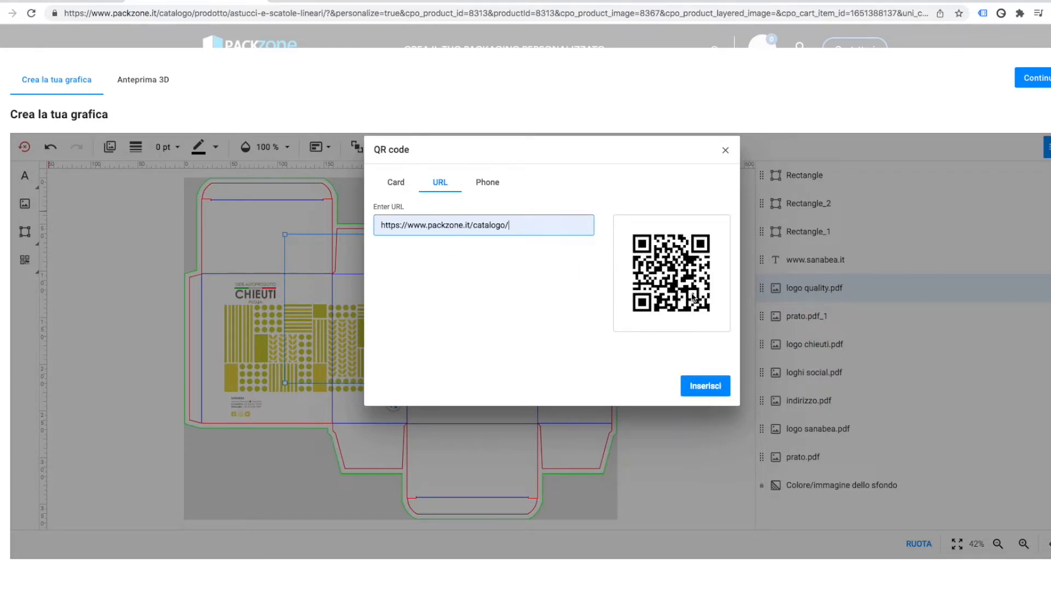
left_click(713, 391)
Step: Move the QR code above the pattern on the narrow second panel, beside the quality logo, and shrink it to fit
left_click_drag(486, 436, 365, 292)
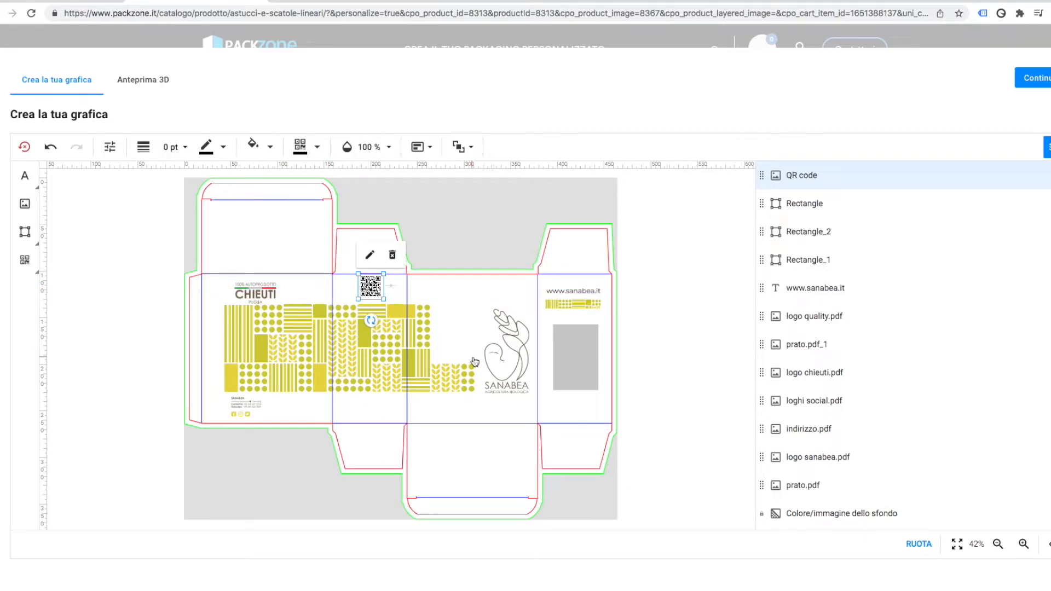
left_click(1023, 544)
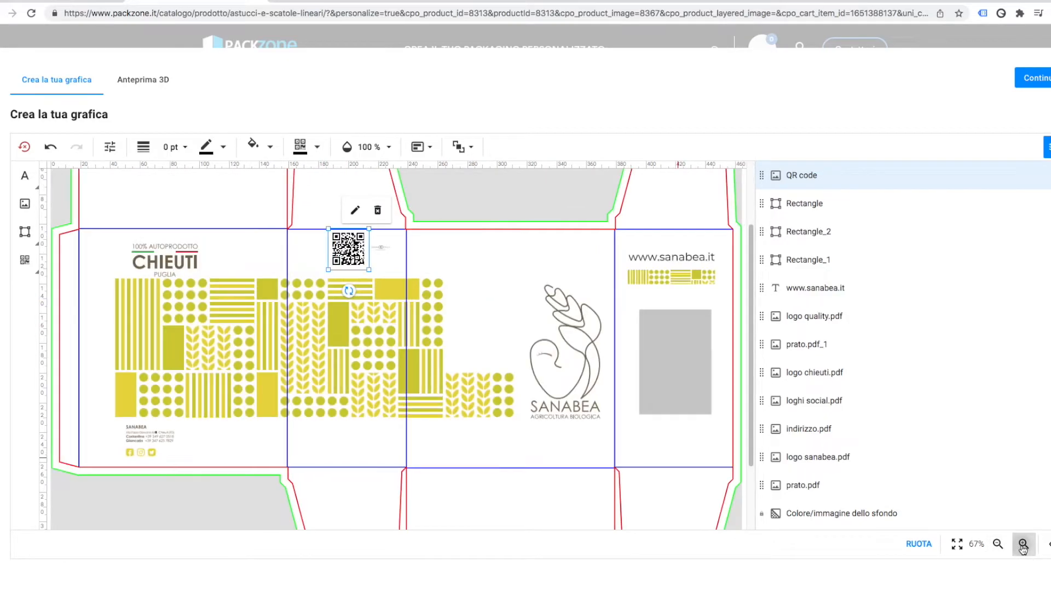
left_click(1024, 545)
left_click_drag(303, 183, 334, 231)
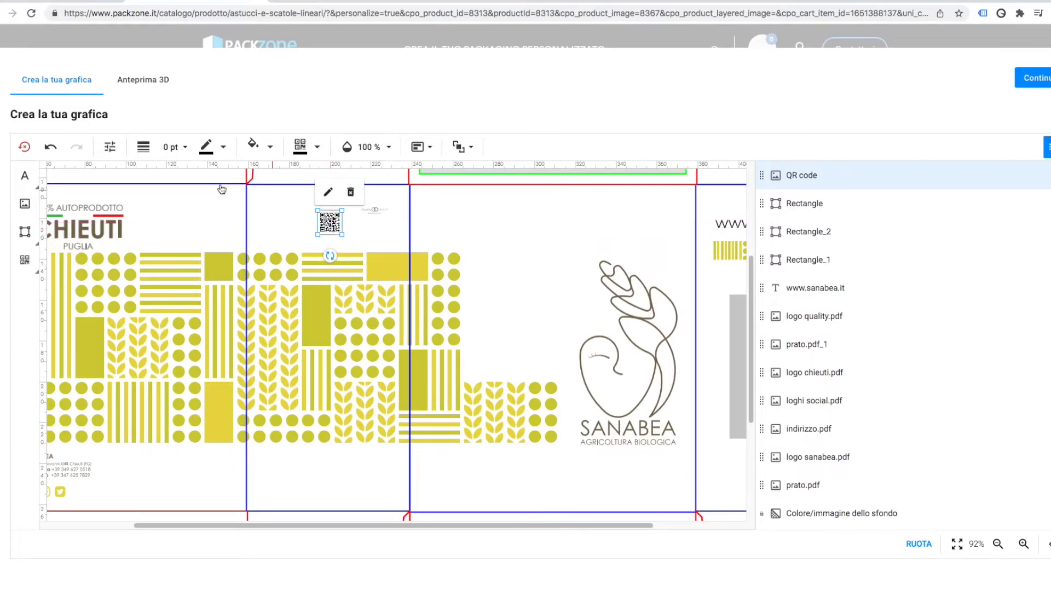
Step: Upload spiga.pdf to the image library and insert it into the design
left_click(26, 204)
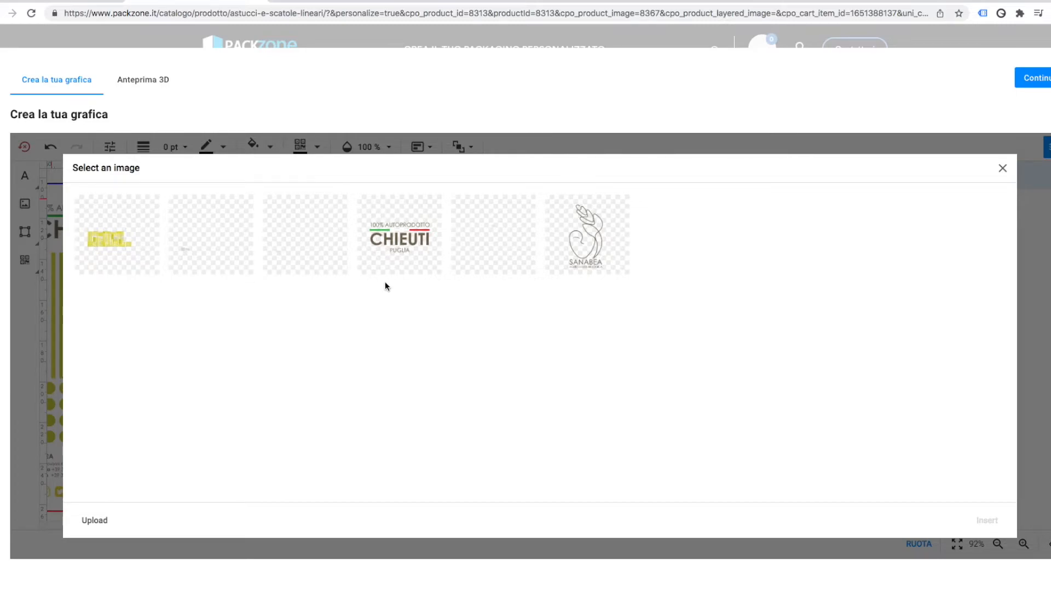
left_click(117, 518)
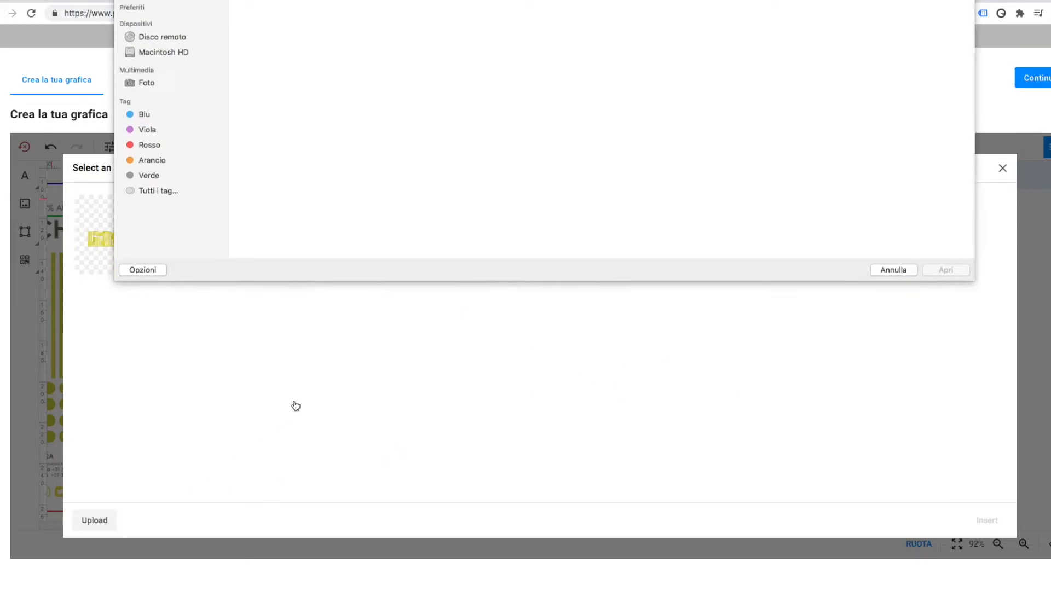
left_click(720, 38)
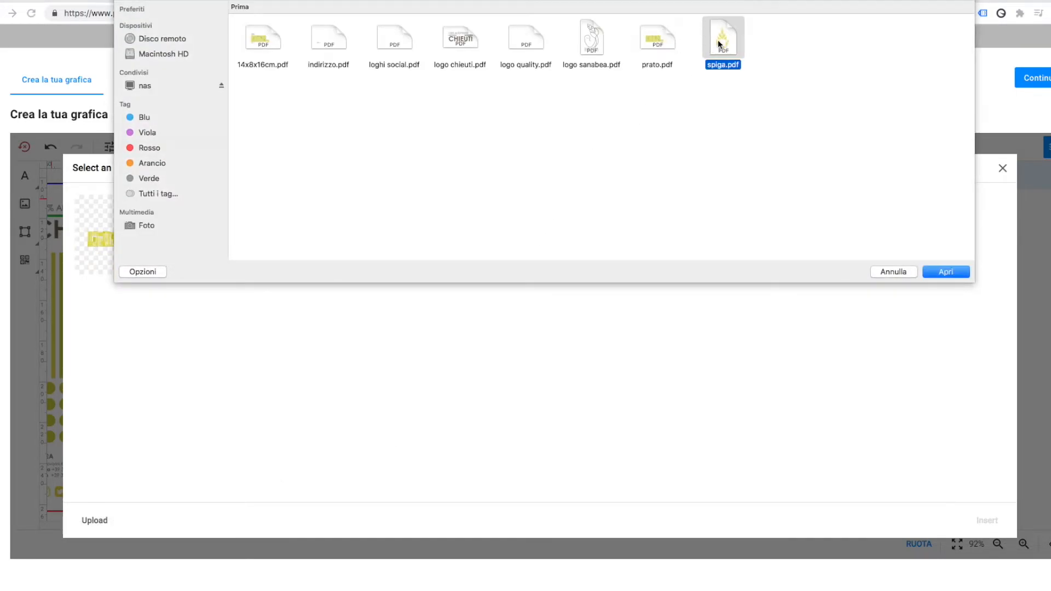
left_click(958, 272)
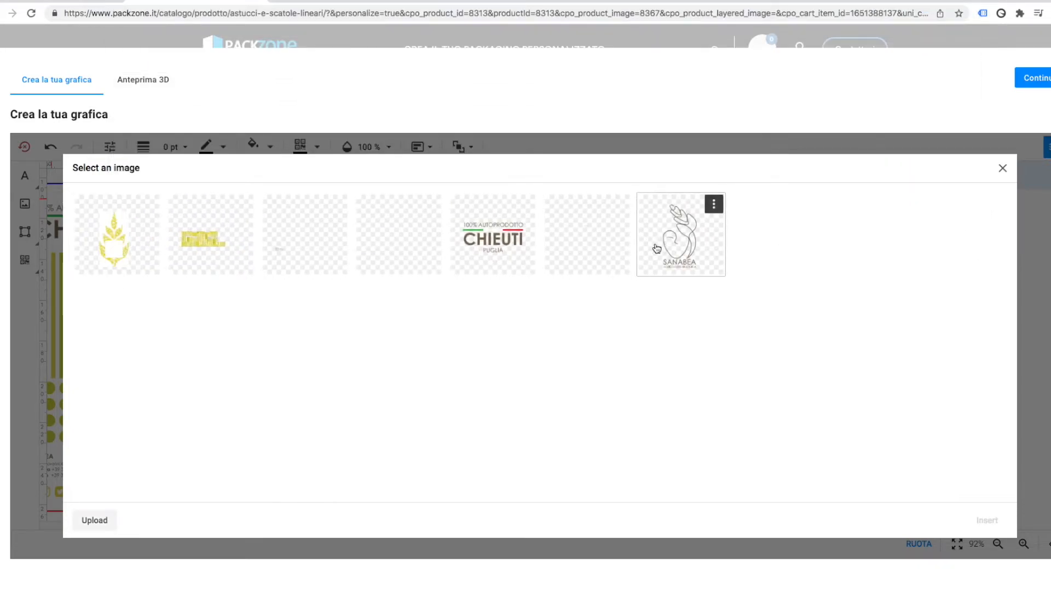
double_click(95, 261)
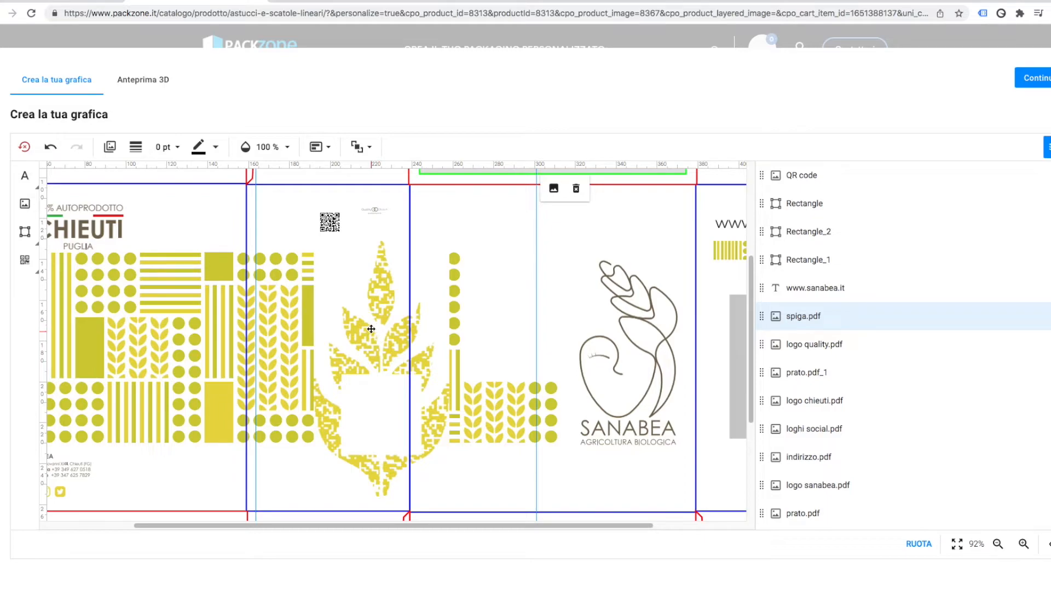
Step: Scale the spiga.pdf wheat ear down and place it near the QR code above the pattern on the second panel
left_click(998, 544)
left_click(998, 544)
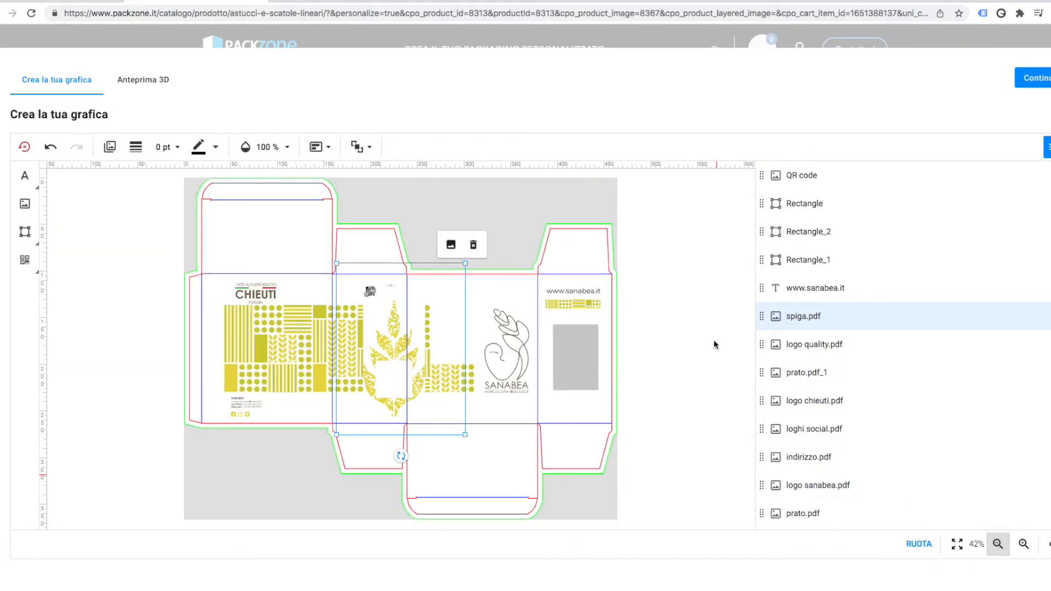
left_click_drag(465, 264, 372, 294)
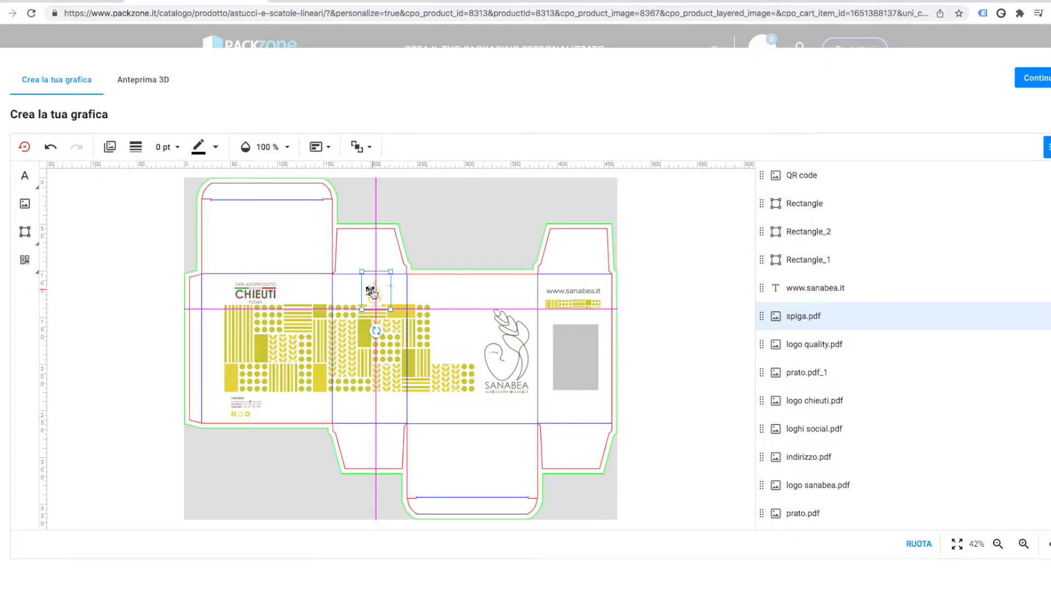
Step: Align the wheat ear behind the QR code so the code sits within its leaves
left_click(1023, 544)
left_click(1024, 544)
left_click(1024, 544)
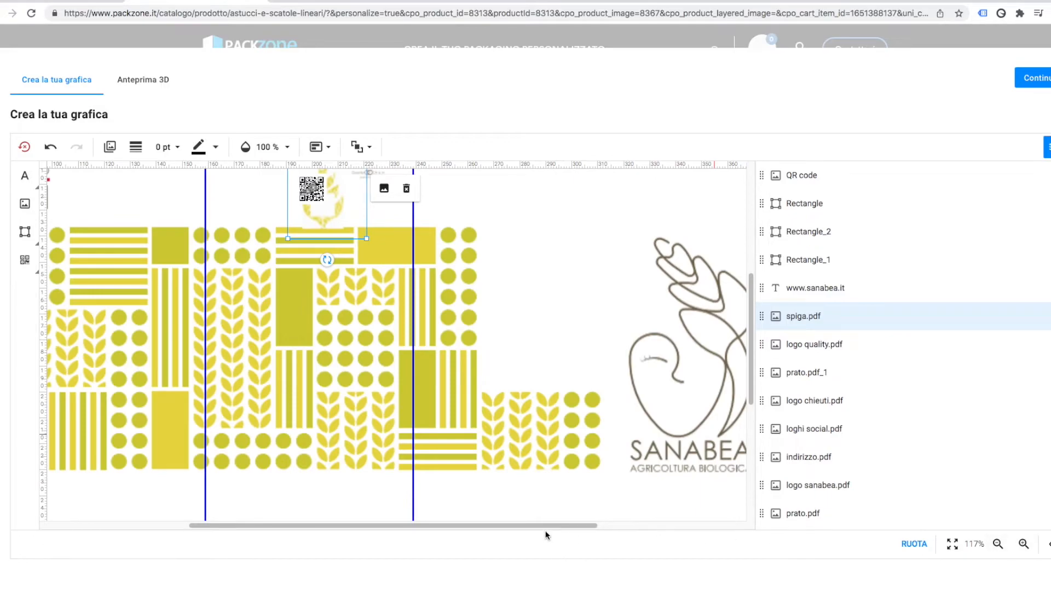
left_click_drag(544, 526, 482, 525)
left_click_drag(749, 410, 750, 368)
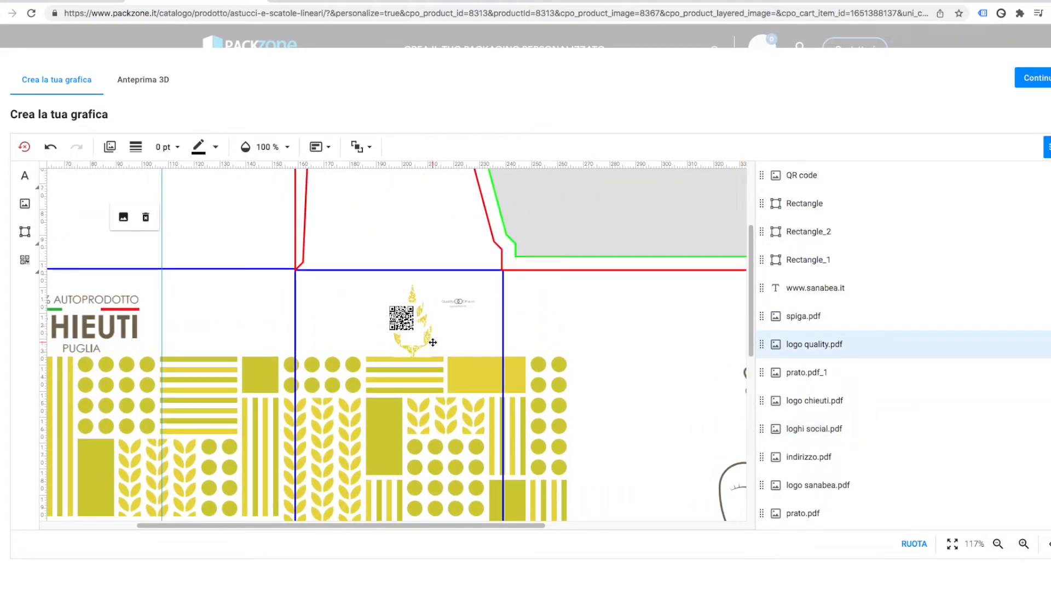
scroll(421, 329, "down", 2)
left_click(414, 317)
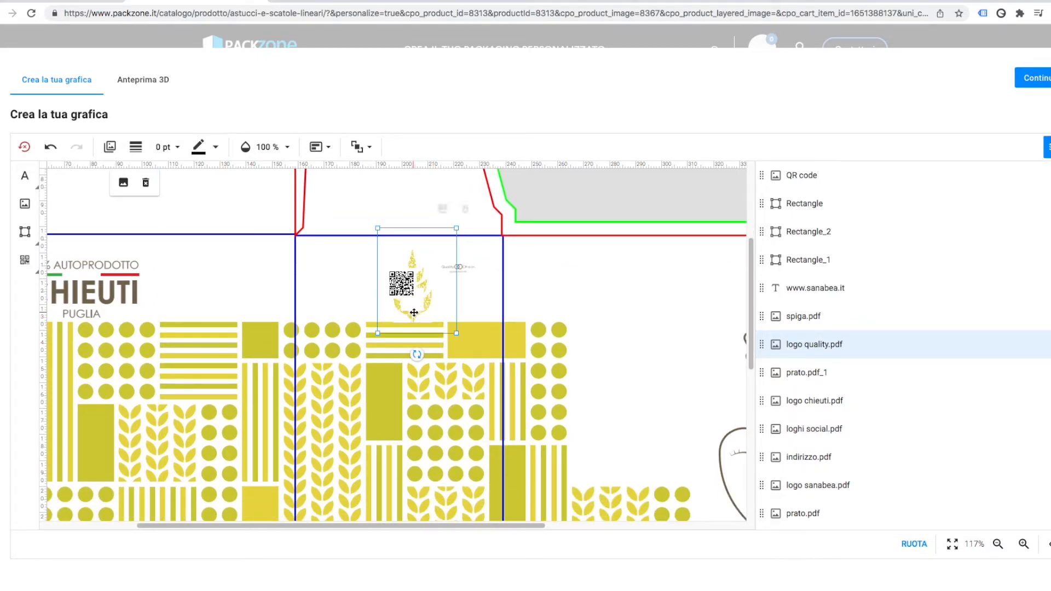
left_click_drag(414, 316, 411, 300)
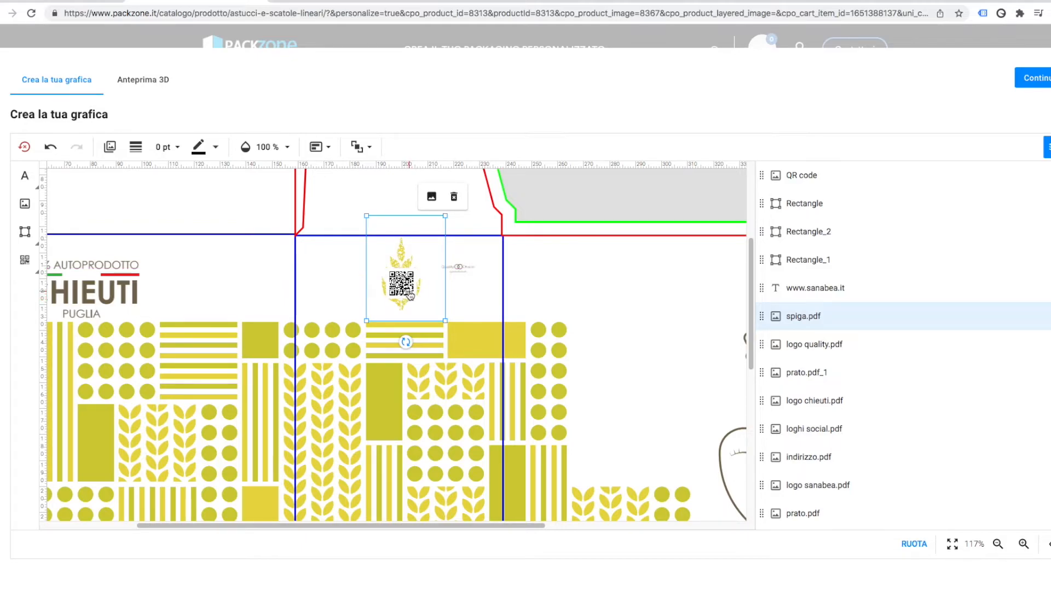
Step: Raise the QR code slightly within the wheat ear and nudge both objects down together
left_click(411, 295)
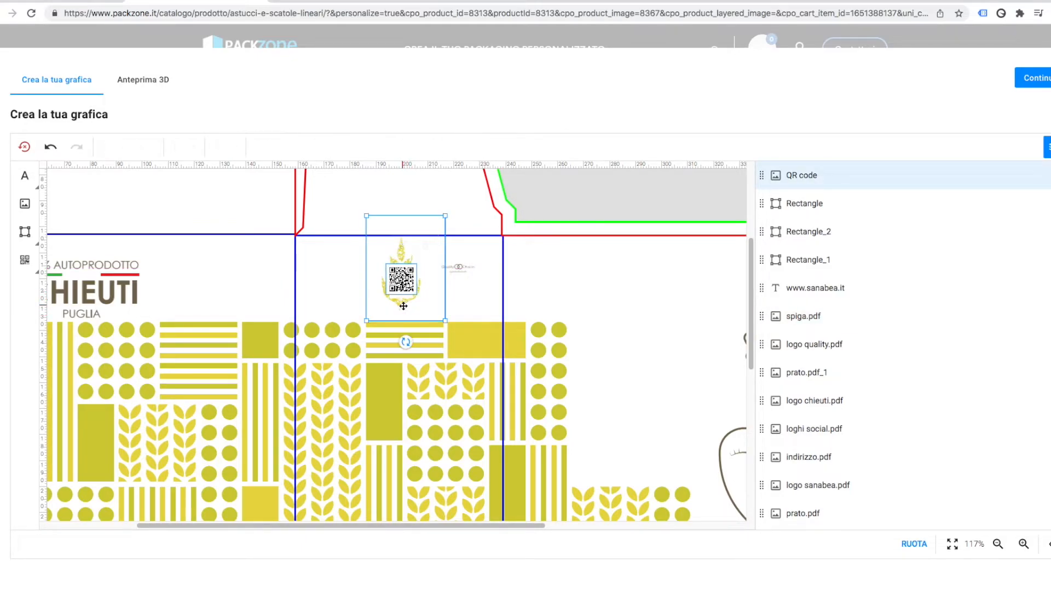
key("Down")
key("Down")
key("Down")
key("Down")
key("Down")
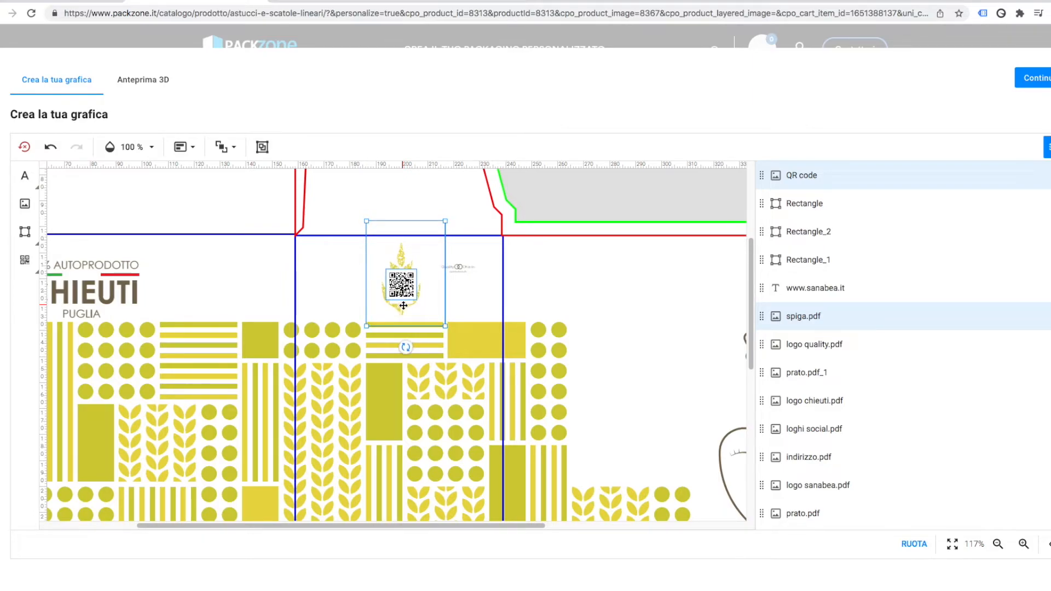
Step: Nudge the QR code alone slightly lower within the wheat ear
left_click(402, 285)
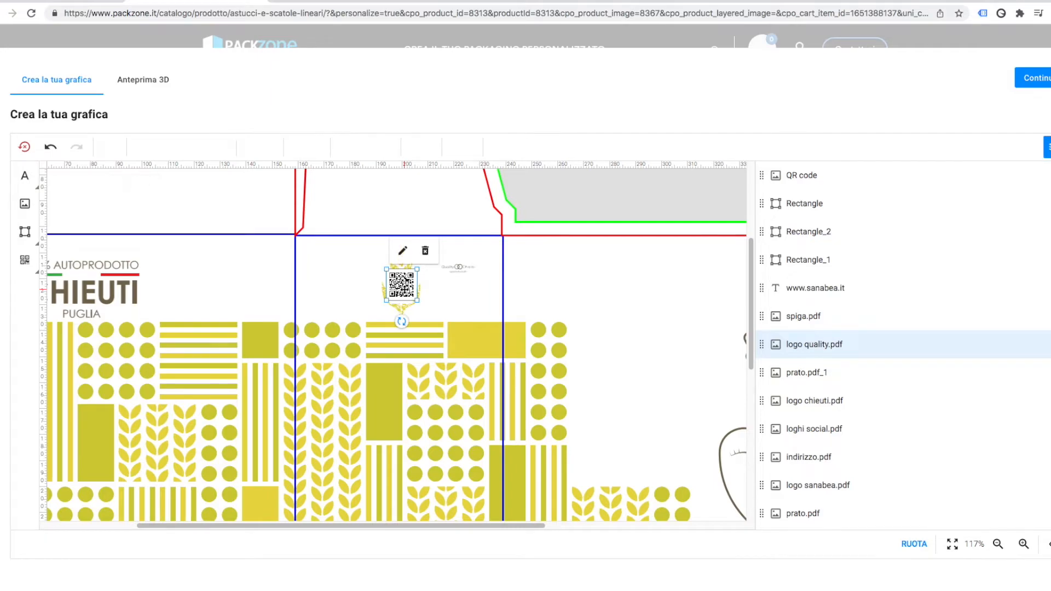
key("Down")
key("Down")
key("Down")
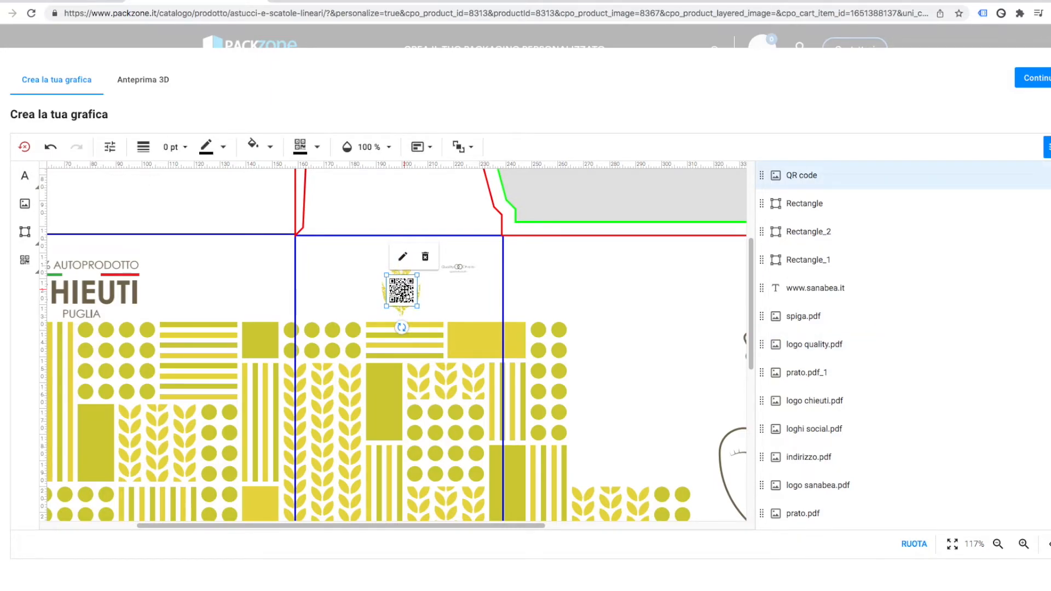
Step: Add a single-line text near the upper edge of the third panel and select its placeholder wording
left_click(329, 287)
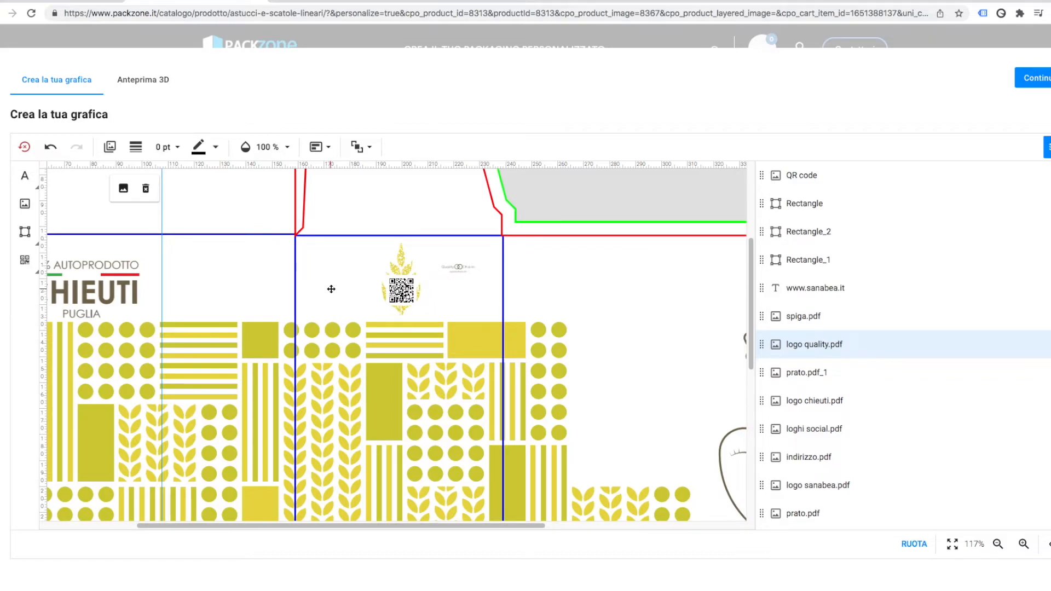
left_click_drag(517, 525, 582, 523)
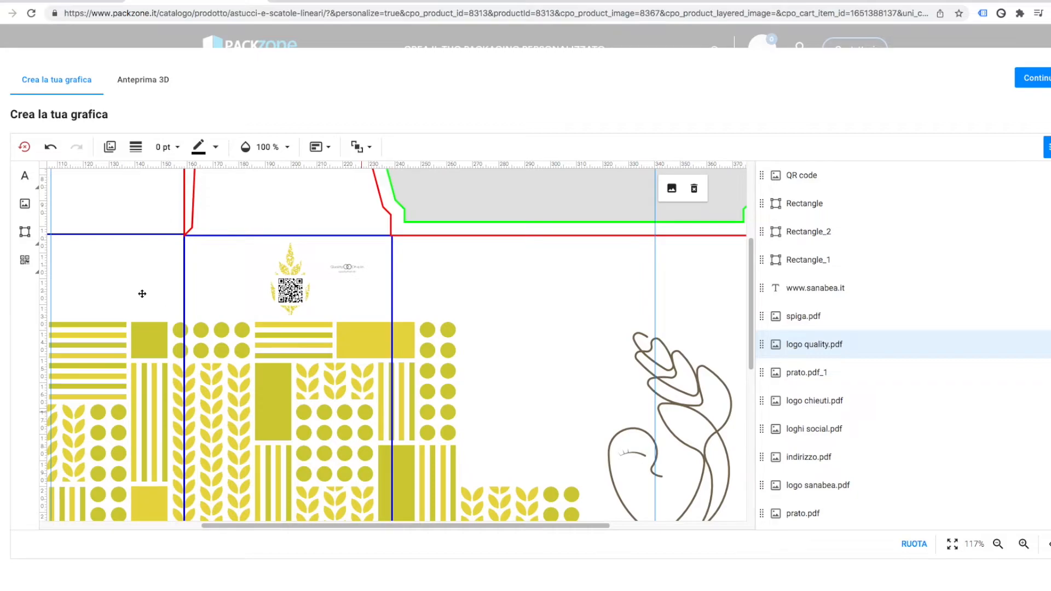
left_click(30, 177)
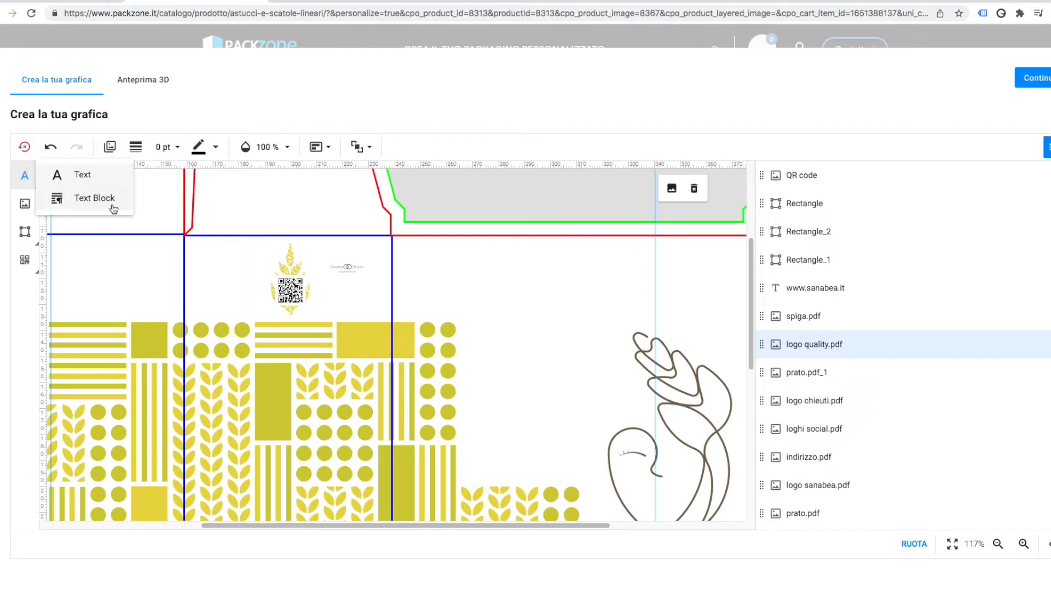
left_click(83, 175)
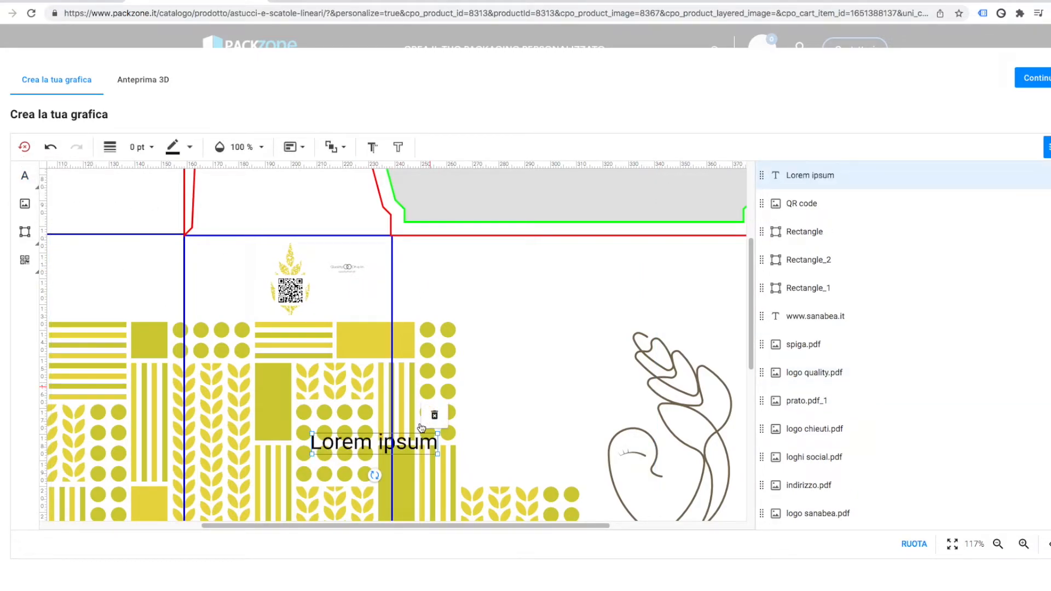
left_click_drag(413, 443, 509, 274)
left_click(509, 276)
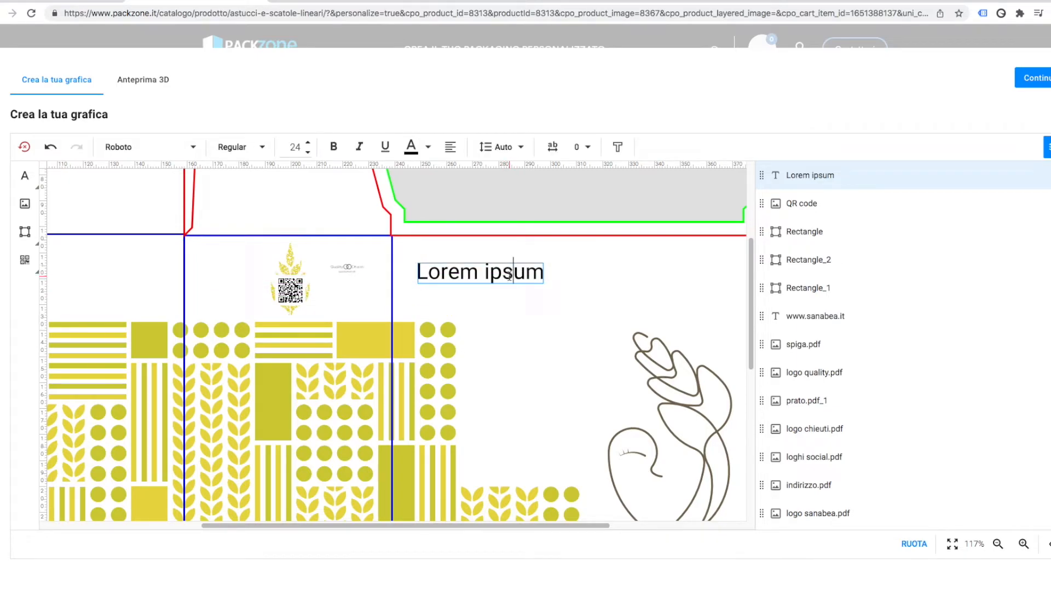
triple_click(509, 276)
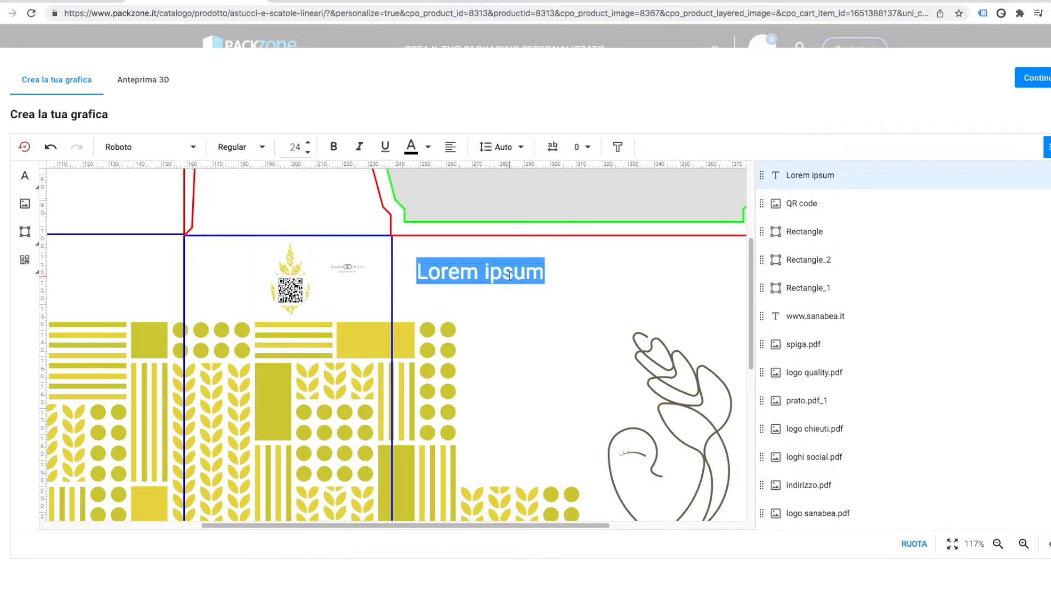
type("trafilata al bo")
key("BackSpace")
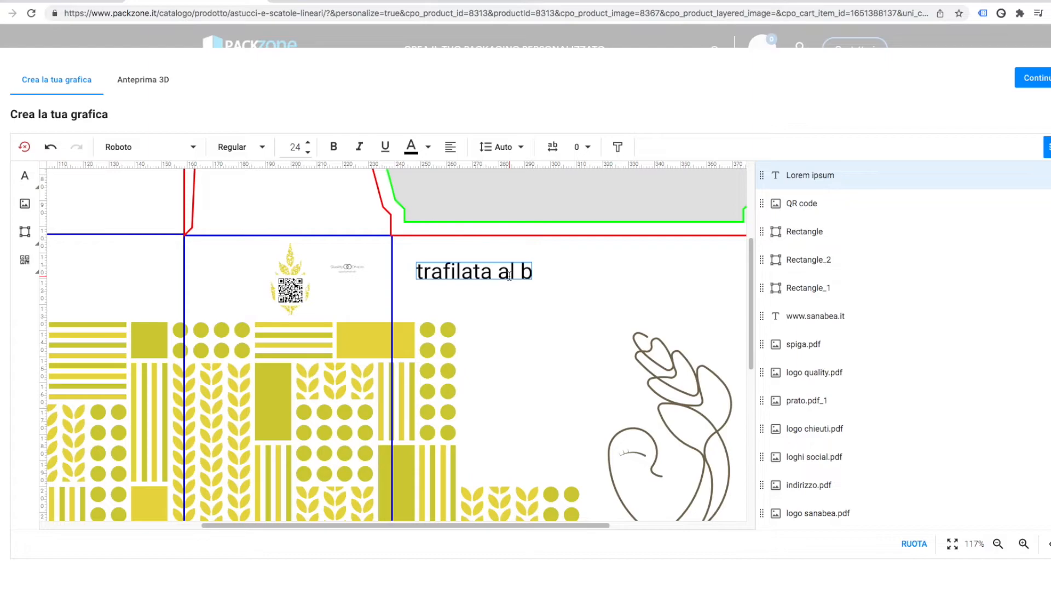
key("super+a")
key("Right")
type("TRA")
Step: Replace the new text's wording with TRAFILATA AL BRONZO in capitals
key("super+a")
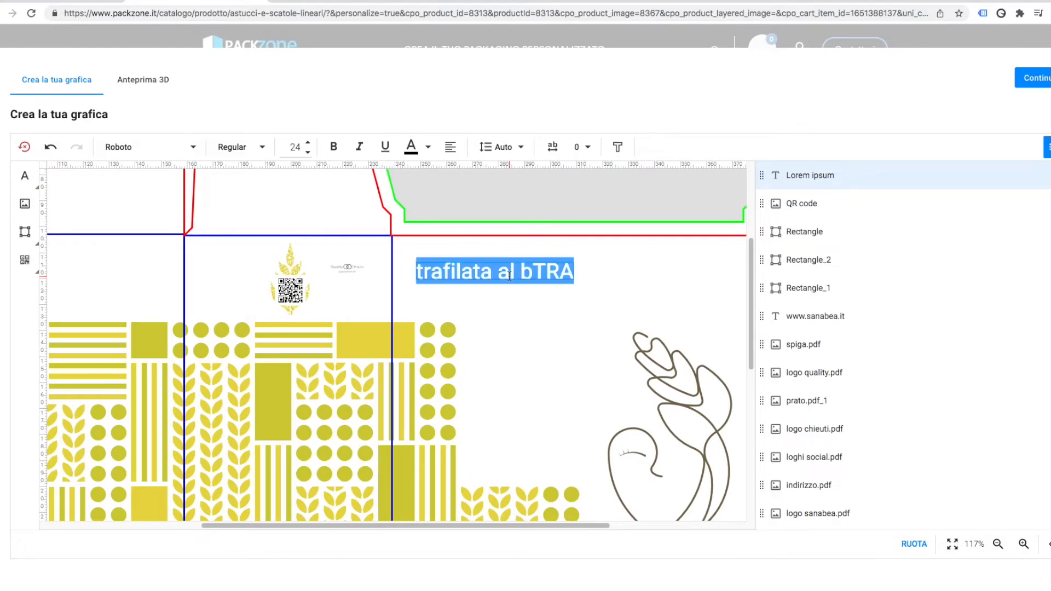
type("TRAFI")
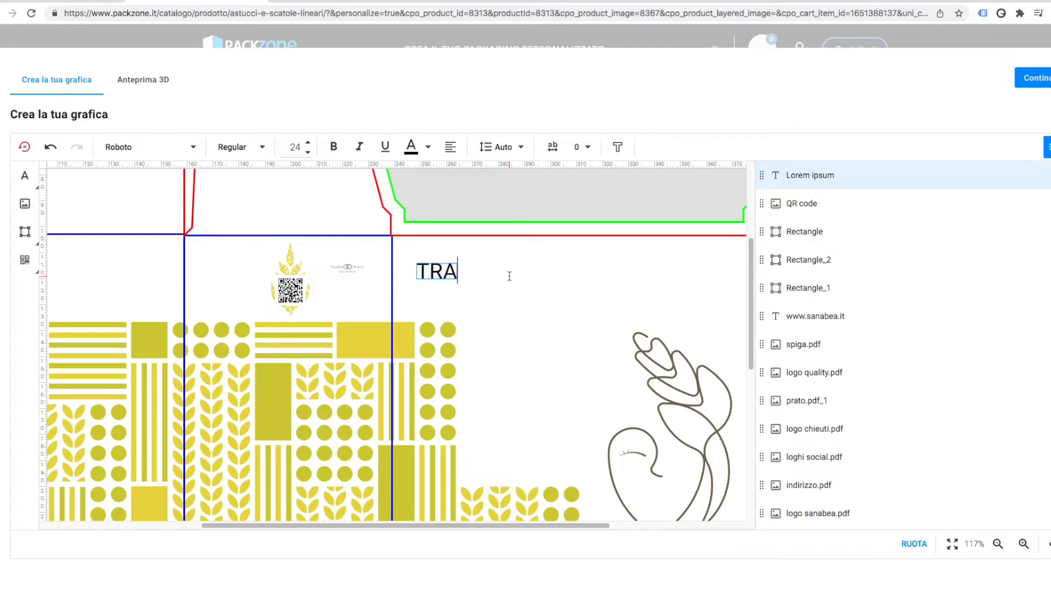
type("LATA A")
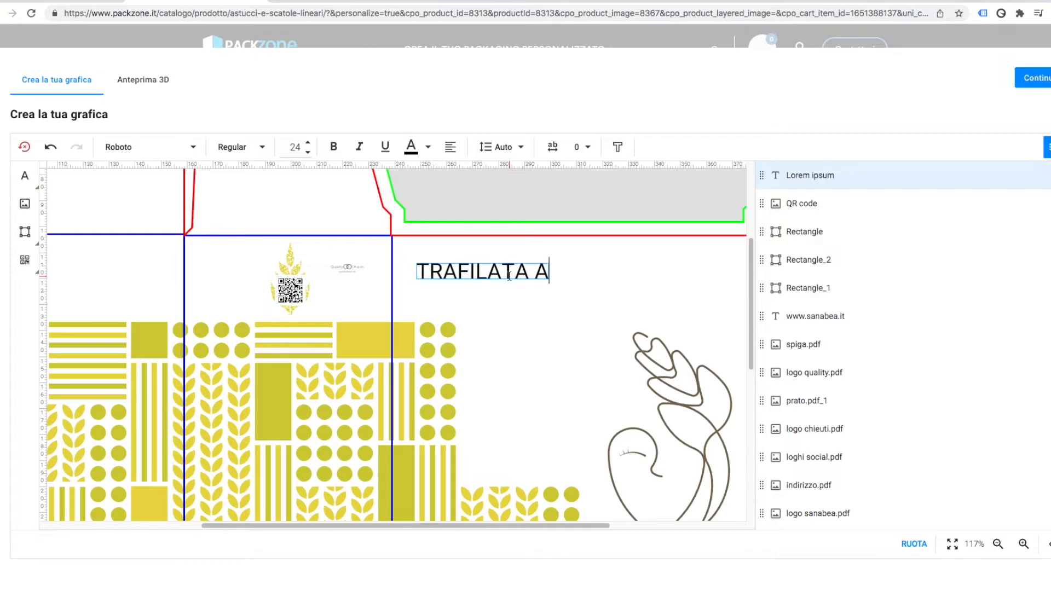
type("L BRONZO")
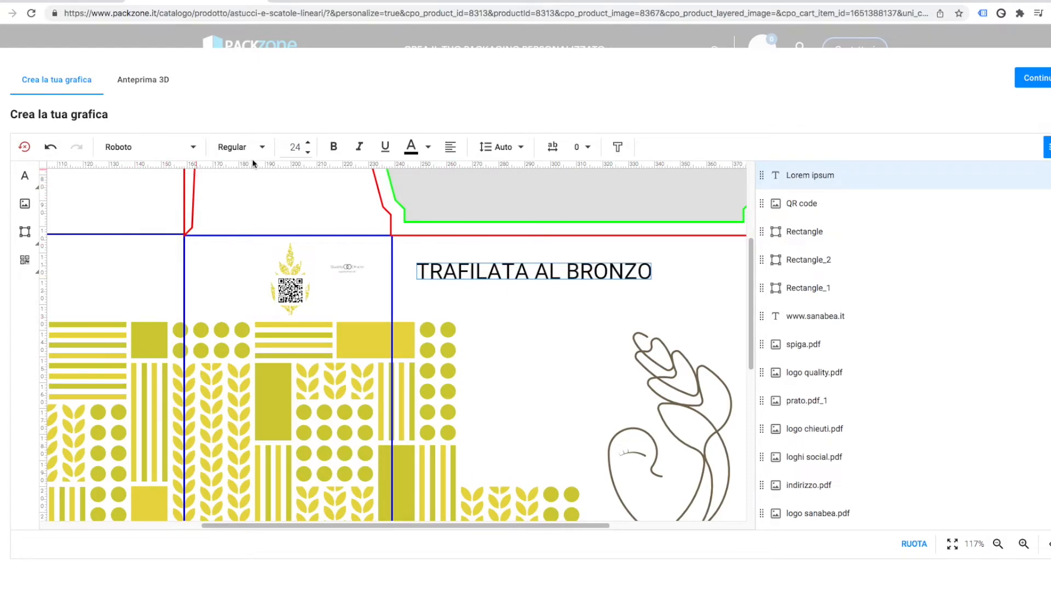
Step: Set the font of the whole TRAFILATA AL BRONZO heading to Baloo Thambi
key("ctrl+a")
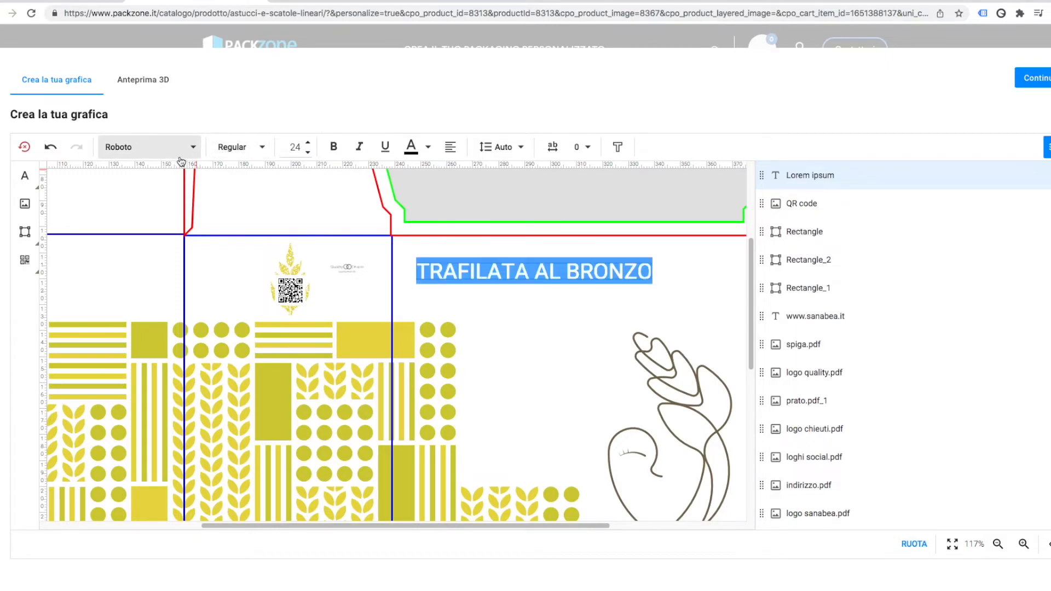
left_click(189, 155)
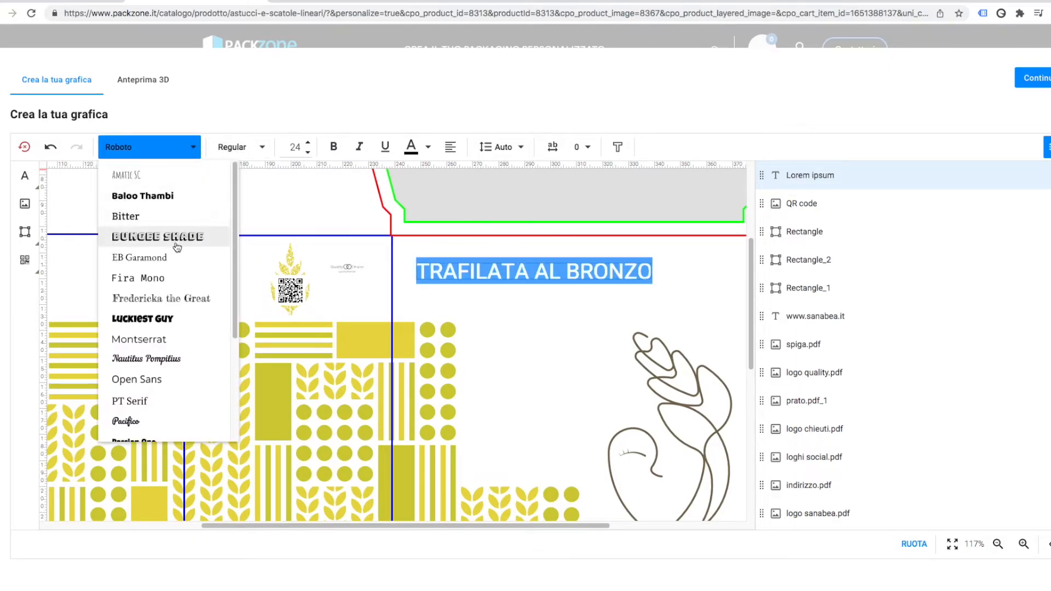
left_click(175, 278)
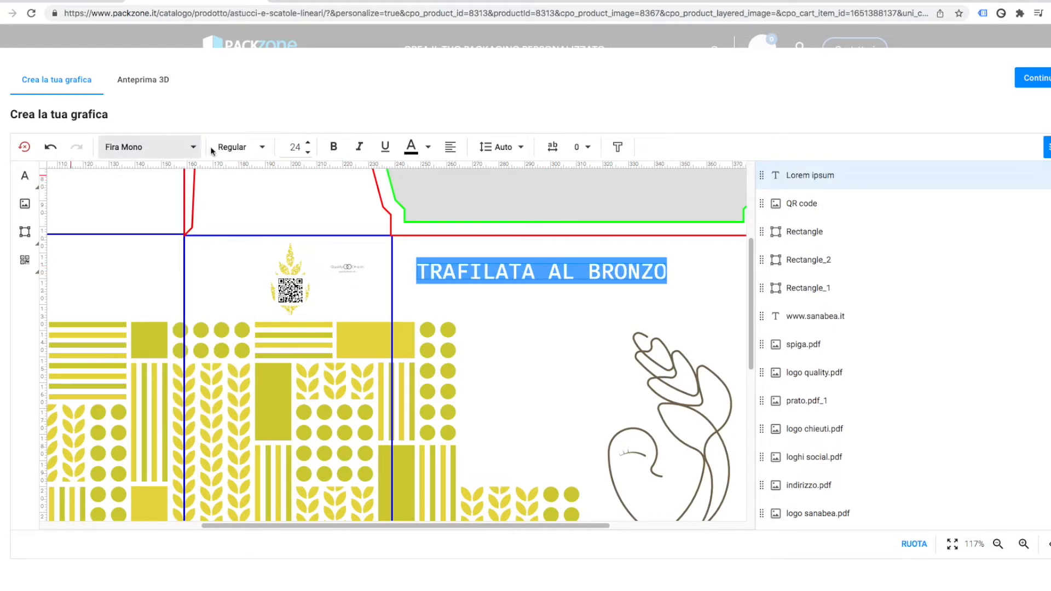
left_click(181, 152)
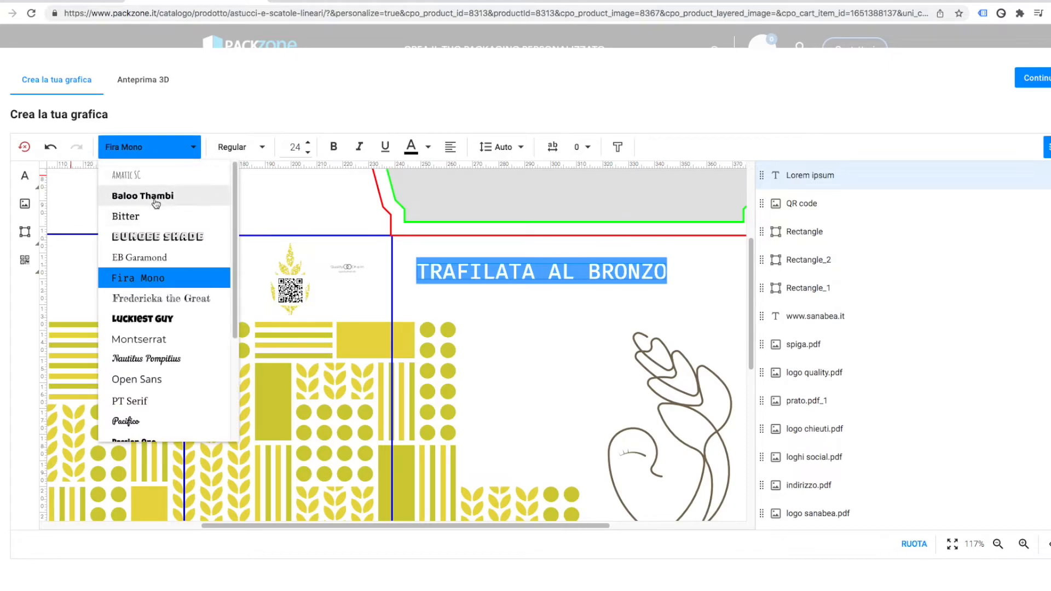
left_click(158, 195)
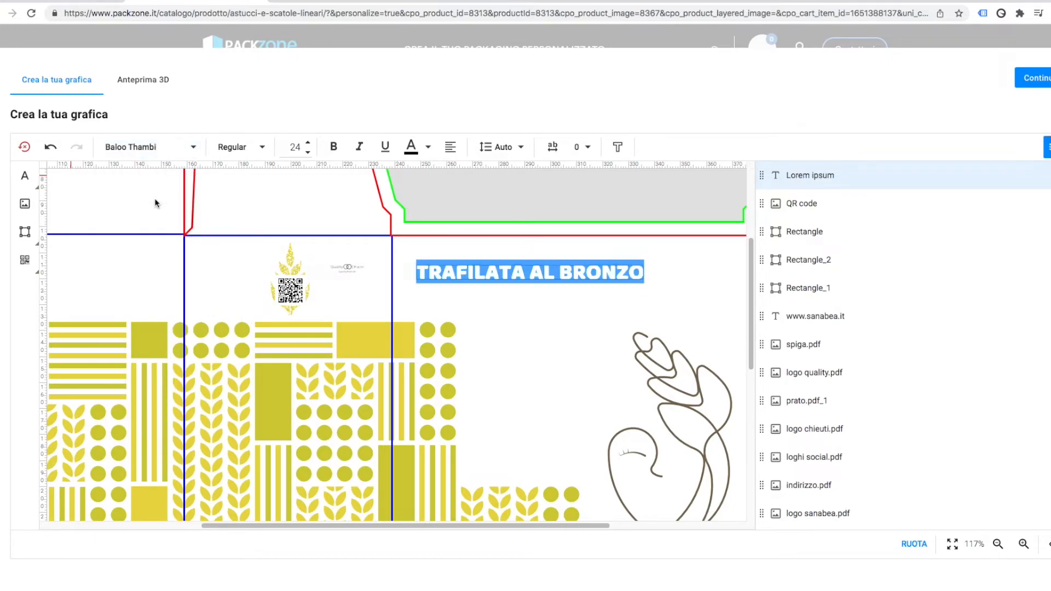
Step: Colour the TRAFILATA AL BRONZO heading dark brown and deselect it
left_click(429, 147)
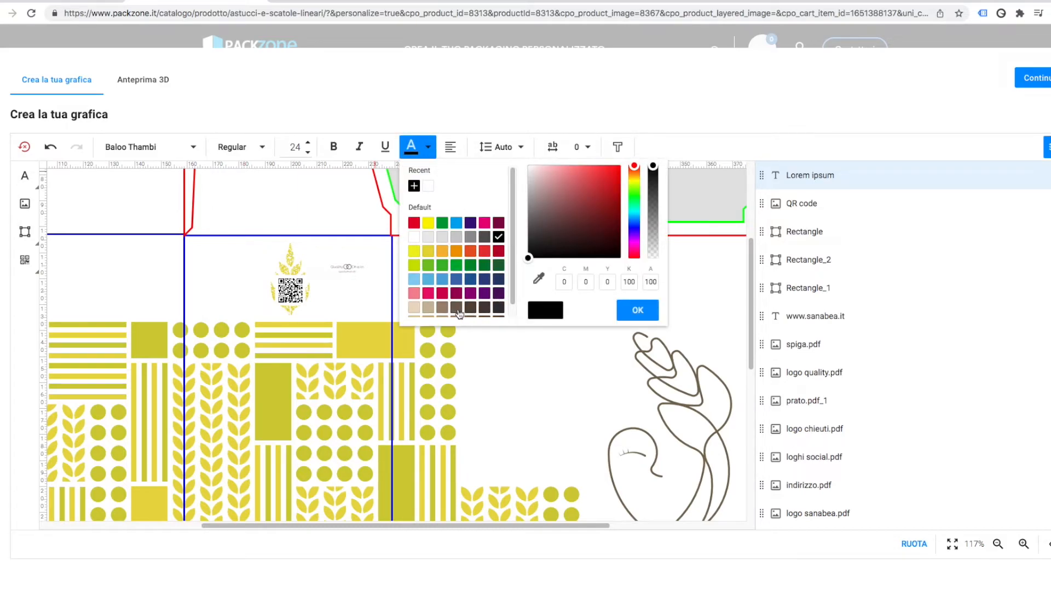
left_click(458, 310)
left_click(637, 310)
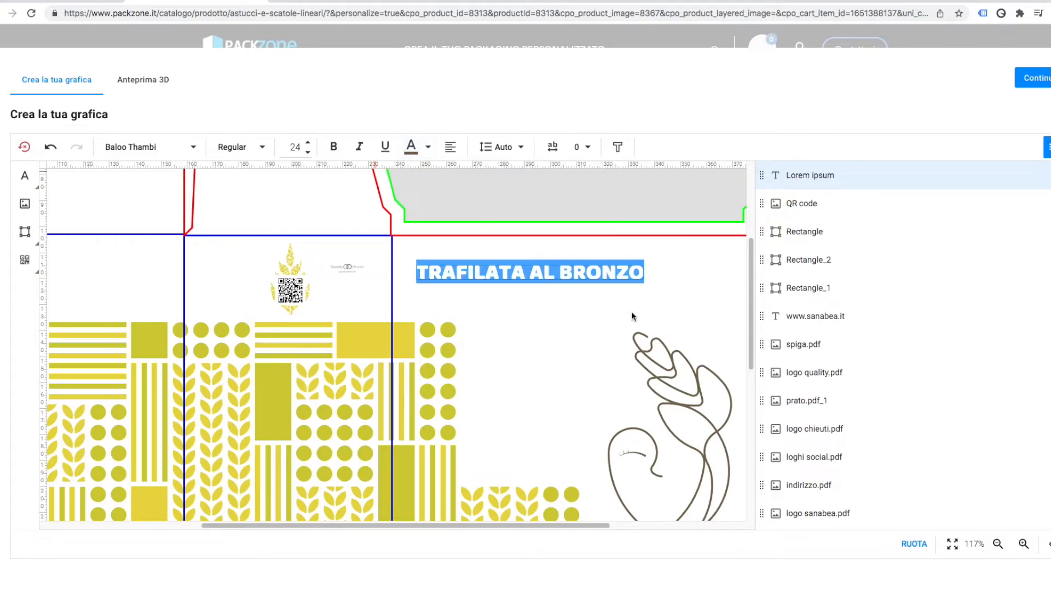
left_click(554, 378)
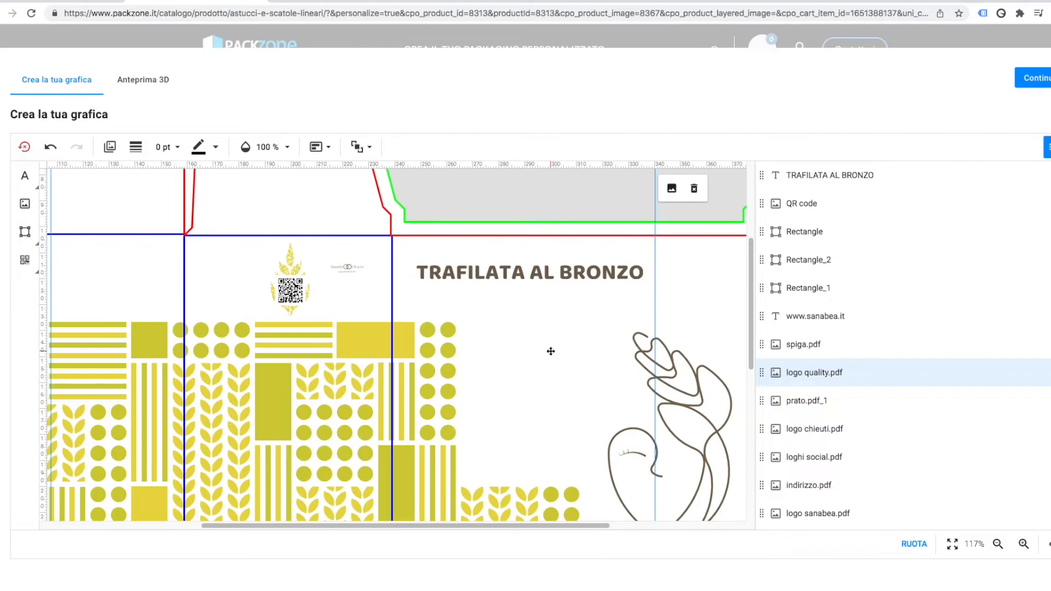
Step: Add a rectangle about 45 × 60 mm in the third panel, filling the gap between the pattern and the Sanabea logo
scroll(541, 408, "up", 1)
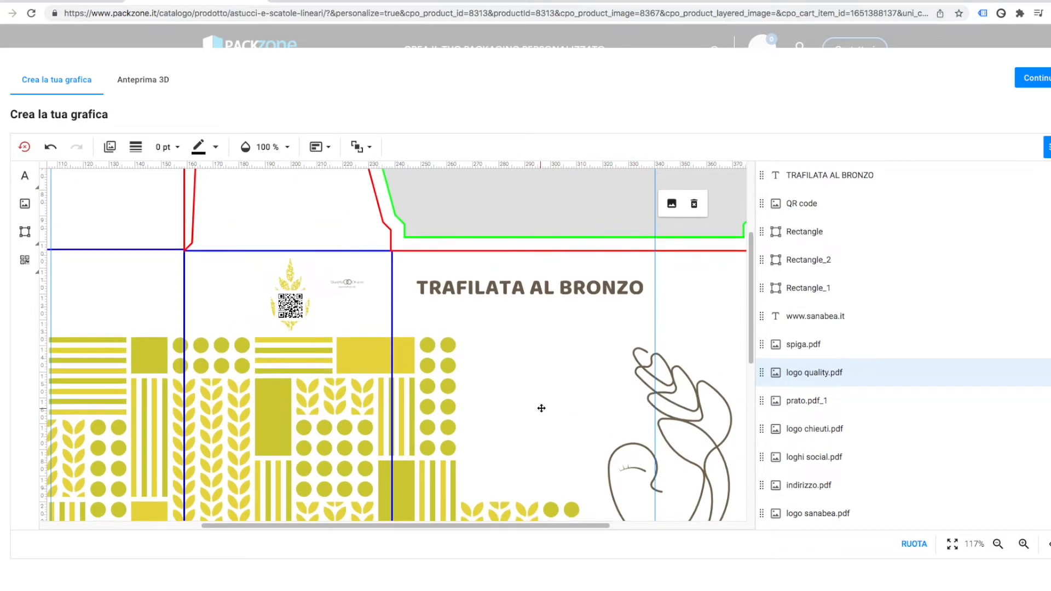
left_click(1000, 544)
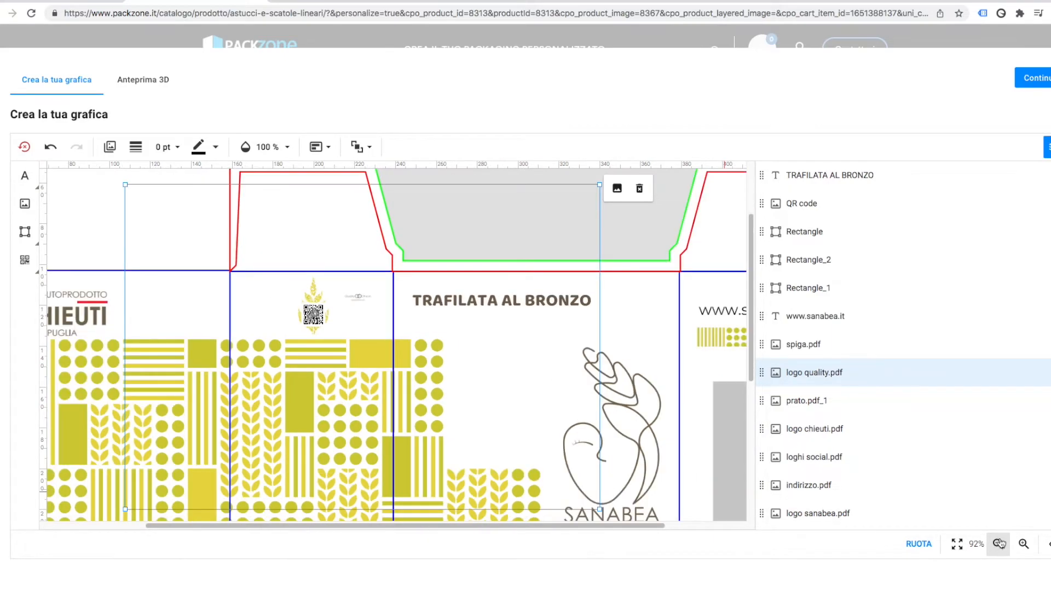
left_click(1000, 543)
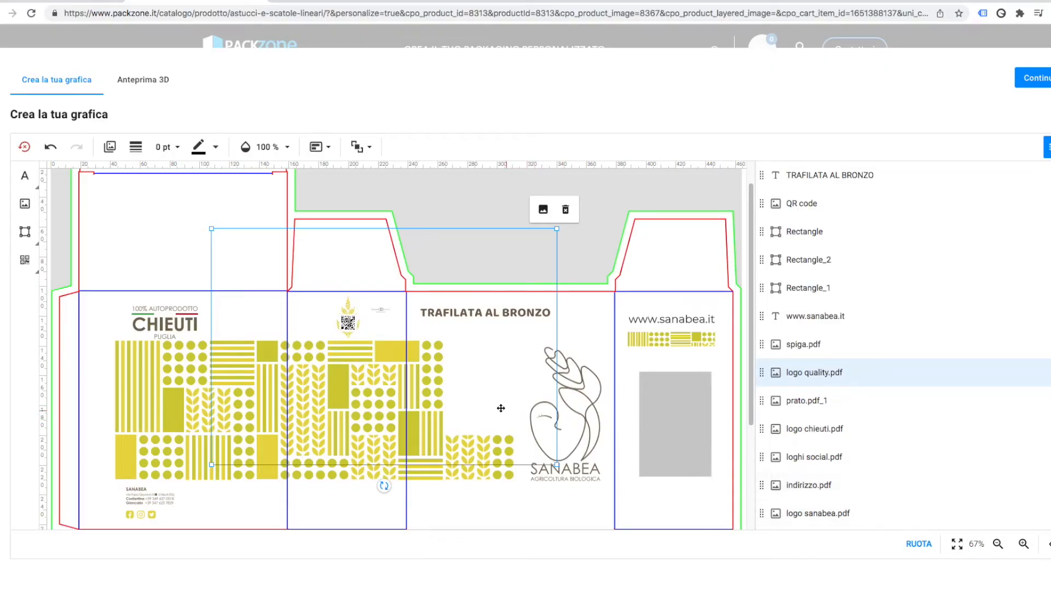
left_click(25, 235)
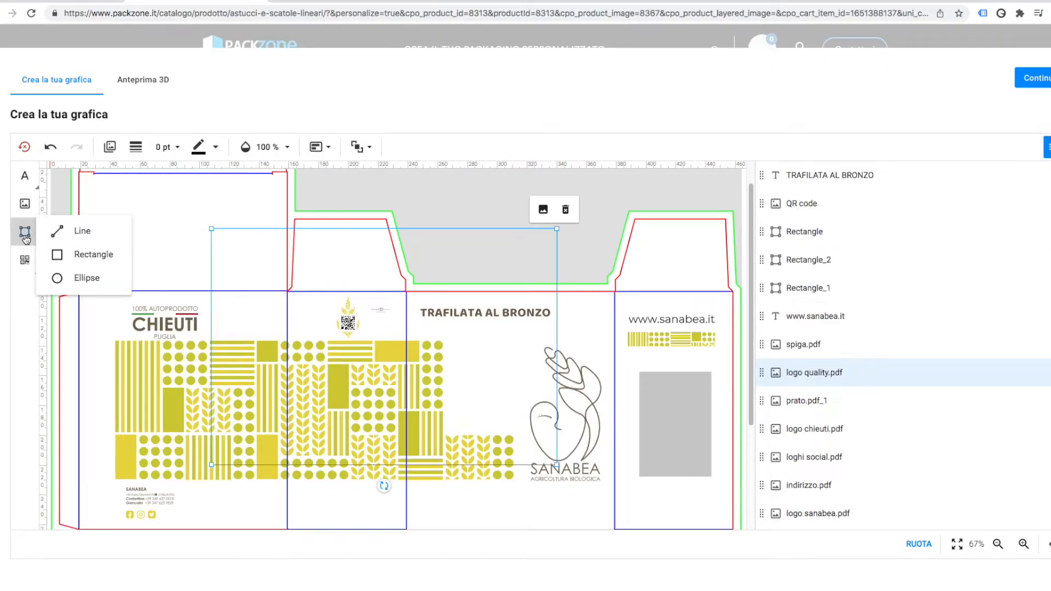
left_click(87, 255)
left_click_drag(429, 392, 531, 377)
left_click_drag(498, 454, 499, 433)
left_click_drag(550, 388, 515, 390)
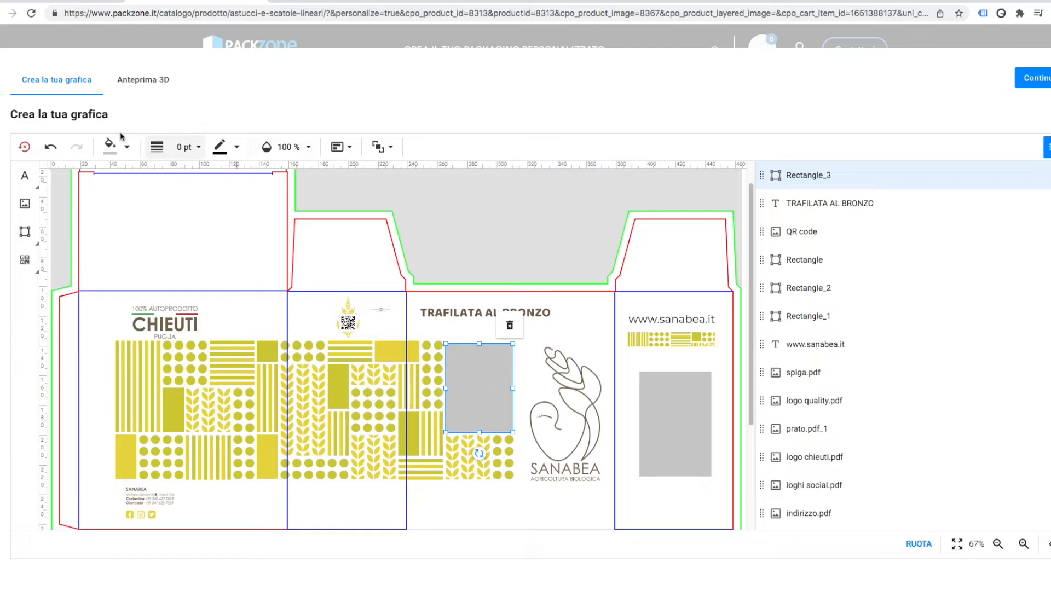
Step: Fill the new rectangle with orange, C 0, M 35, Y 85, K 0
left_click(126, 148)
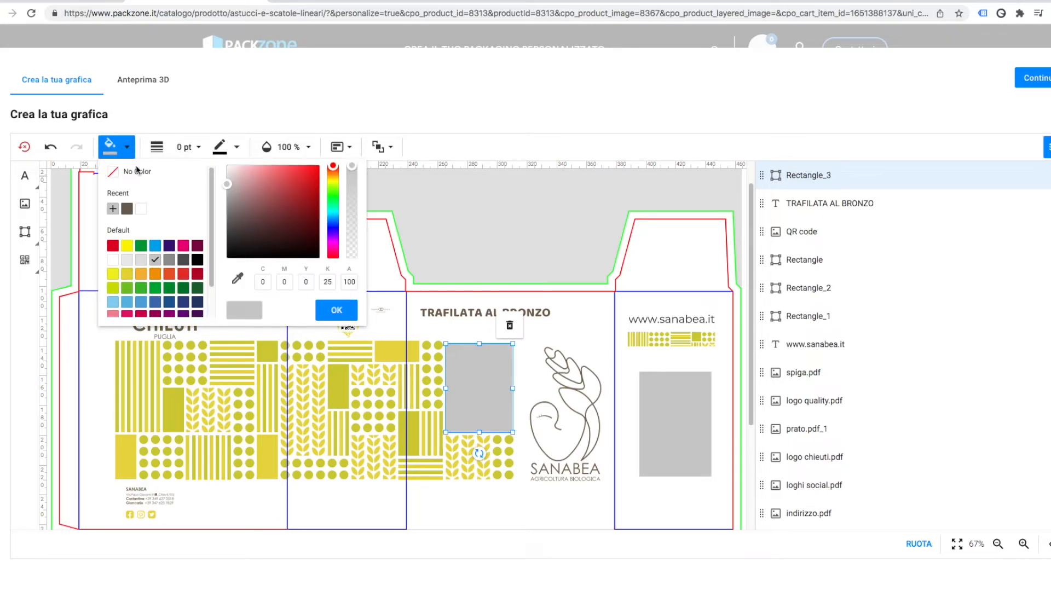
left_click(141, 274)
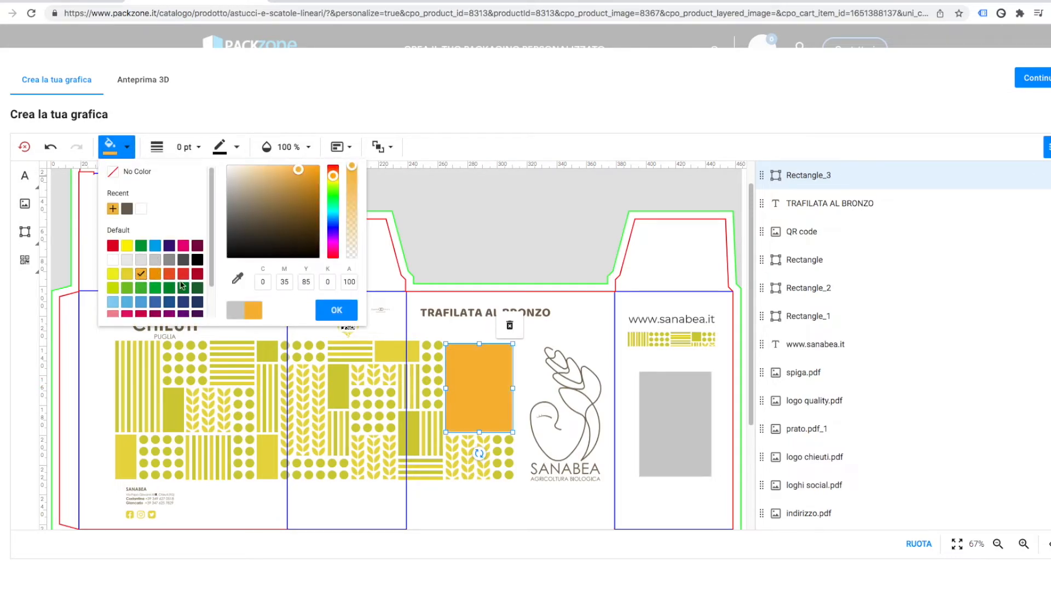
left_click(338, 310)
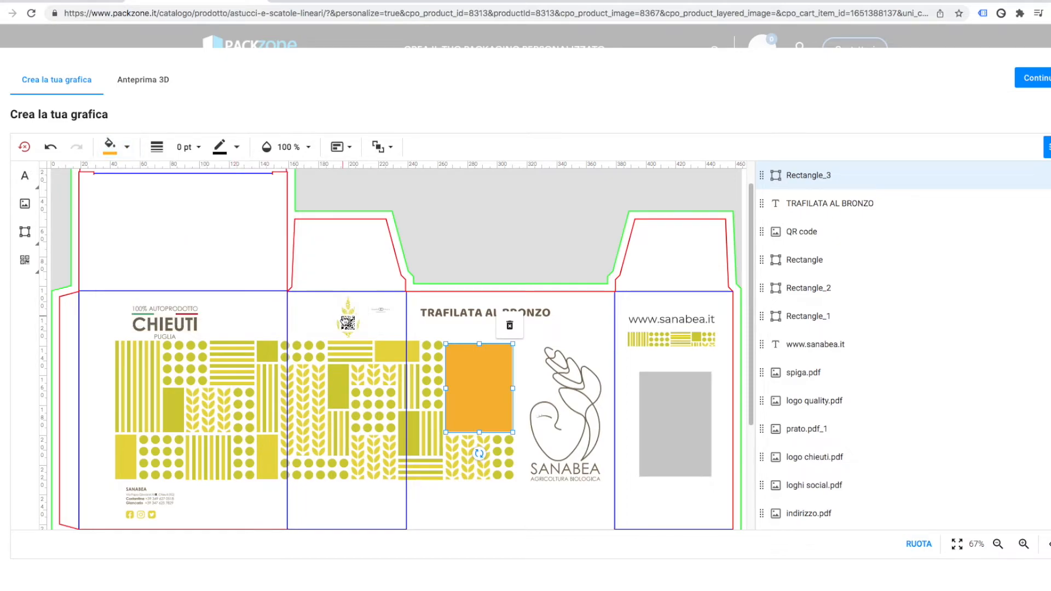
Step: Add another single-line text and place it over the lower part of the orange rectangle
left_click(28, 176)
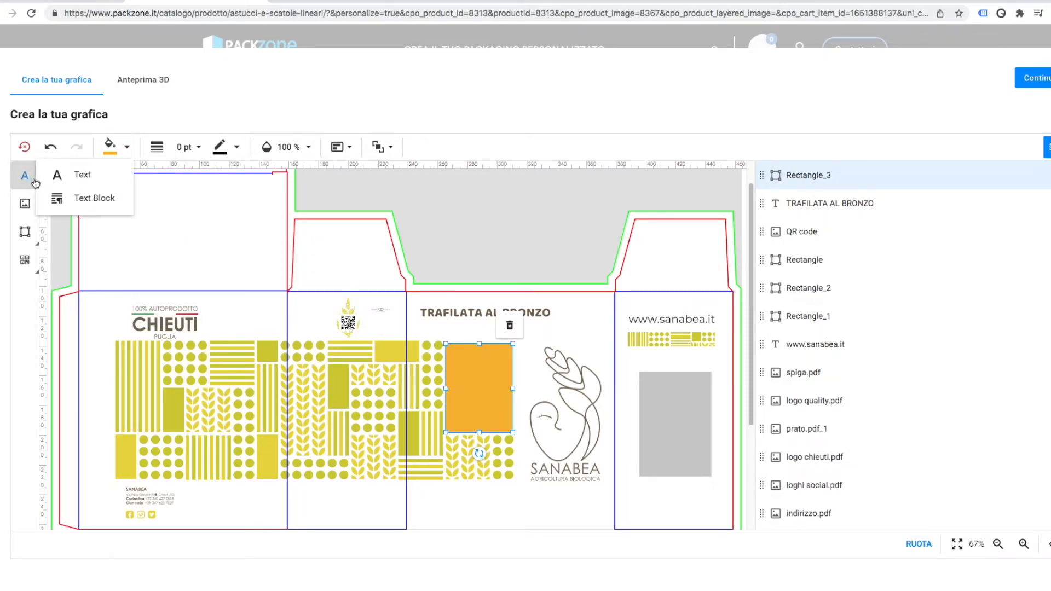
left_click(83, 174)
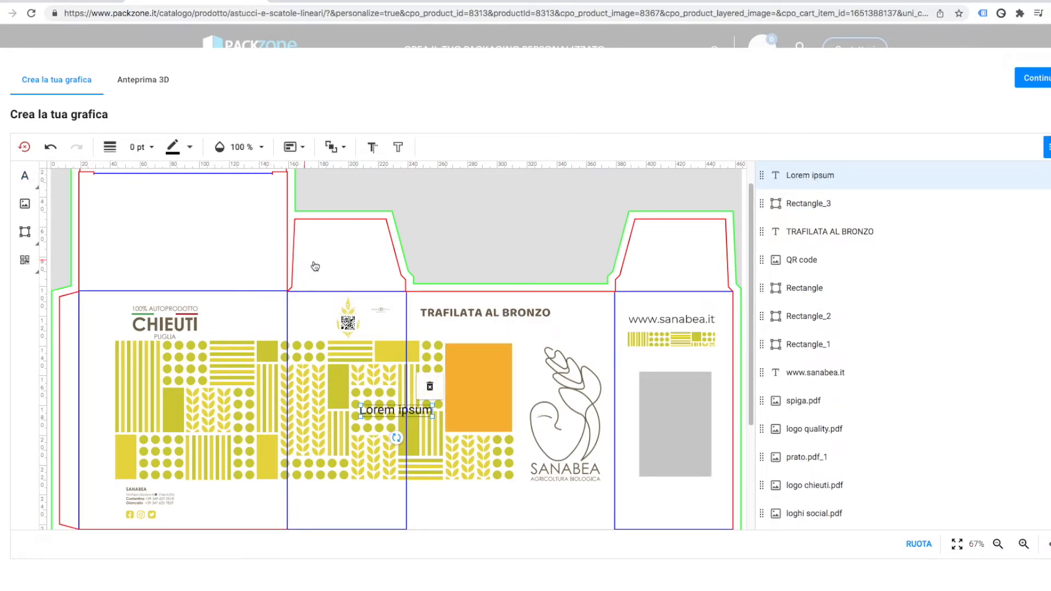
left_click_drag(386, 409, 471, 411)
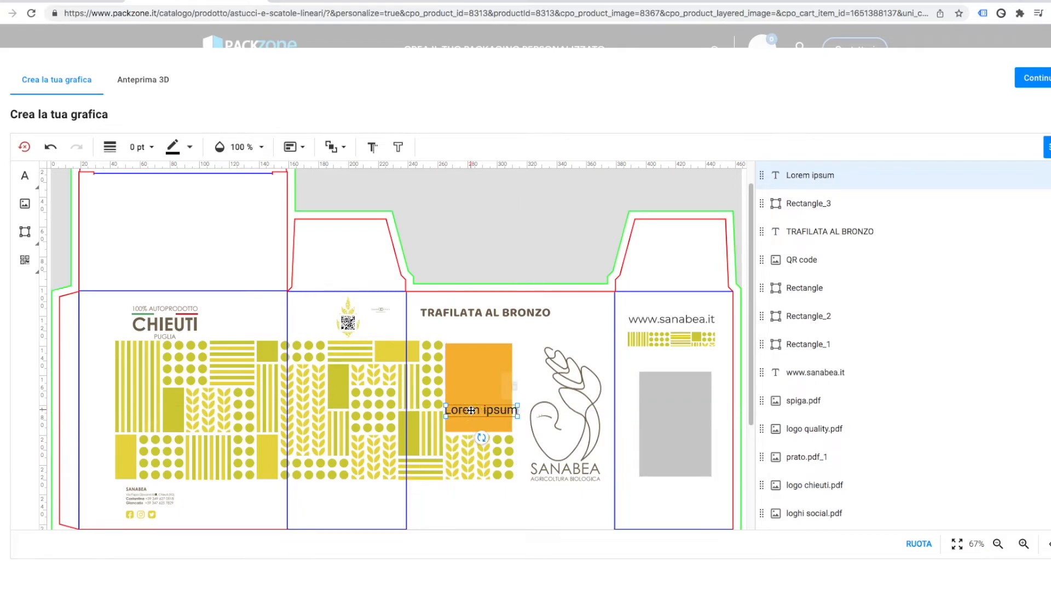
Step: Set the outline colour of the Lorem ipsum text on the orange rectangle to white
left_click(191, 152)
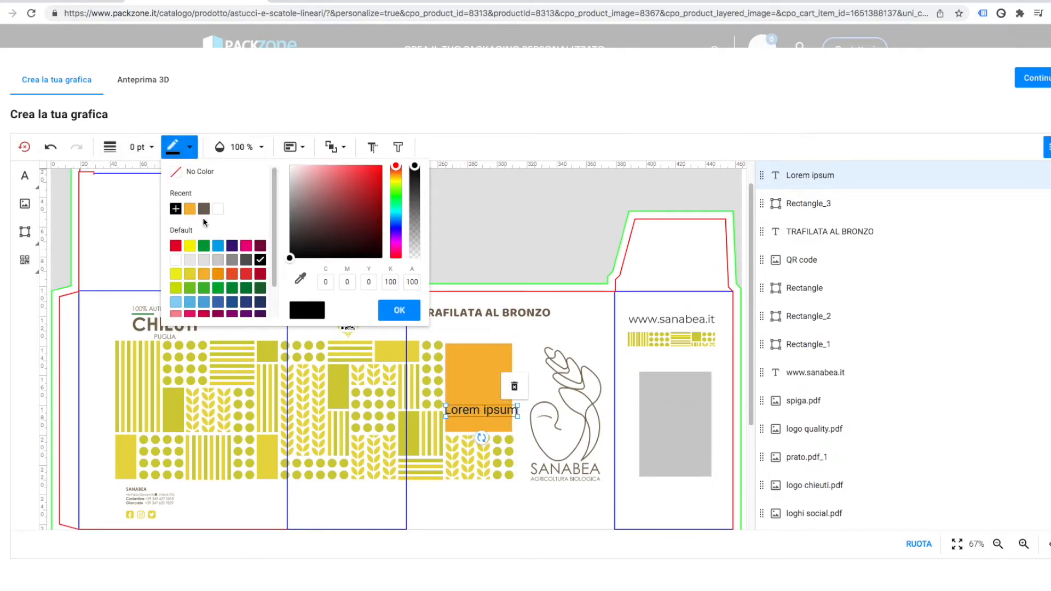
left_click(175, 260)
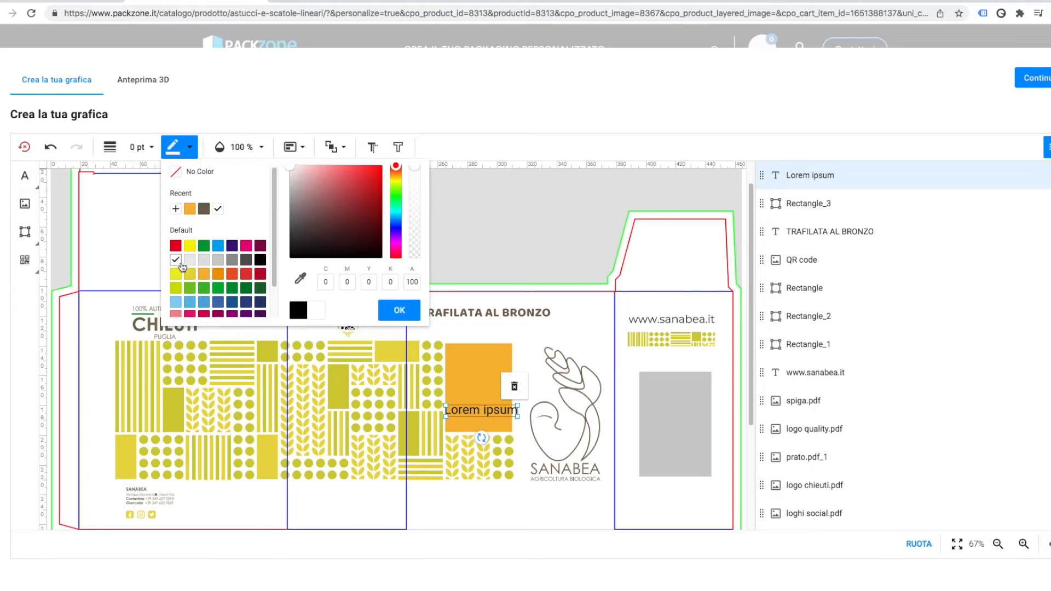
left_click(403, 310)
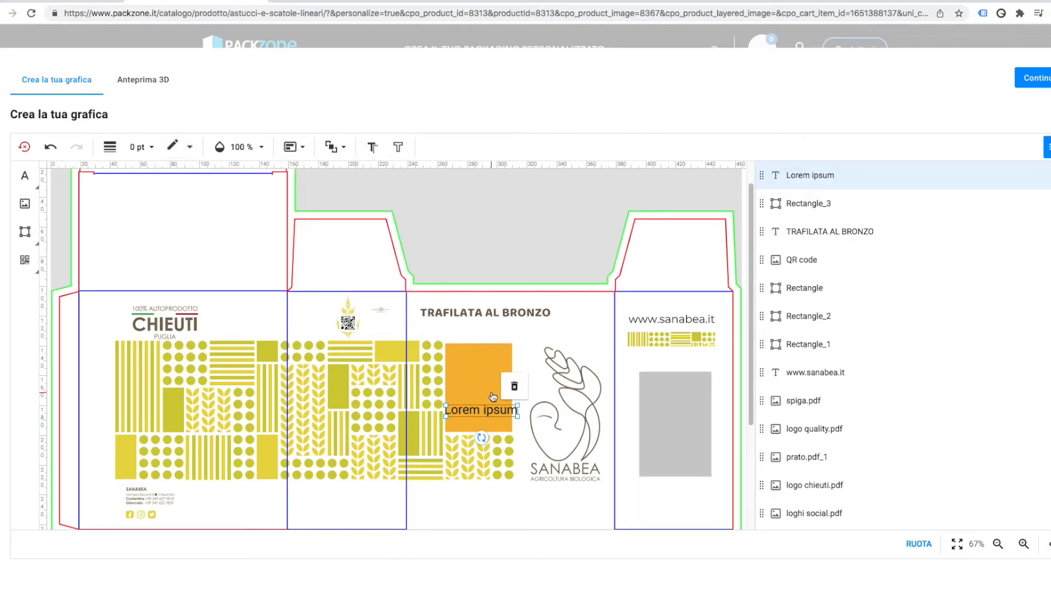
left_click(476, 409)
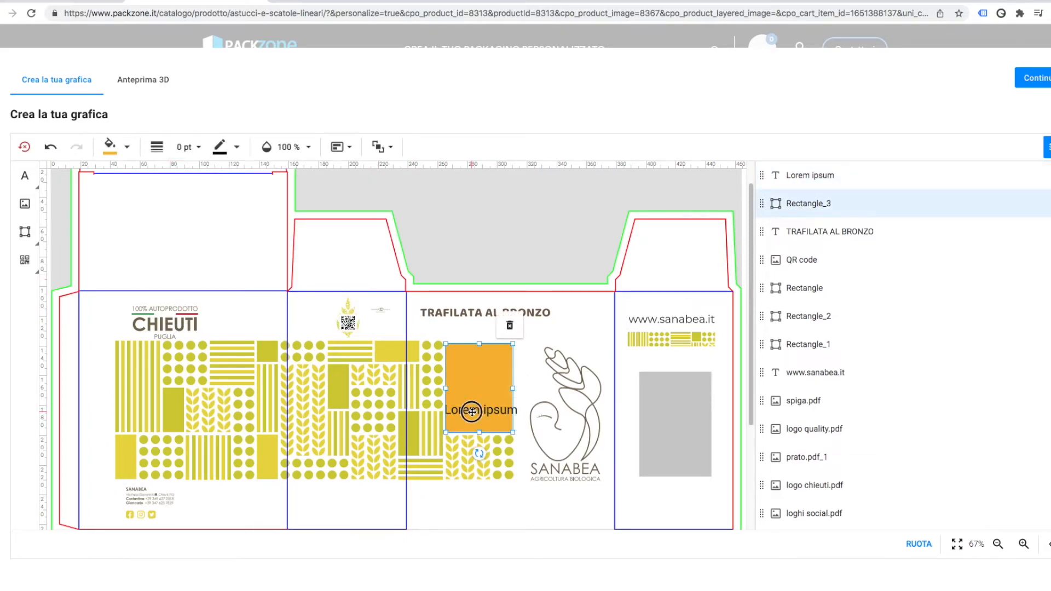
left_click(518, 412)
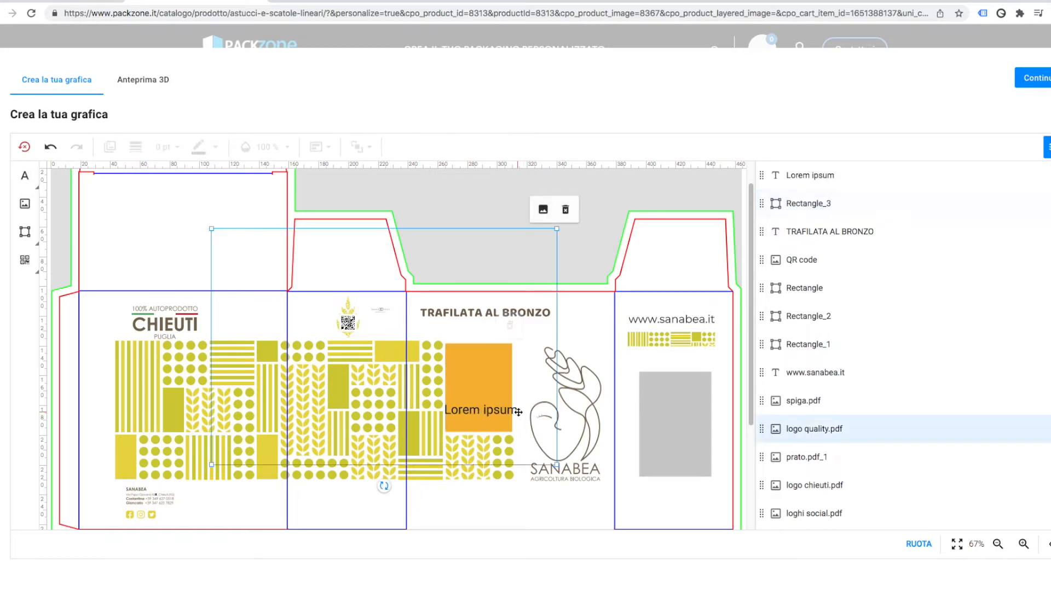
Step: Replace the Lorem ipsum text on the orange rectangle with SENATORE CAPPELLI
left_click(505, 410)
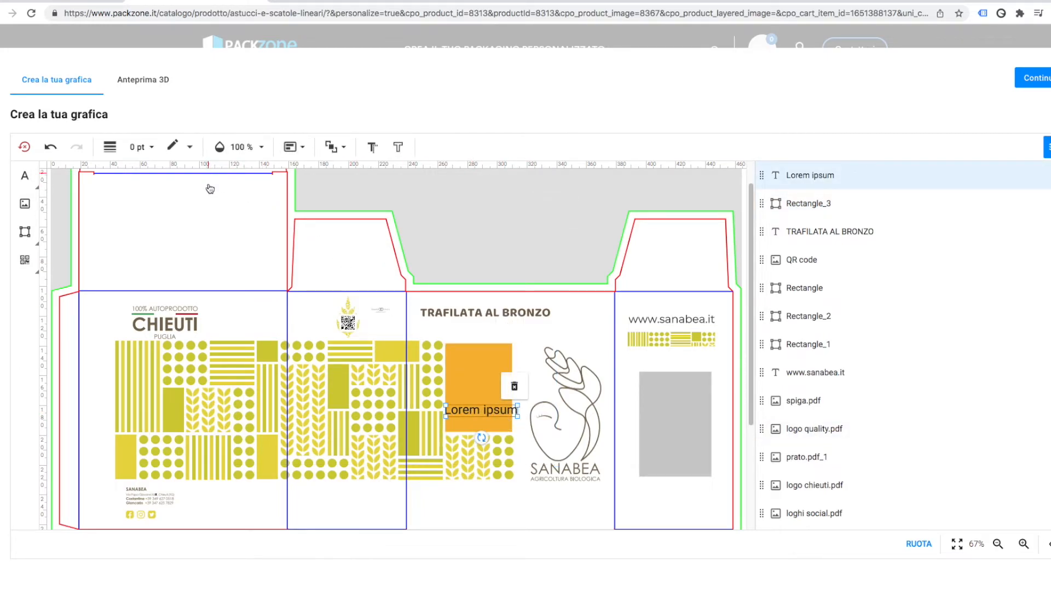
left_click(467, 415)
double_click(467, 413)
left_click(466, 413)
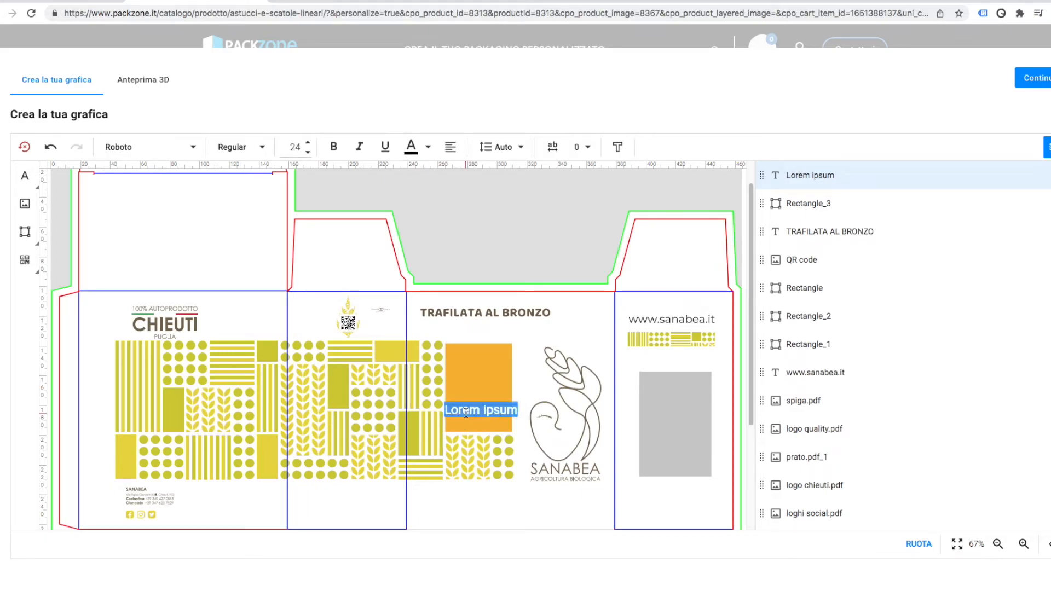
left_click(466, 412)
type("SE")
triple_click(465, 412)
type("SENATOR")
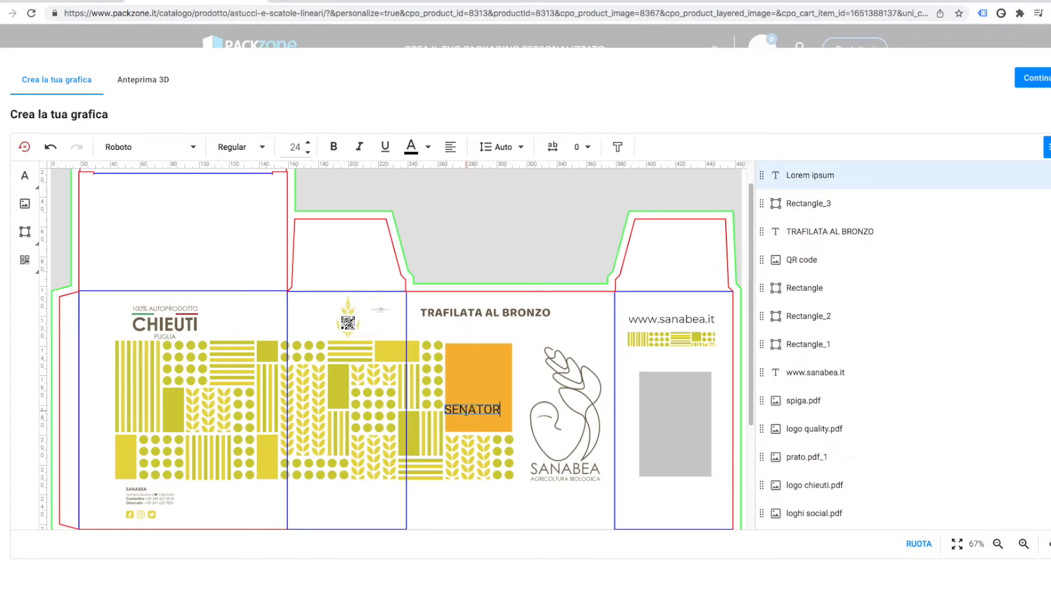
type("E CAPPELLI")
Step: Centre-align the whole SENATORE CAPPELLI text and move it right, partly over the orange rectangle
key("super+a")
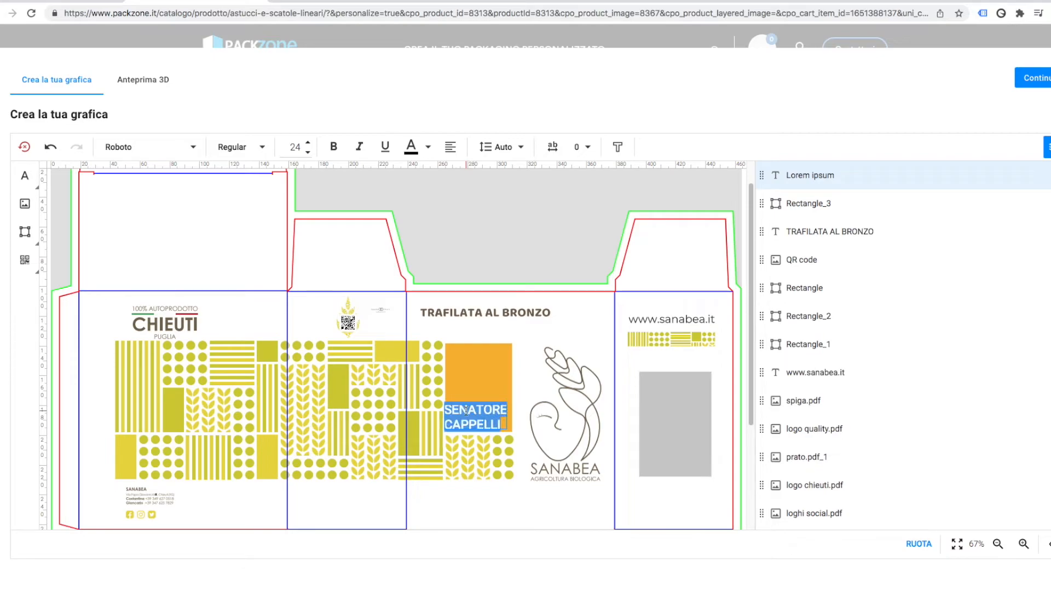
left_click(458, 152)
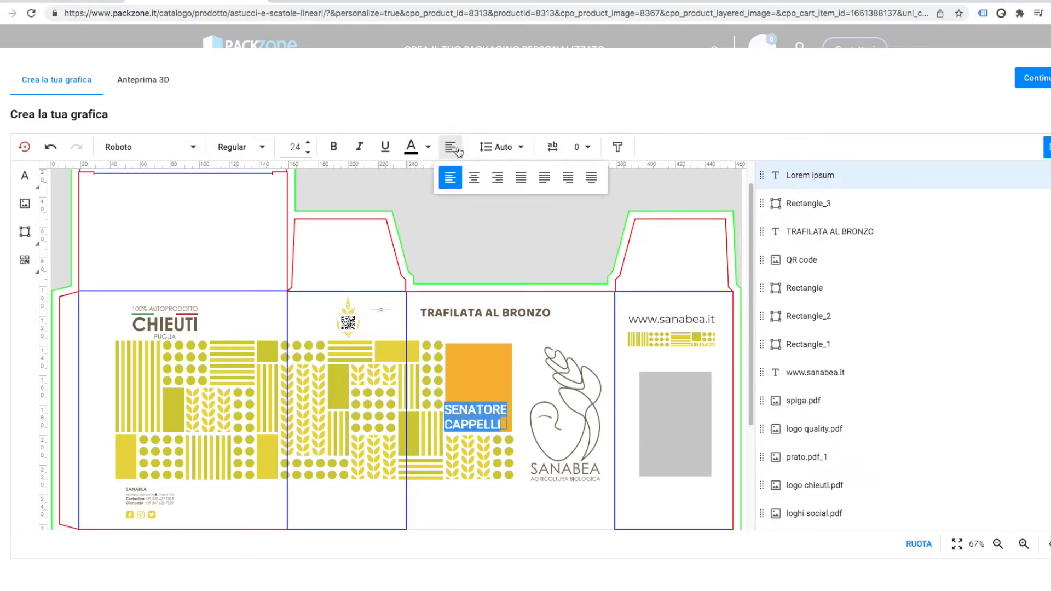
left_click(475, 181)
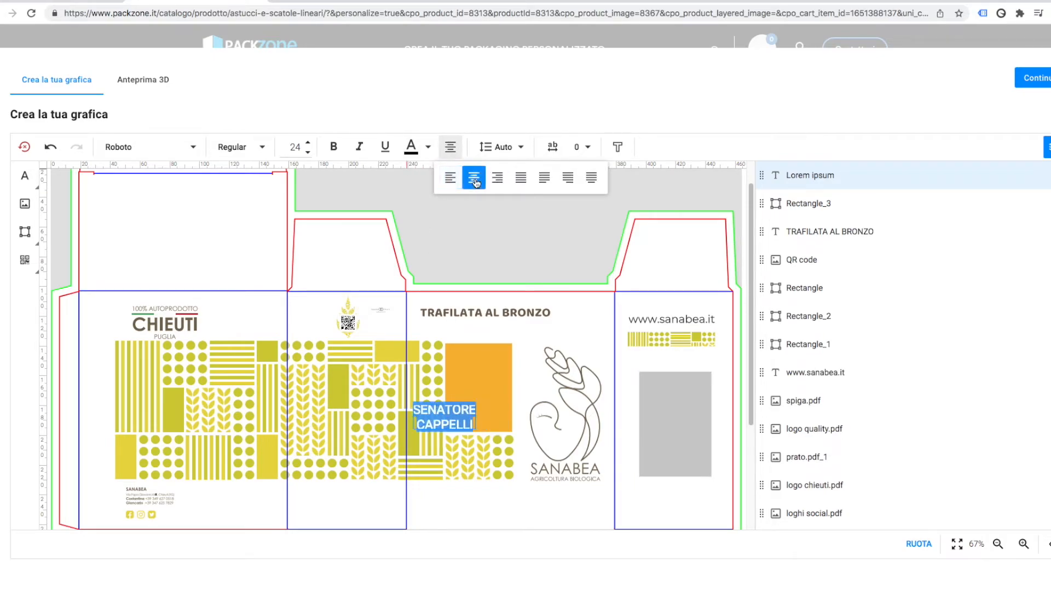
left_click(444, 282)
left_click_drag(453, 415, 539, 423)
Step: Set the letter spacing of the word CAPPELLI to 50, trying 10 first
double_click(487, 412)
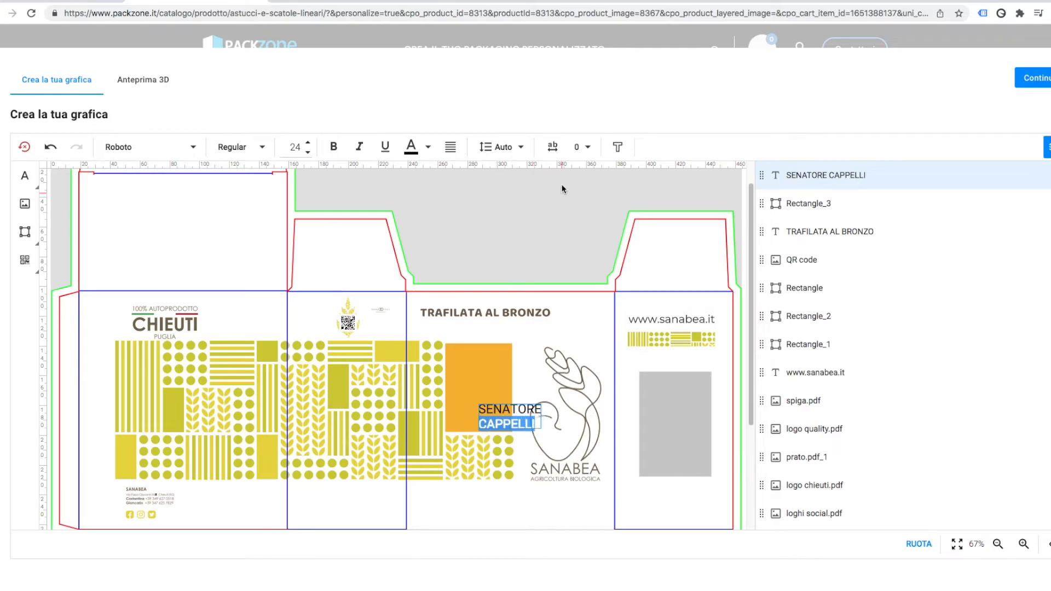
left_click(587, 147)
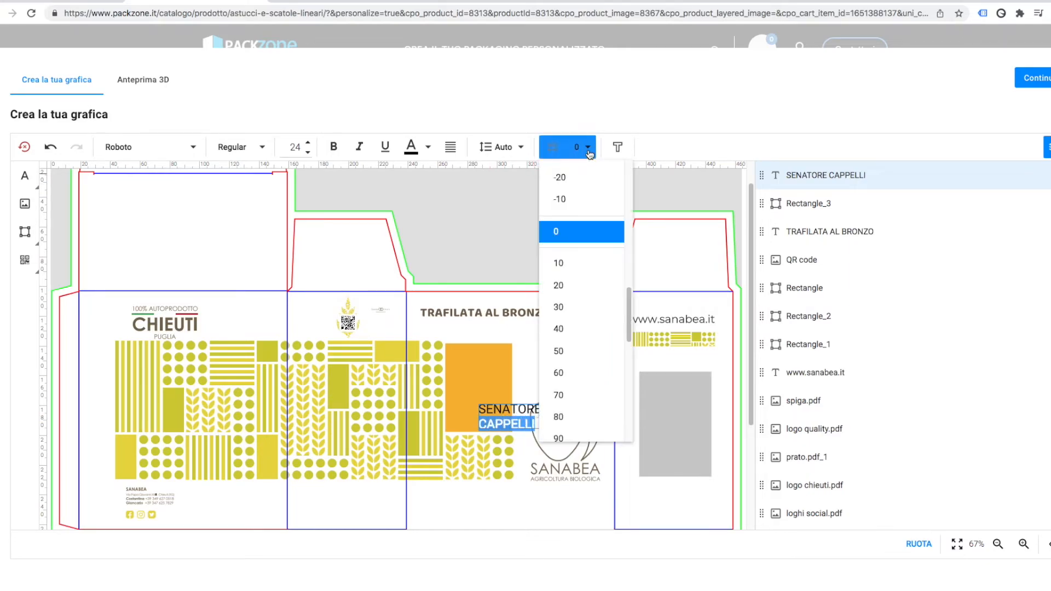
left_click(582, 267)
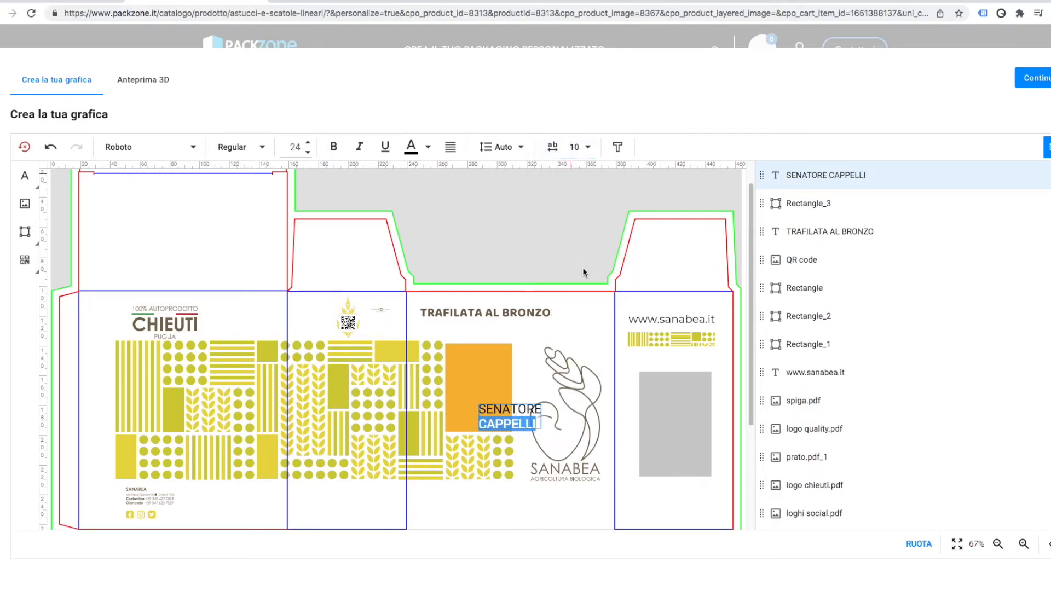
left_click(589, 146)
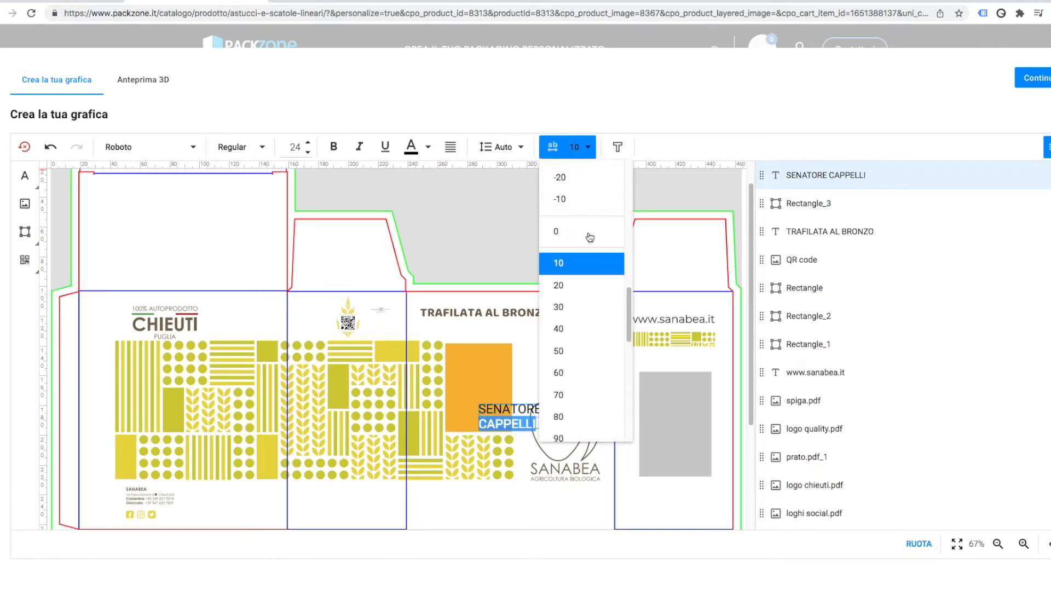
left_click(580, 350)
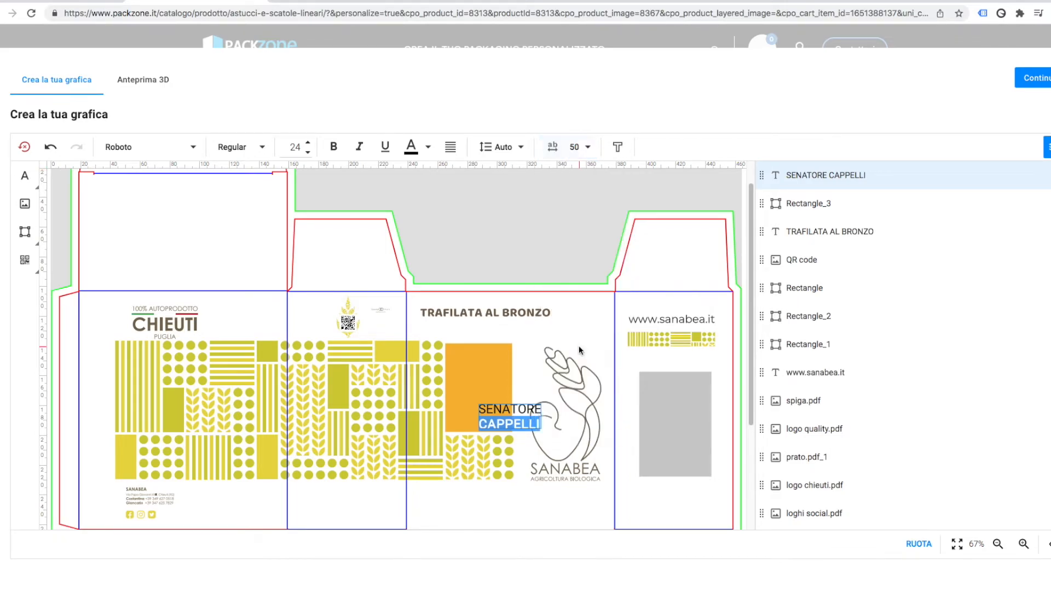
Step: Move the SENATORE CAPPELLI text into the orange rectangle, just above its lower edge and between its sides
left_click(520, 340)
left_click_drag(494, 419, 466, 408)
key("Left")
key("Left")
key("Left")
key("Left")
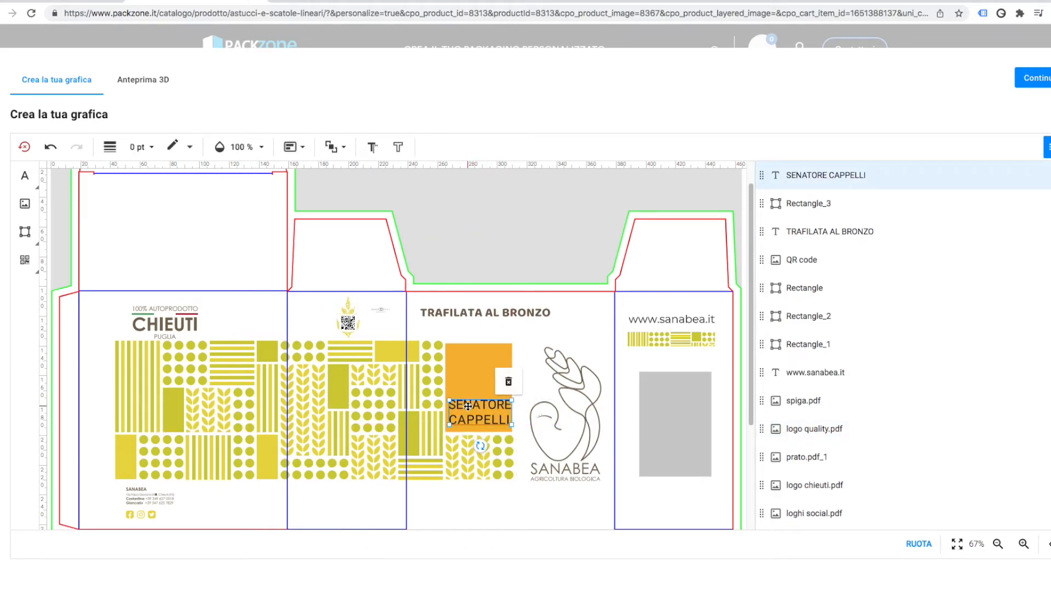
key("Down")
key("Down")
key("Down")
key("Down")
key("Down")
key("Down")
key("Down")
key("Down")
key("Down")
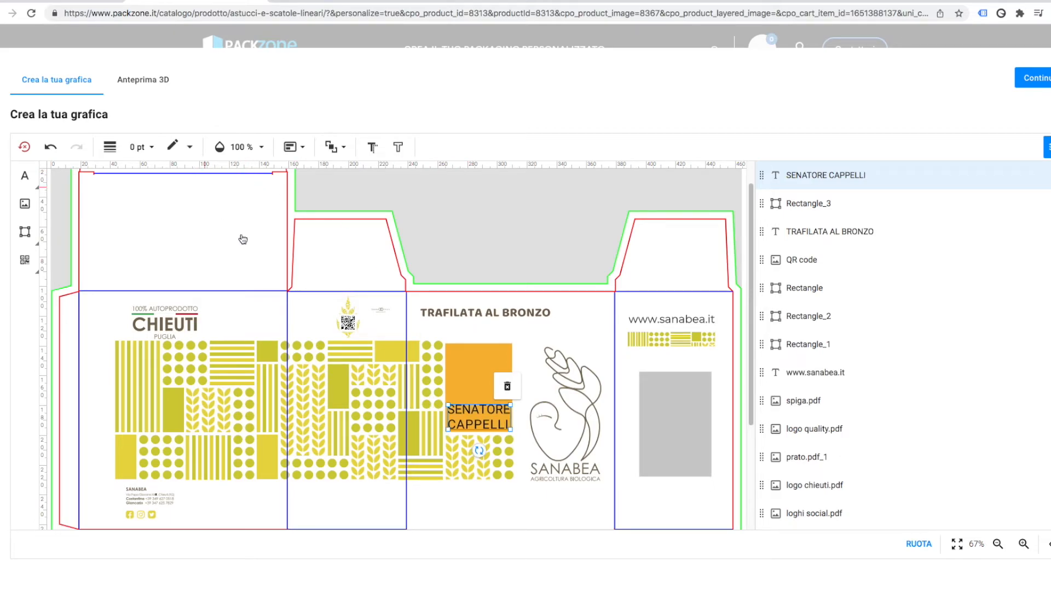
Step: Set the font colour of the whole SENATORE CAPPELLI text to white, C 0, M 0, Y 0, K 0
left_click(469, 424)
key("super+a")
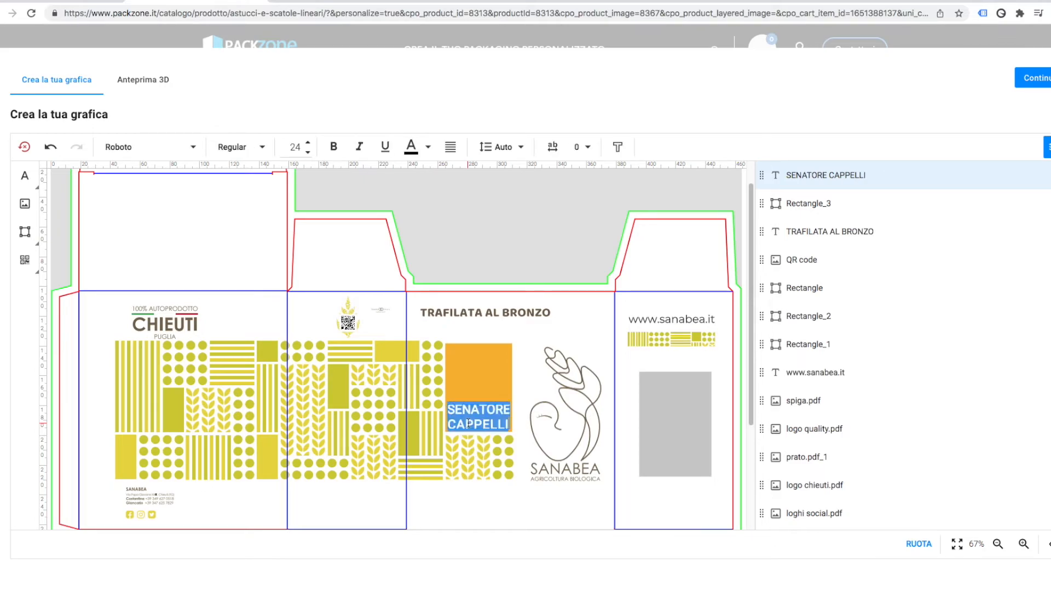
left_click(428, 147)
left_click(412, 238)
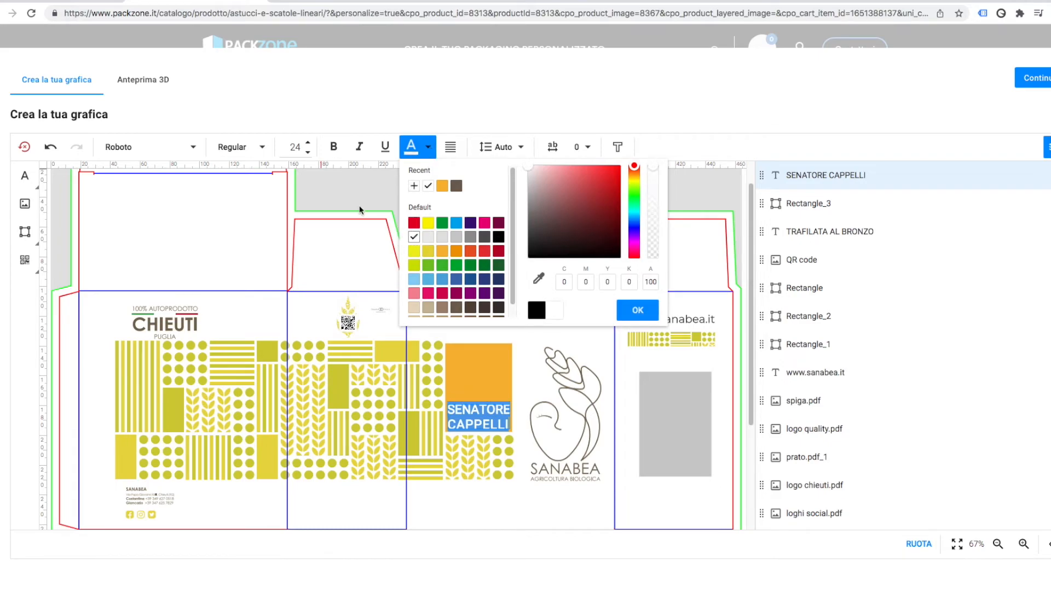
left_click(325, 186)
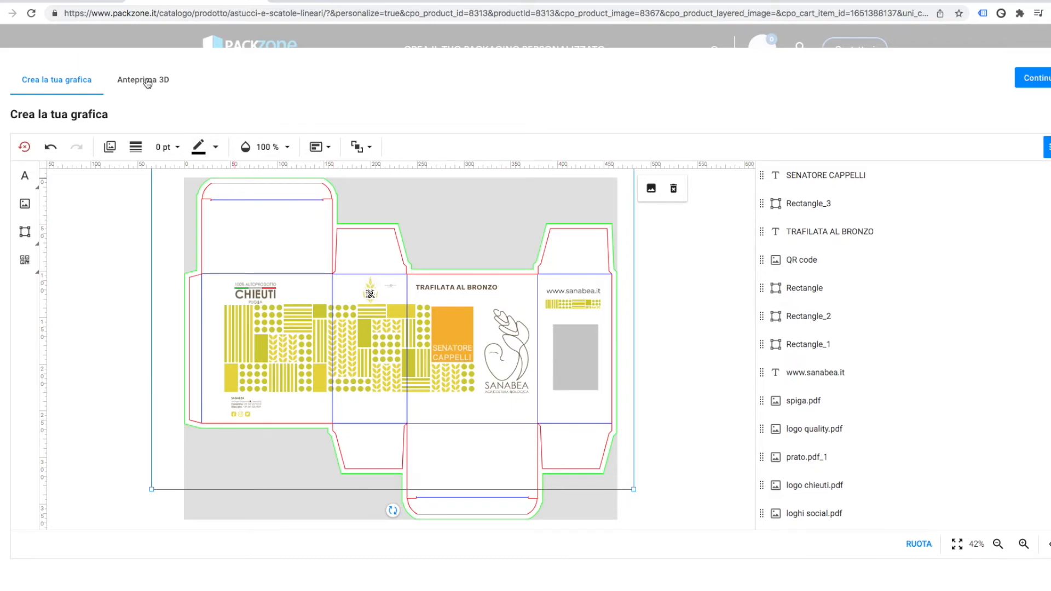
Step: Open the 3D preview and rotate the box to inspect the artwork on its faces
left_click(143, 80)
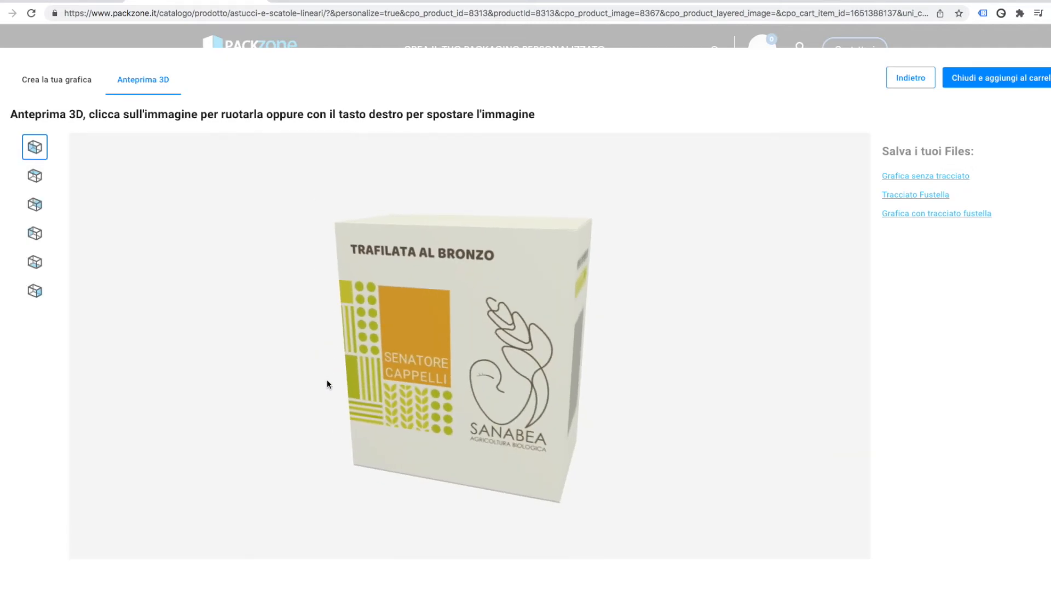
left_click_drag(425, 422, 469, 408)
left_click_drag(412, 388, 519, 359)
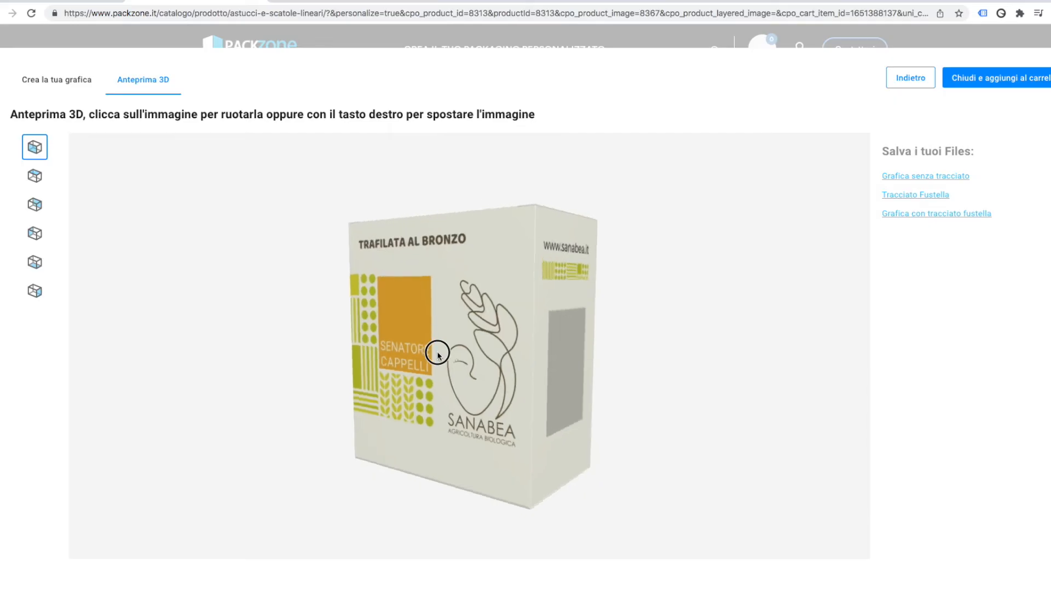
left_click_drag(436, 352, 461, 290)
left_click_drag(467, 232, 473, 348)
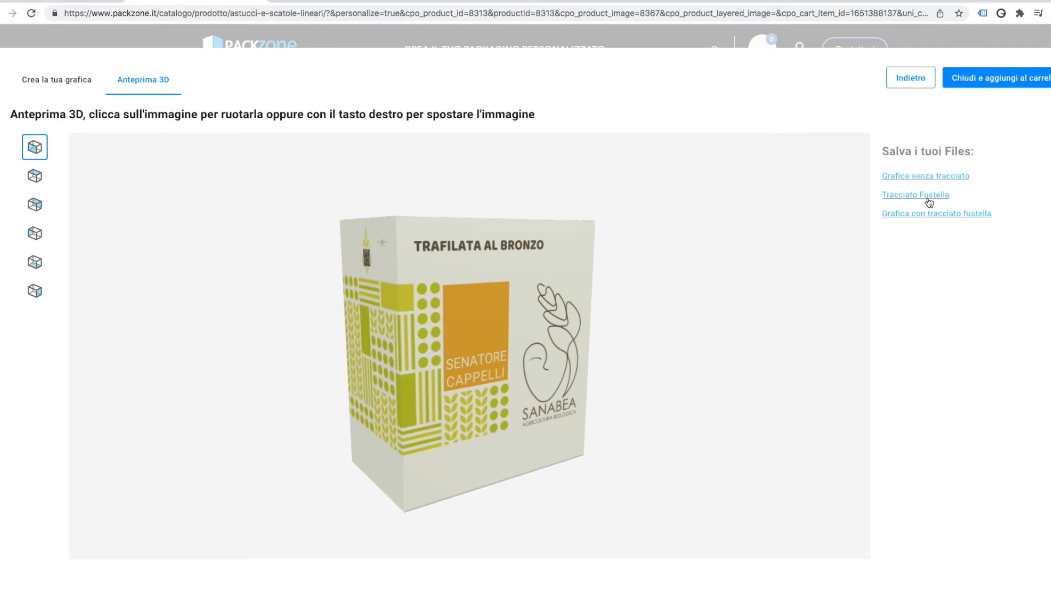
Step: Download the artwork with the die-cut outline and open the PDF, zoomed out to 67% to view the full layout
left_click(920, 217)
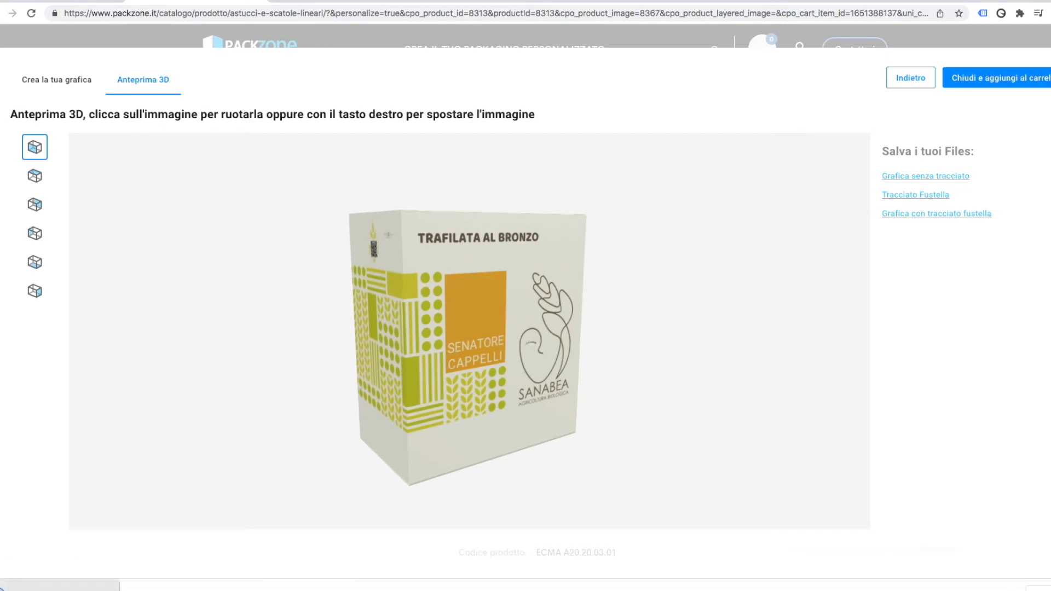
left_click(44, 590)
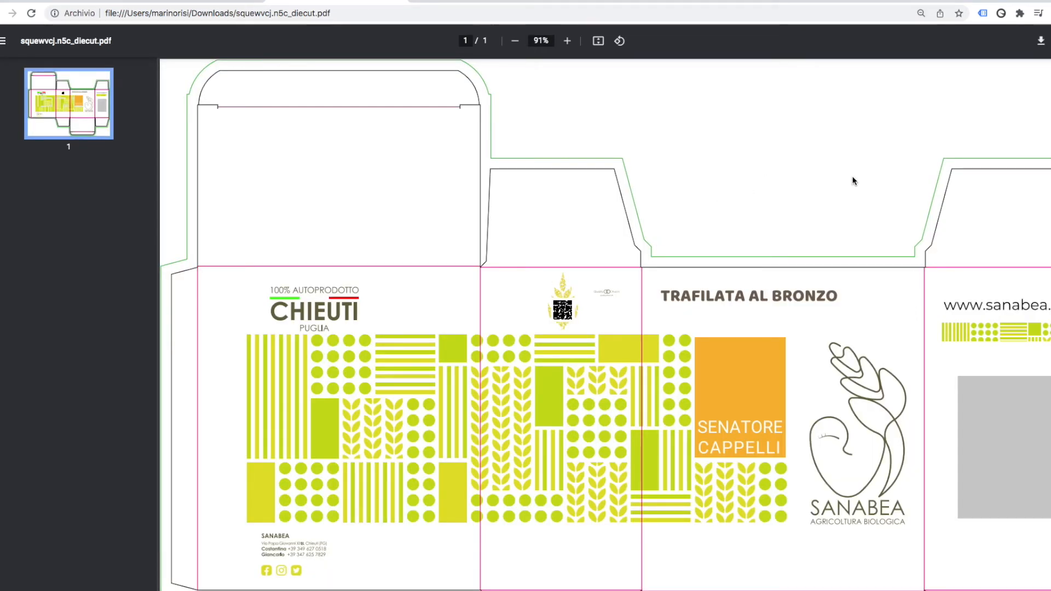
left_click(515, 41)
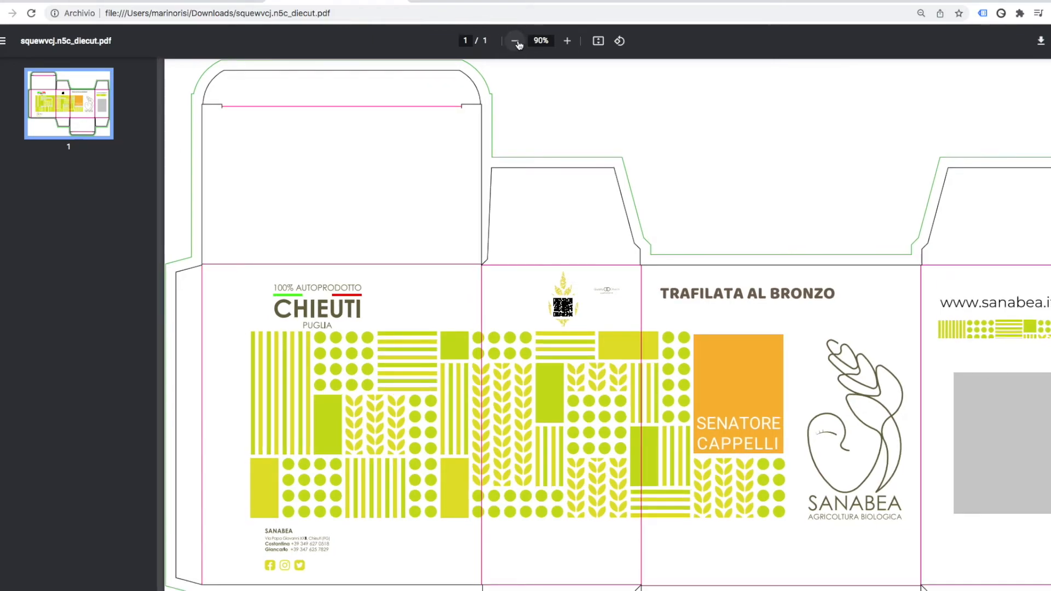
left_click(515, 41)
left_click(516, 41)
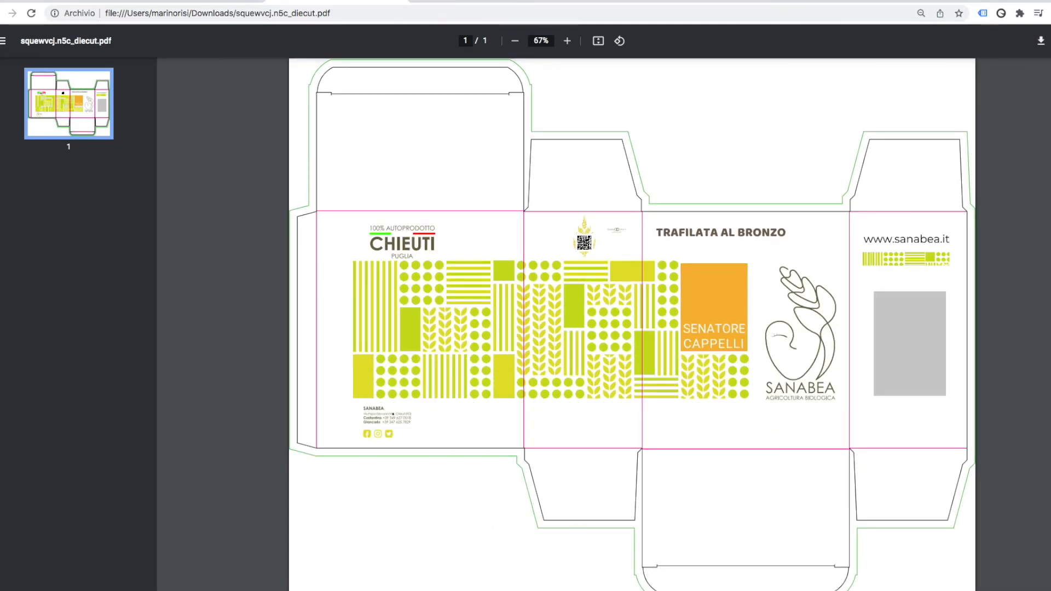
Step: Switch back to the Packzone page and add the 500-piece personalised box with standard delivery to the cart
left_click(400, 0)
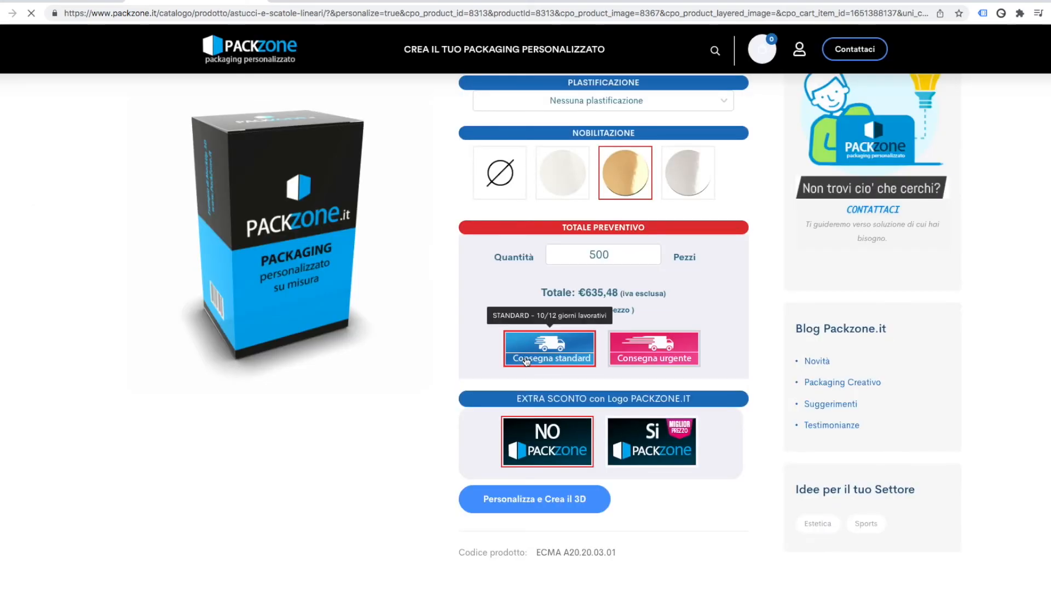
left_click(564, 350)
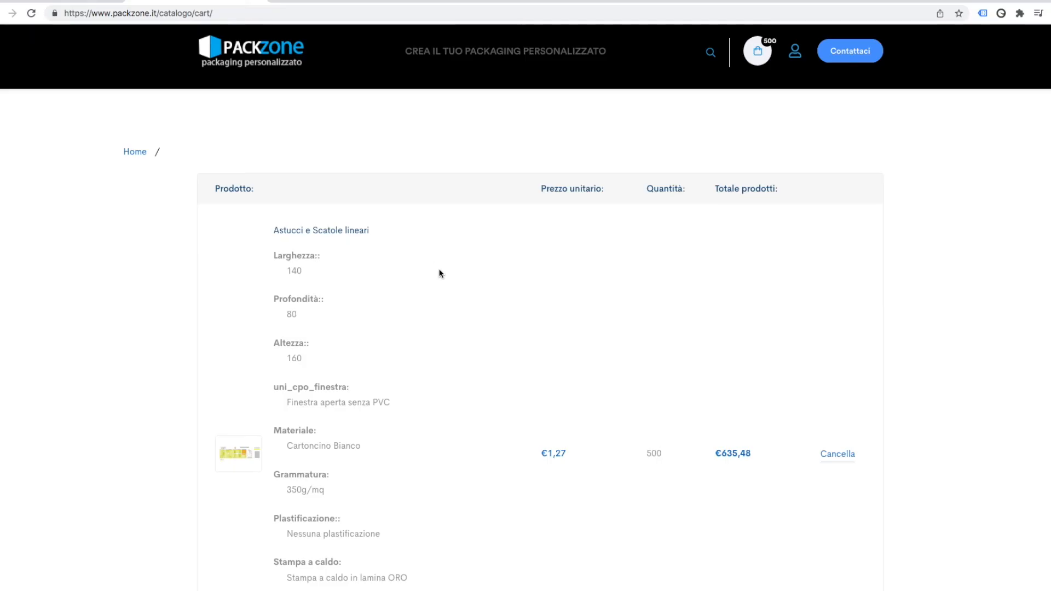
Step: Review the cart's box specifications, delivery options and price summary
scroll(438, 276, "down", 1)
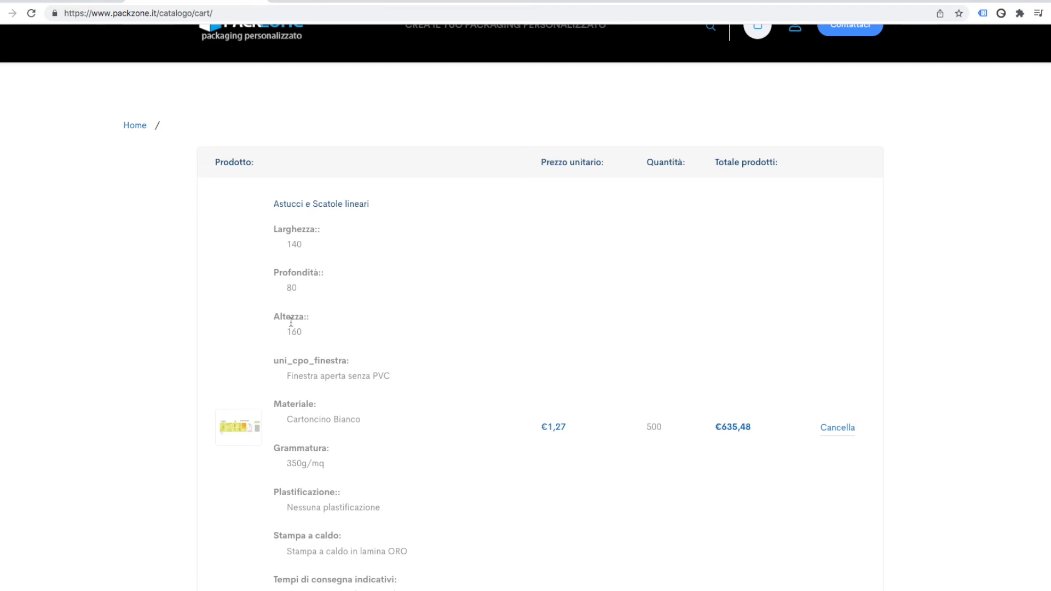
scroll(368, 442, "down", 4)
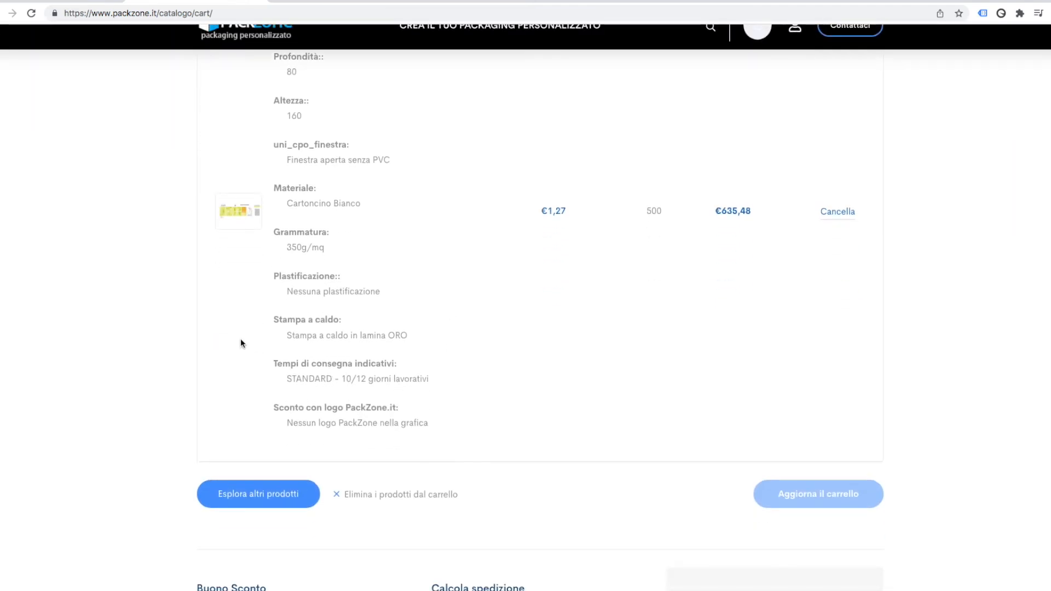
left_click_drag(236, 232, 259, 245)
left_click(234, 258)
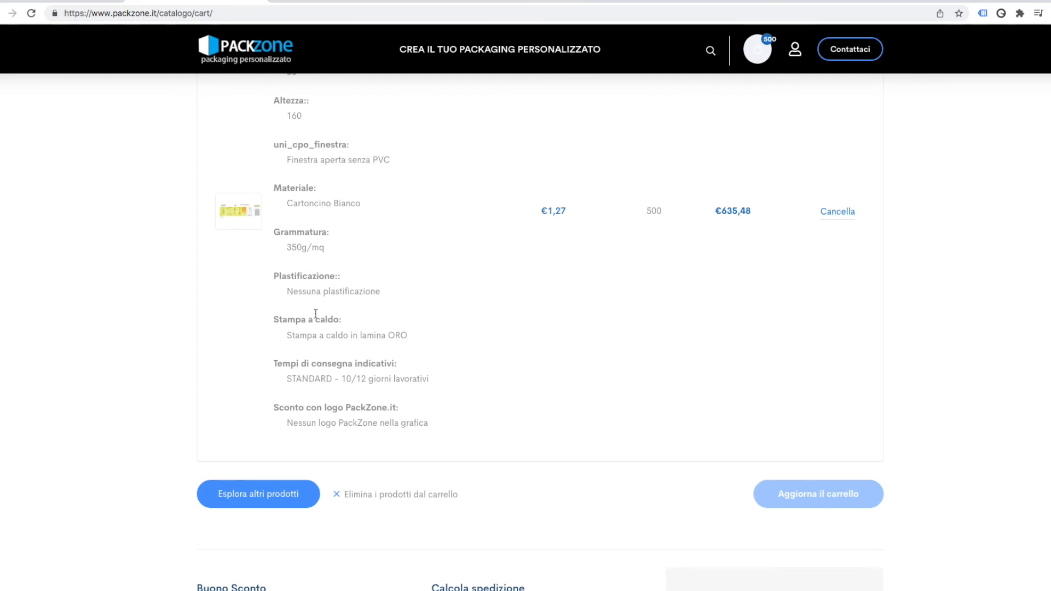
scroll(351, 340, "down", 2)
scroll(418, 346, "down", 2)
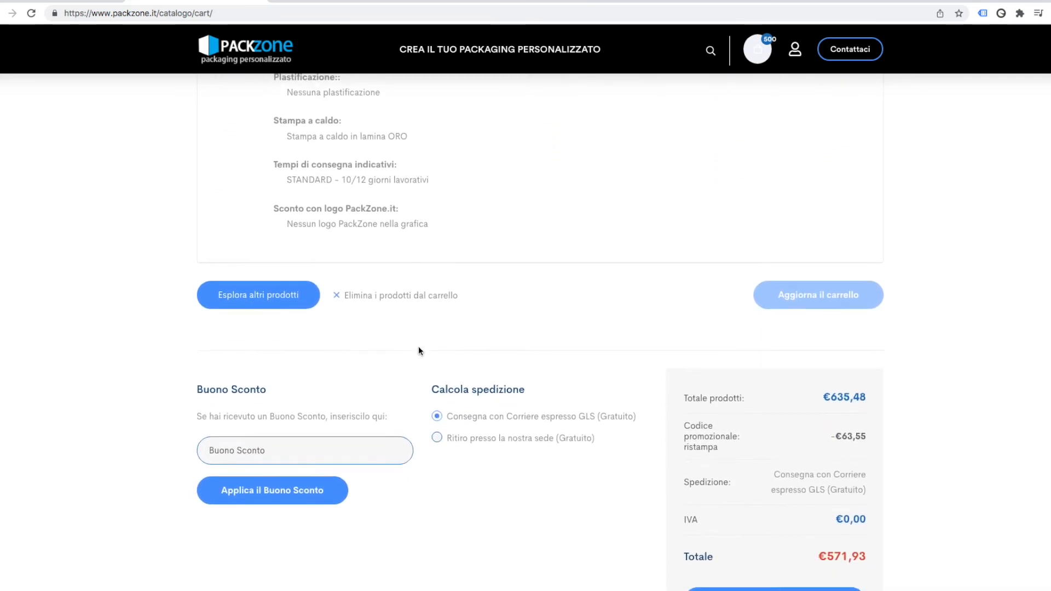
scroll(425, 345, "up", 3)
left_click_drag(640, 169, 769, 169)
Step: Proceed from the cart to checkout and open the first-name field in the billing details
left_click(754, 250)
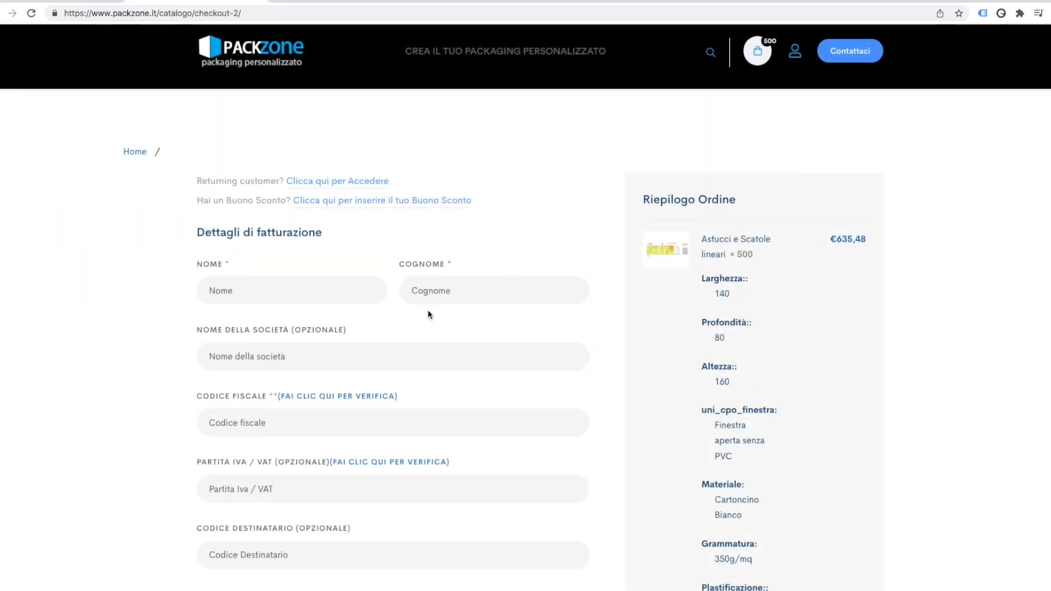
left_click(248, 297)
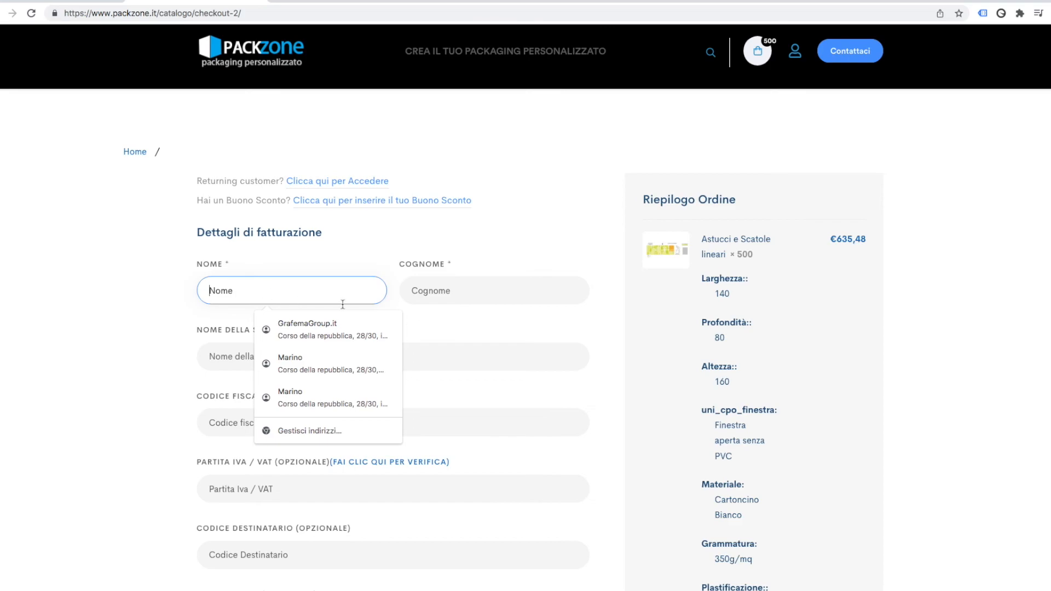
left_click(509, 254)
Step: Turn off shipping to a different address and enable account creation in the checkout form
scroll(591, 403, "down", 8)
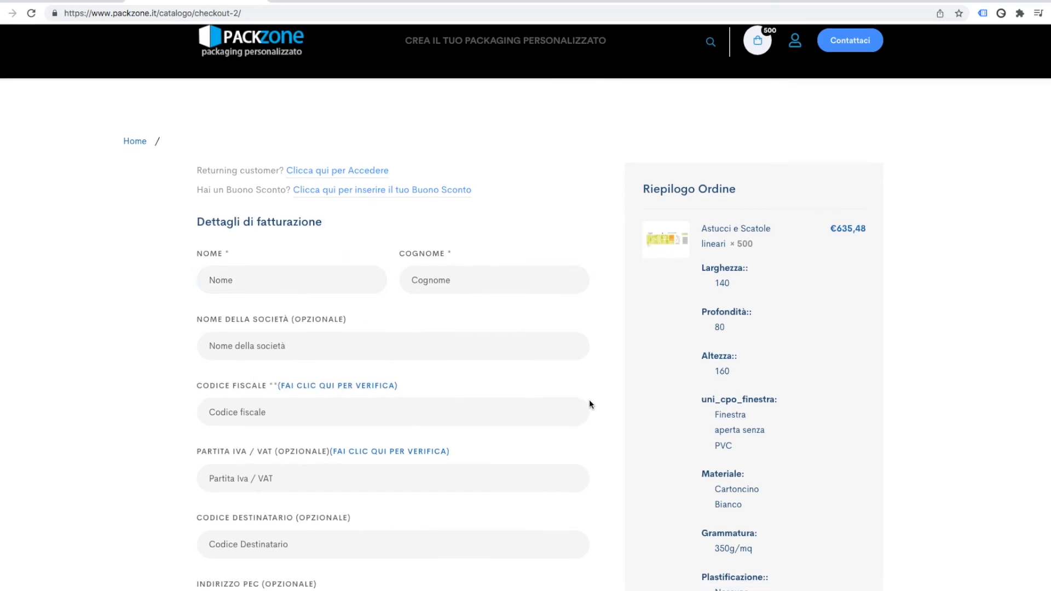
scroll(594, 404, "down", 7)
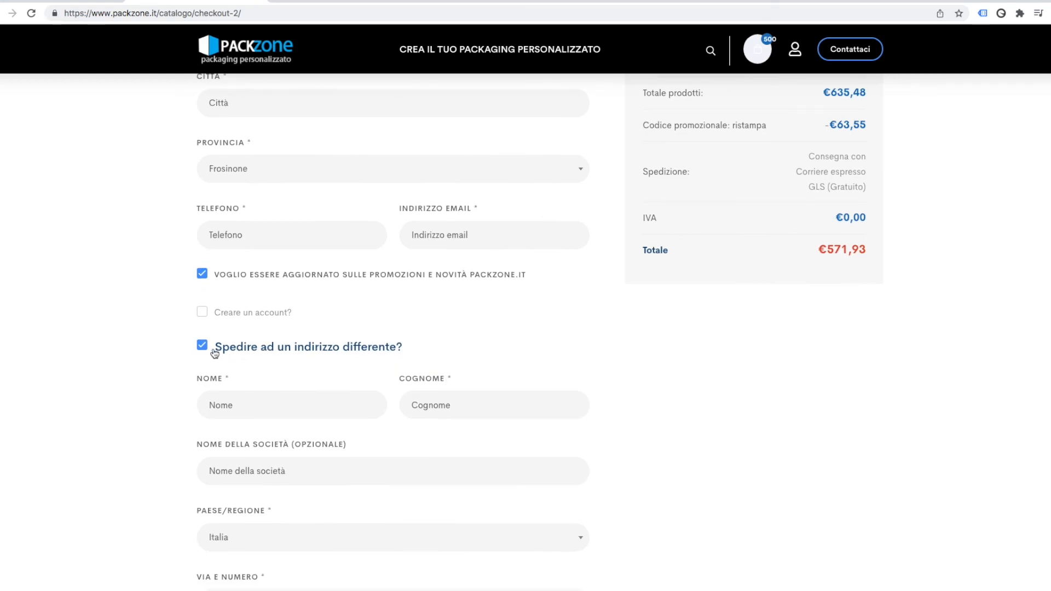
left_click(204, 347)
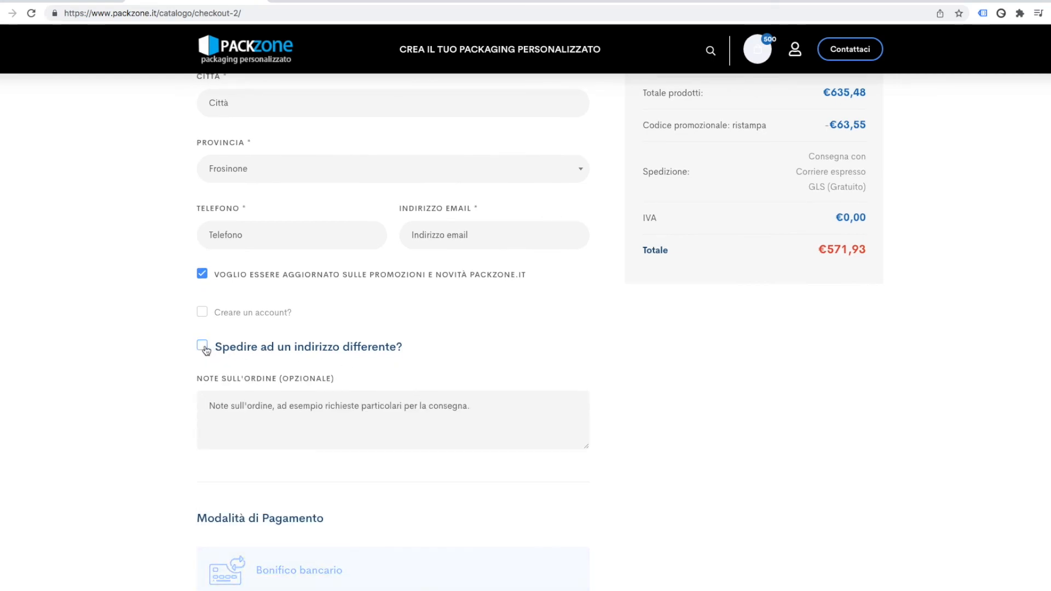
left_click(202, 311)
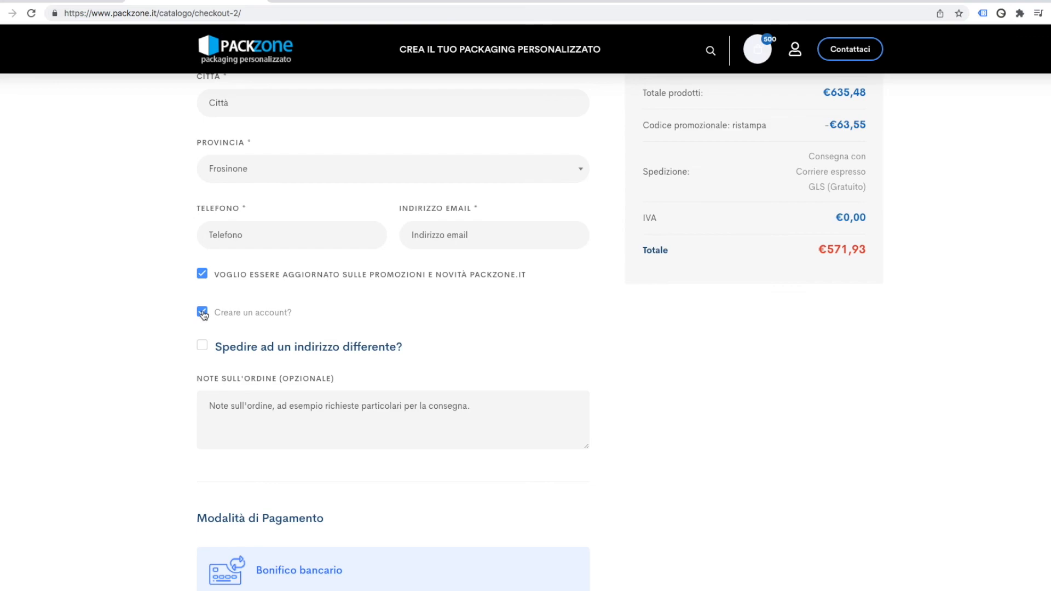
Step: Try the PayPal and bank transfer payment methods, and select credit card as the order's payment method
scroll(340, 335, "down", 5)
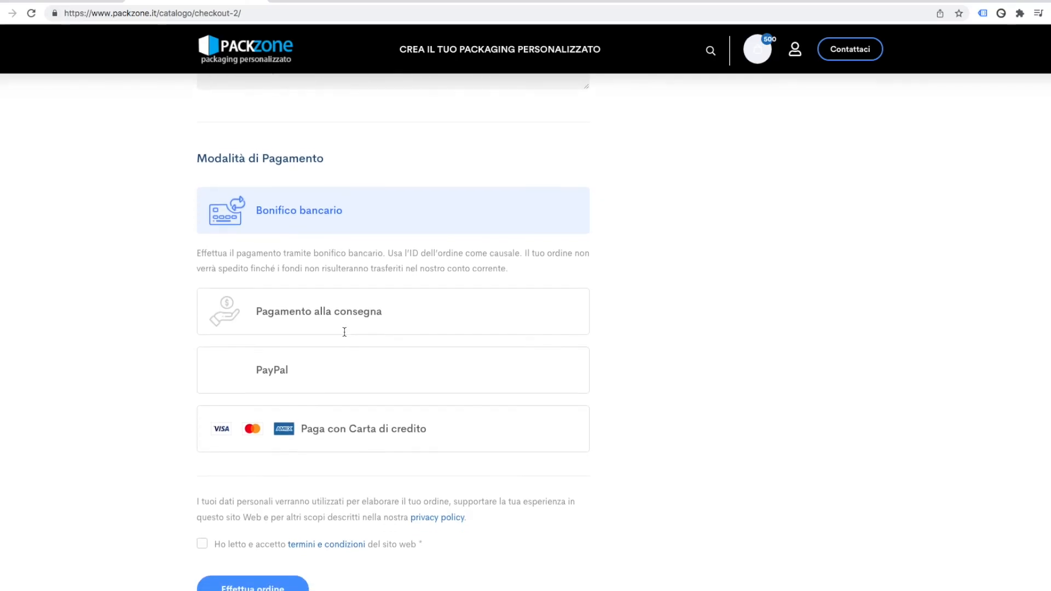
scroll(331, 329, "down", 2)
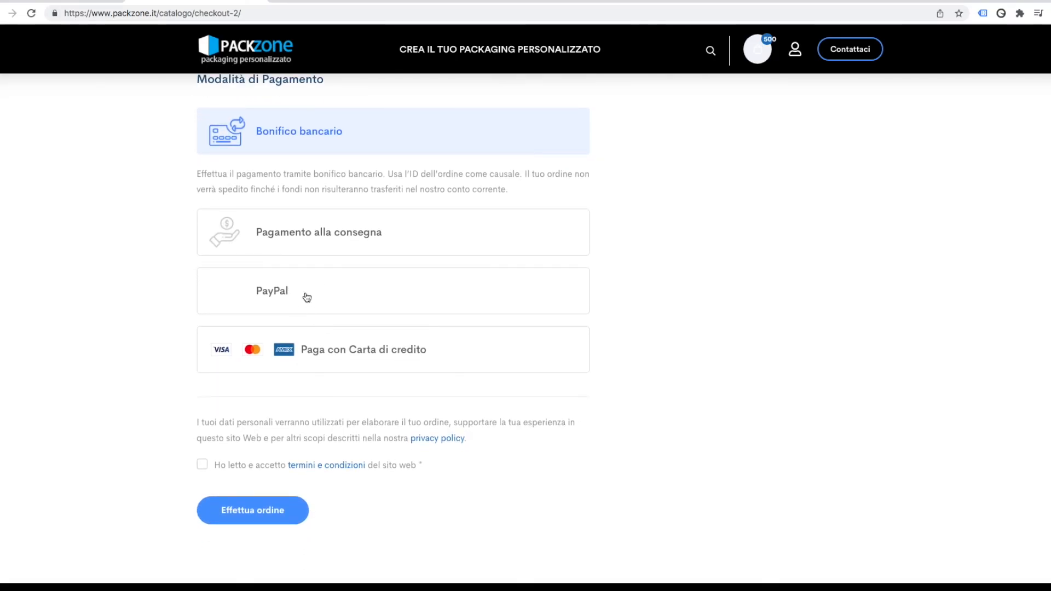
left_click(305, 296)
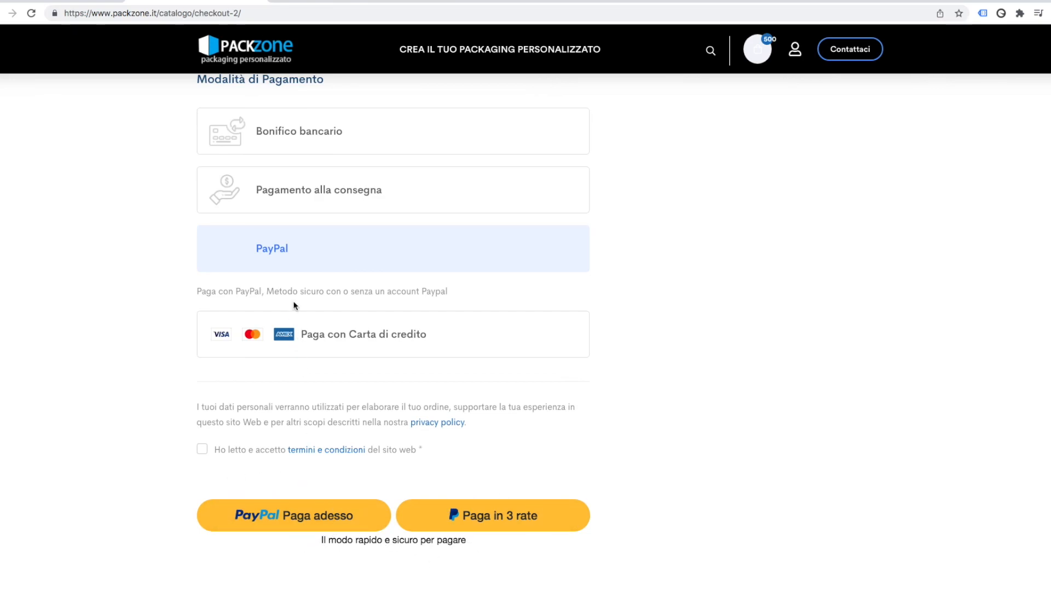
left_click(290, 138)
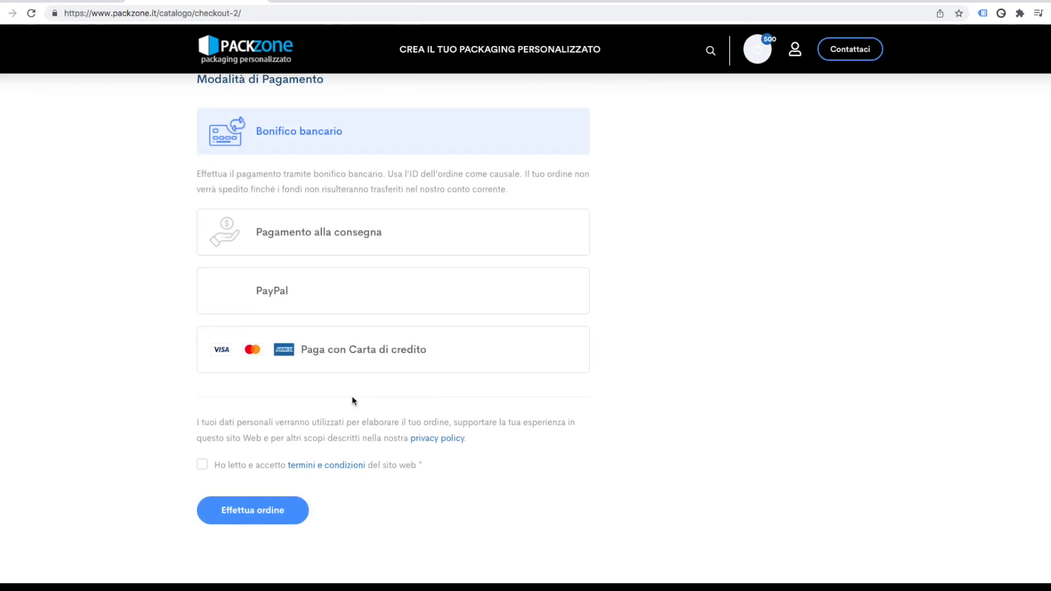
left_click(338, 354)
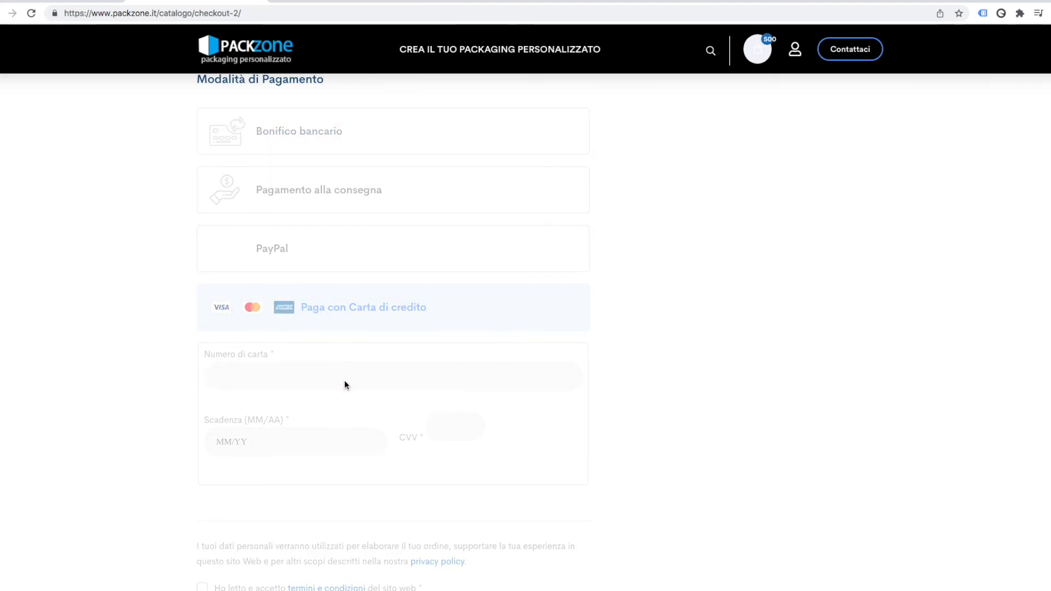
scroll(453, 363, "down", 3)
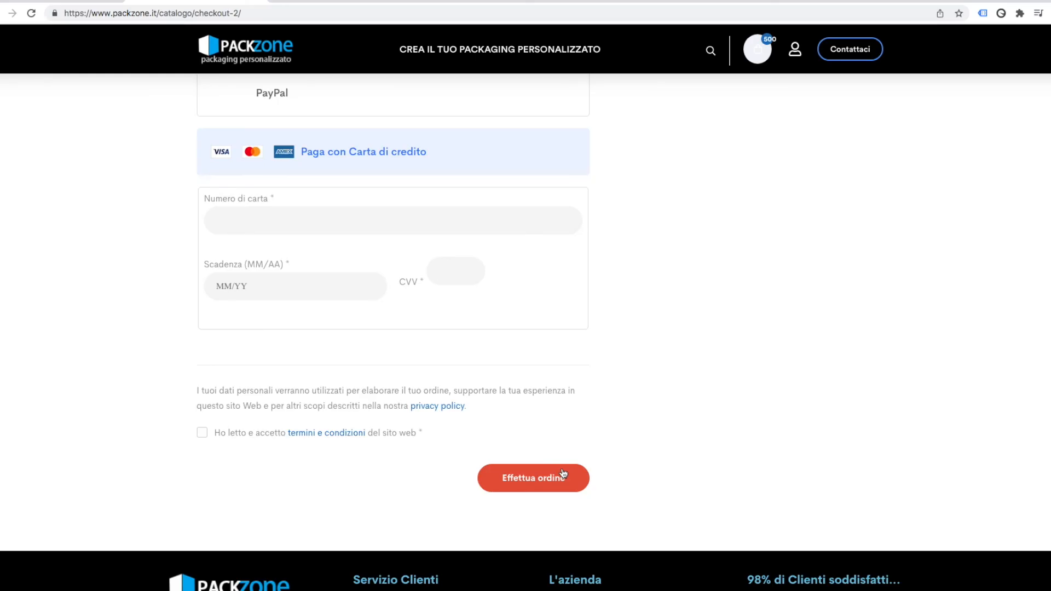
scroll(567, 436, "up", 3)
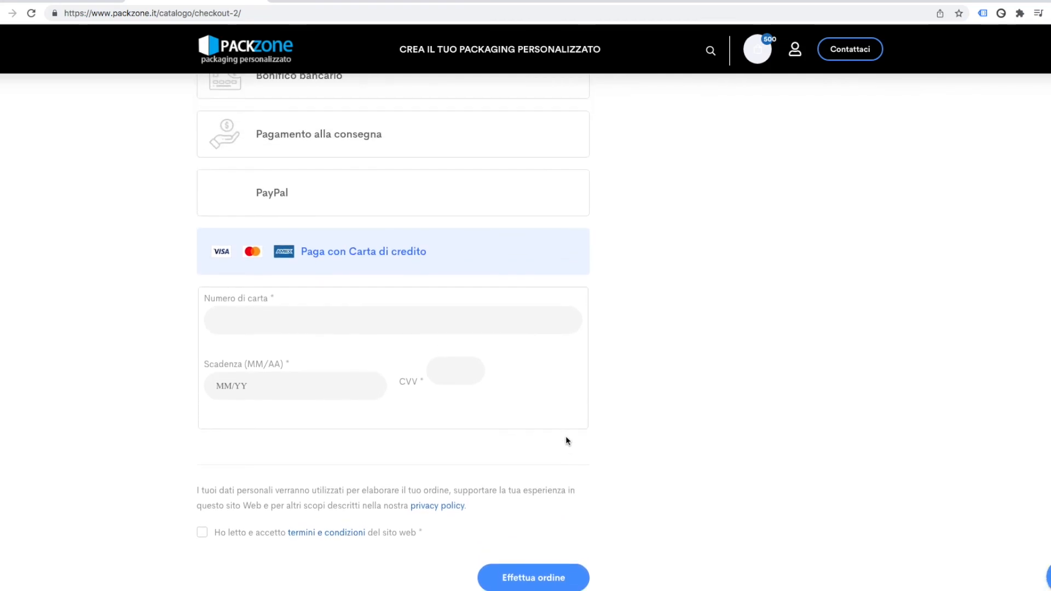